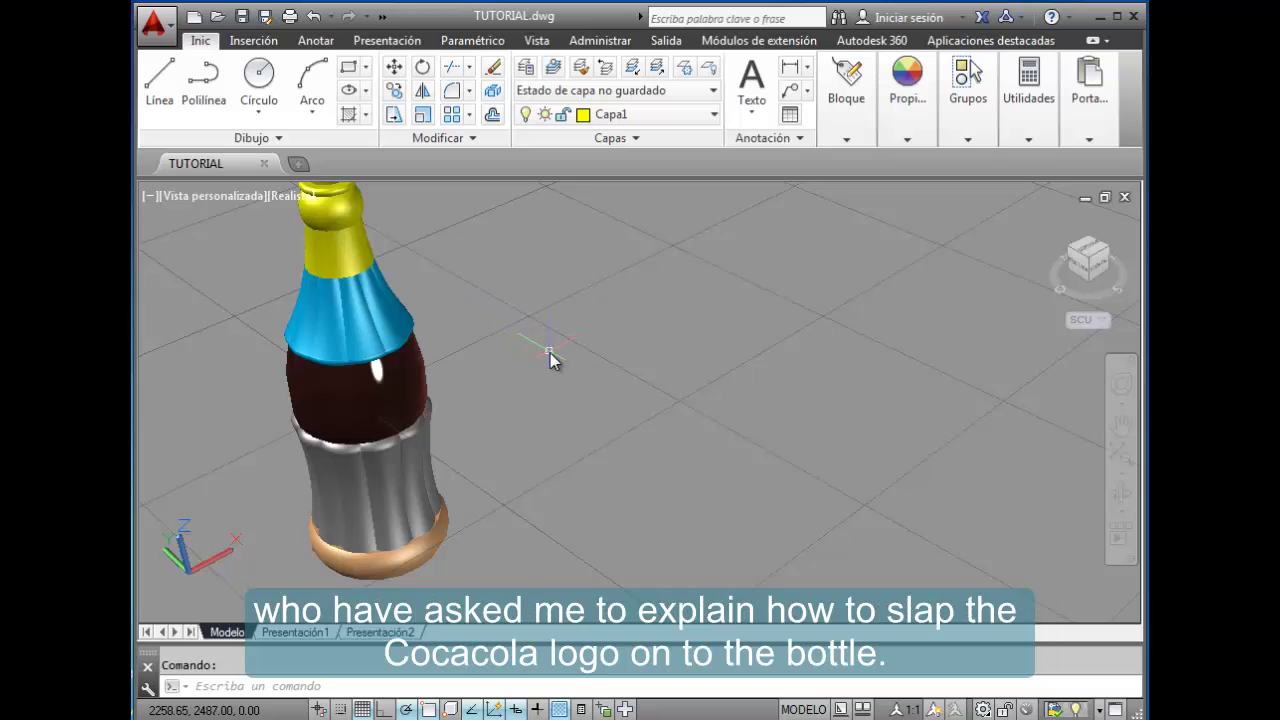
Switch the workspace to Modelado 3D
middle_drag(512, 344, 734, 369)
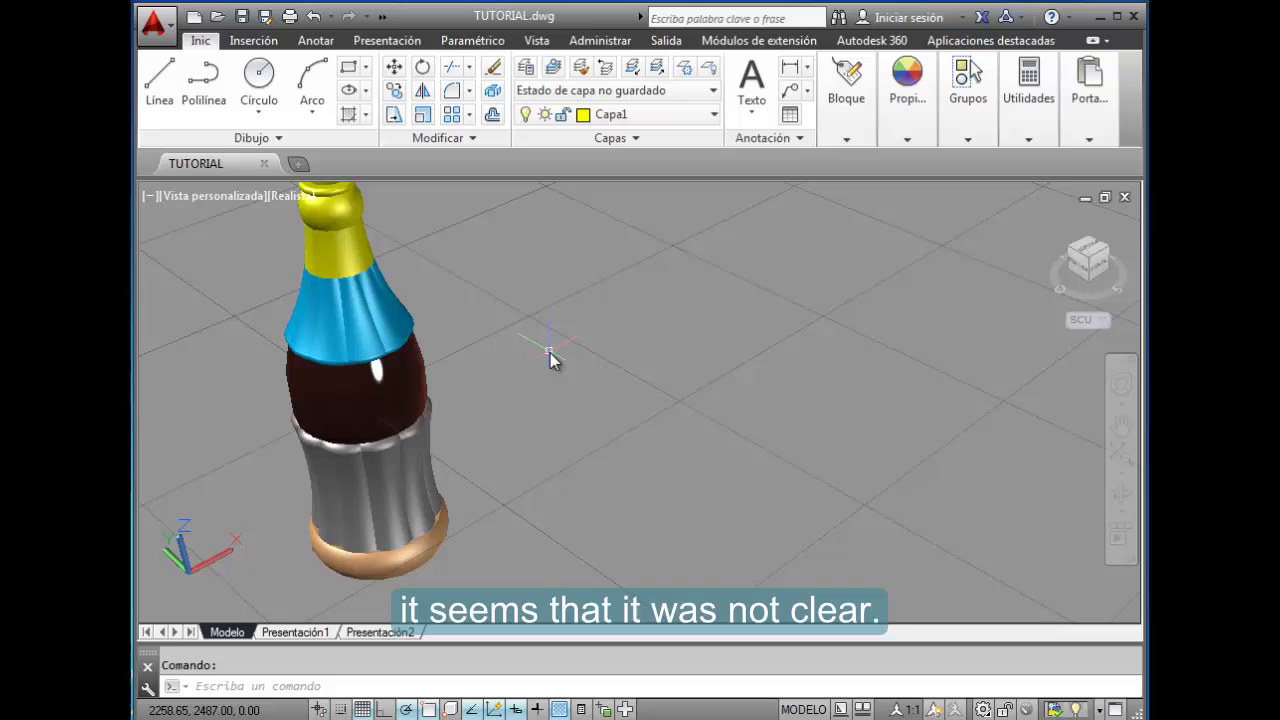
shift+middle_drag(514, 351, 732, 368)
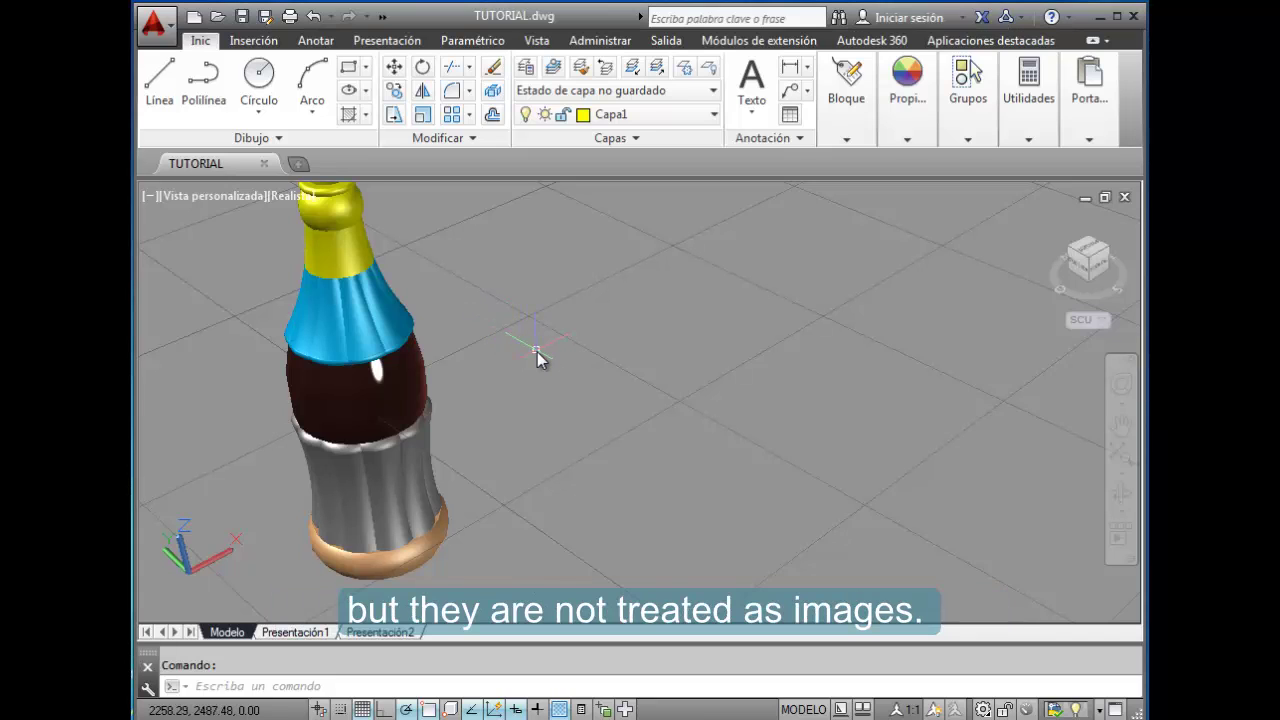
middle_drag(512, 344, 697, 365)
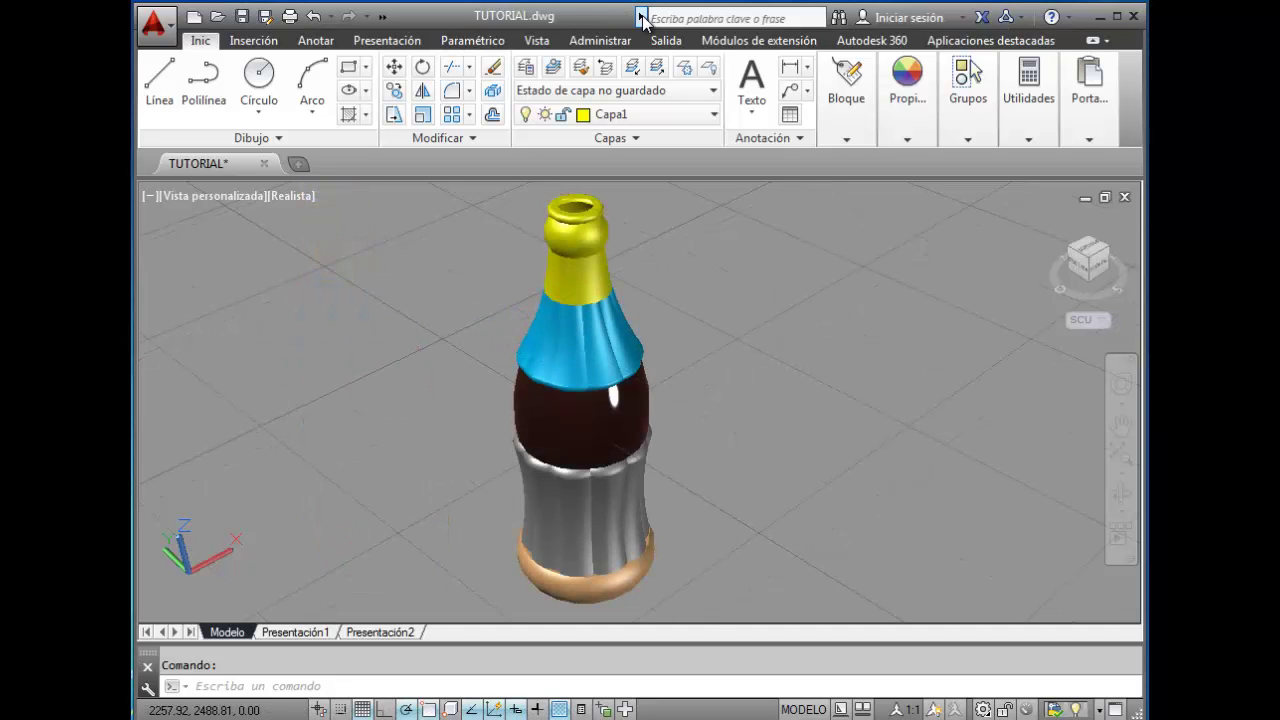
click(642, 17)
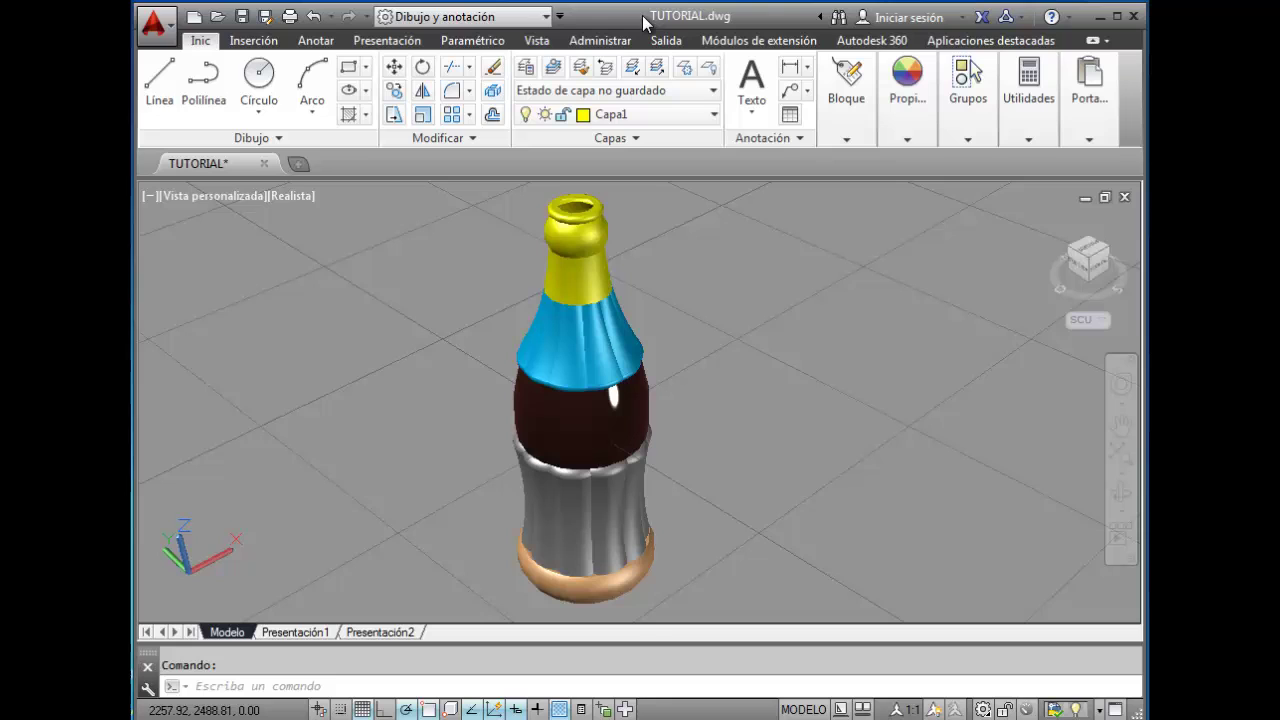
click(546, 17)
click(440, 84)
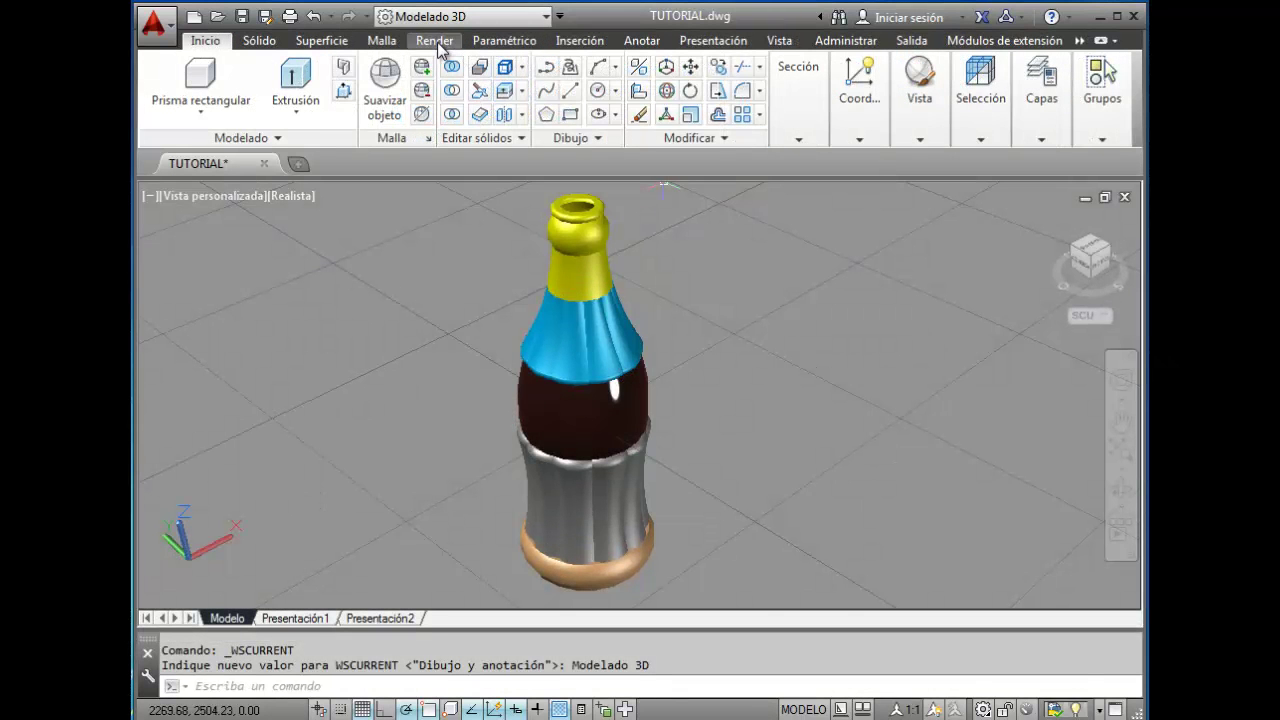
Delete the two Cristal: Cristalera materials from the document's materials list
click(437, 42)
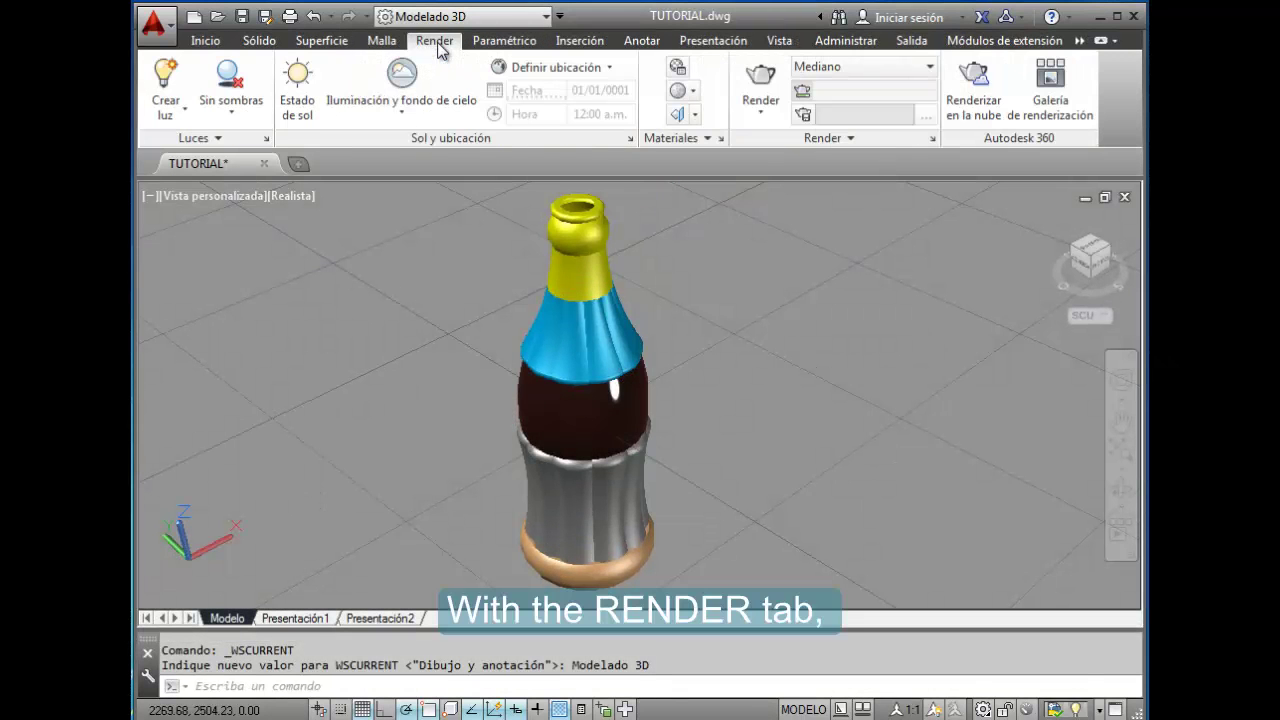
click(680, 68)
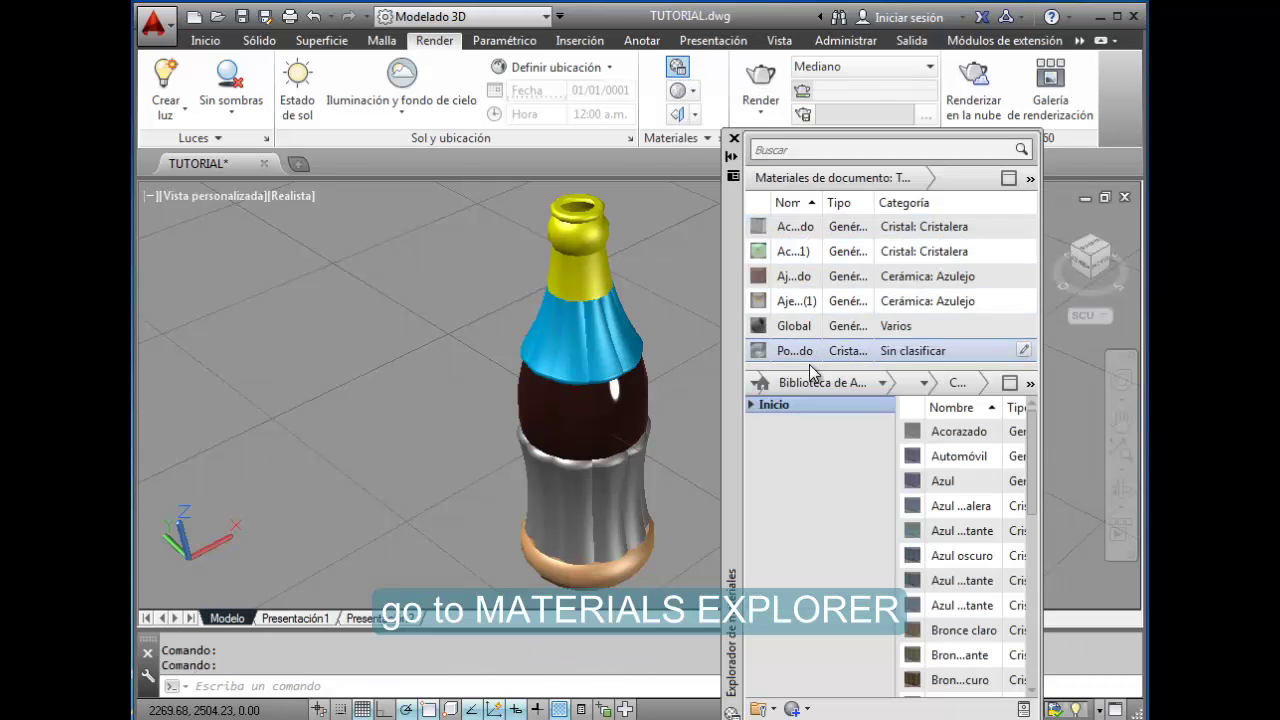
right_click(800, 230)
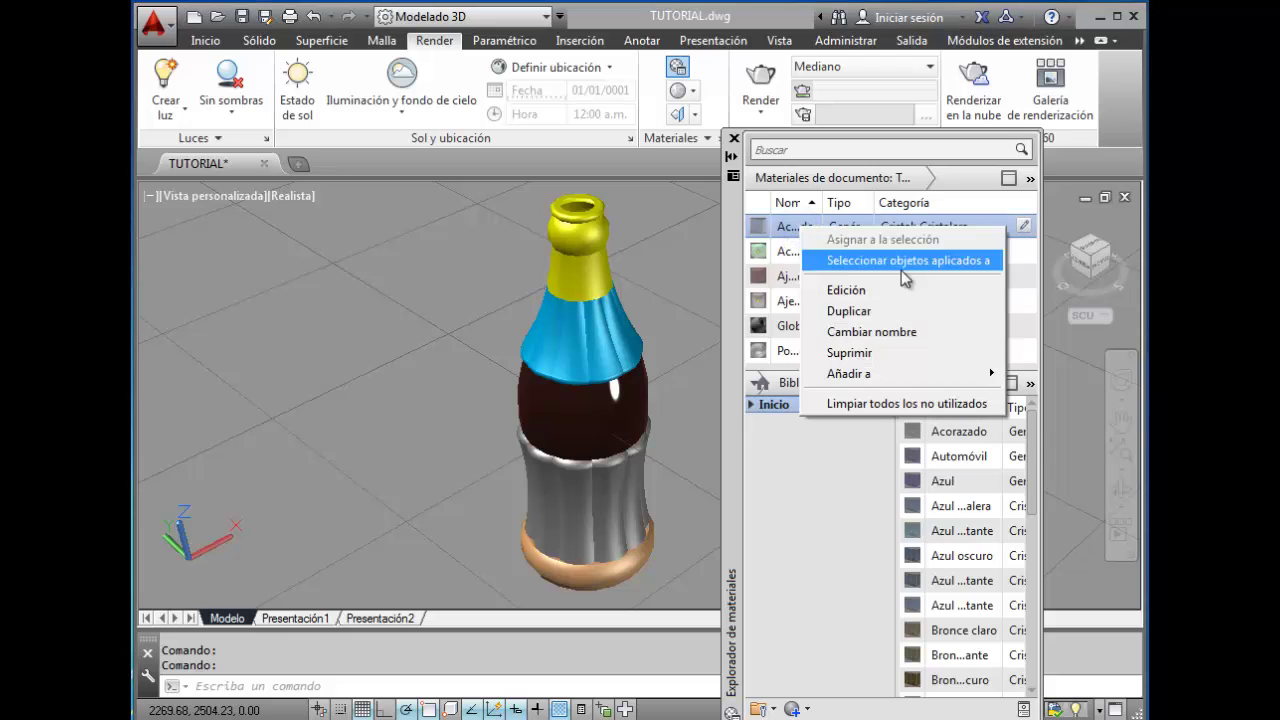
click(867, 354)
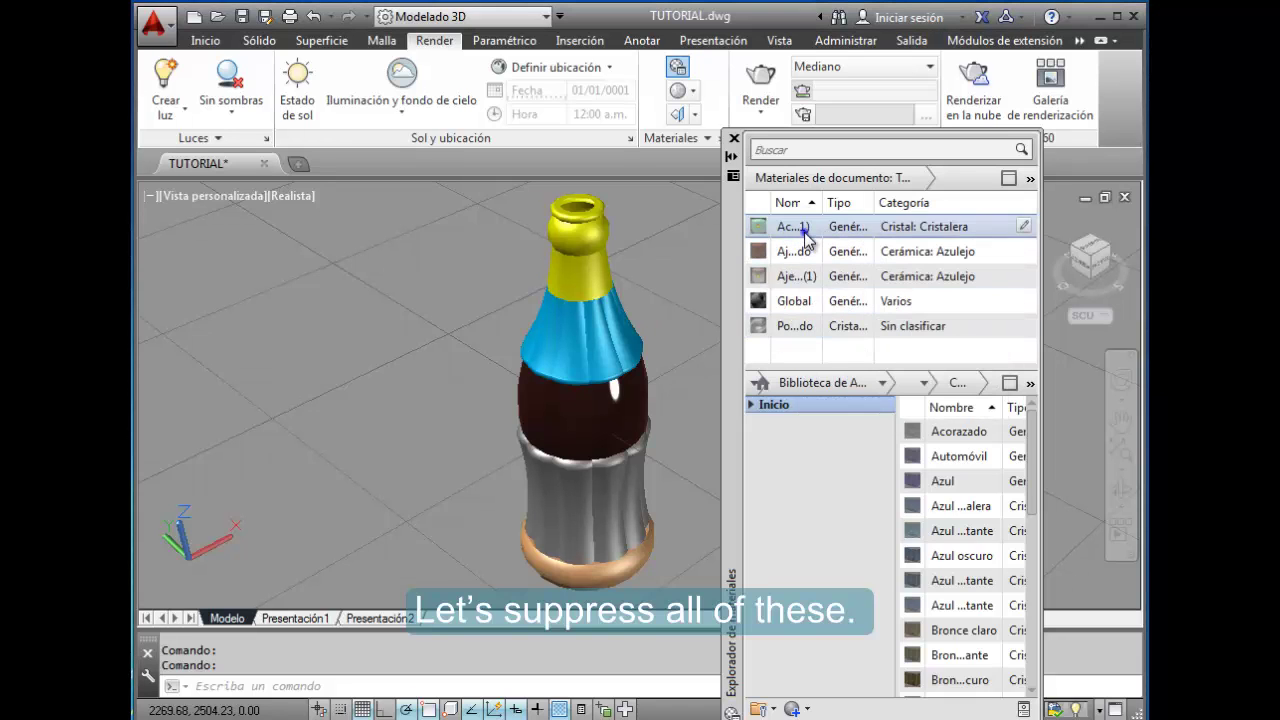
right_click(800, 228)
click(889, 356)
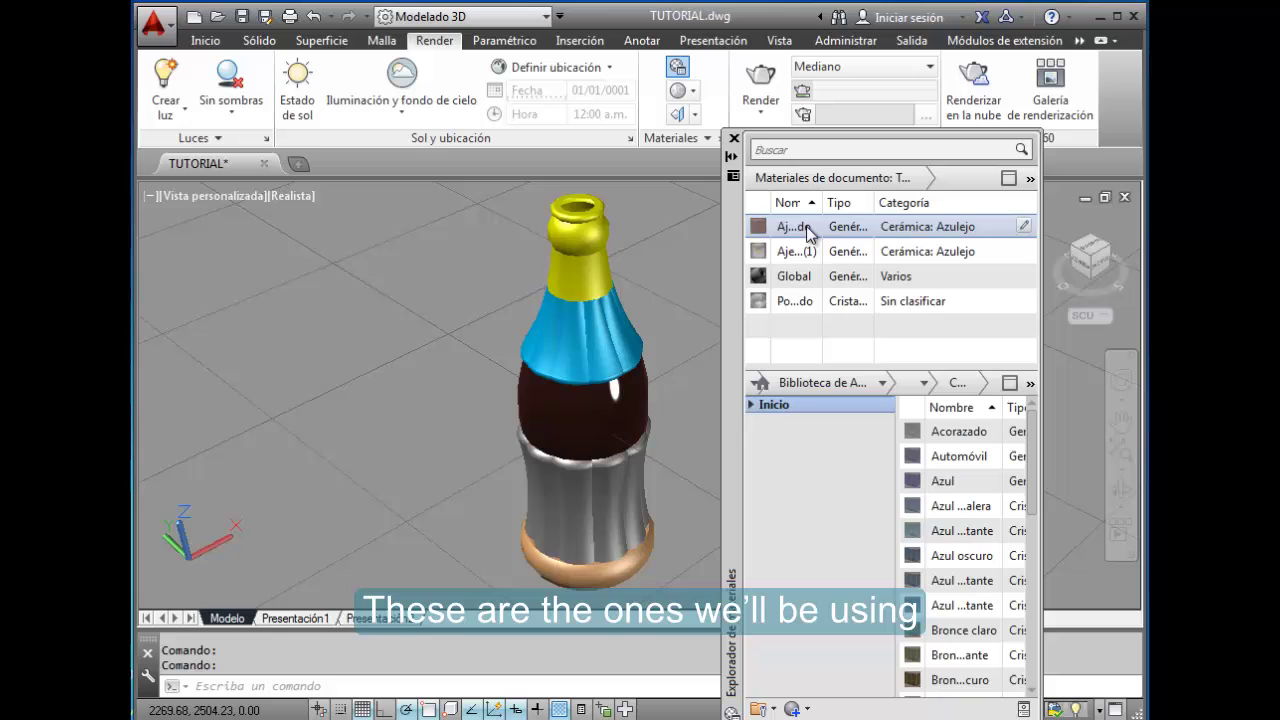
Delete both Cerámica: Azulejo materials from the document, accepting their removal from the objects and layers that use them
right_click(800, 227)
click(866, 351)
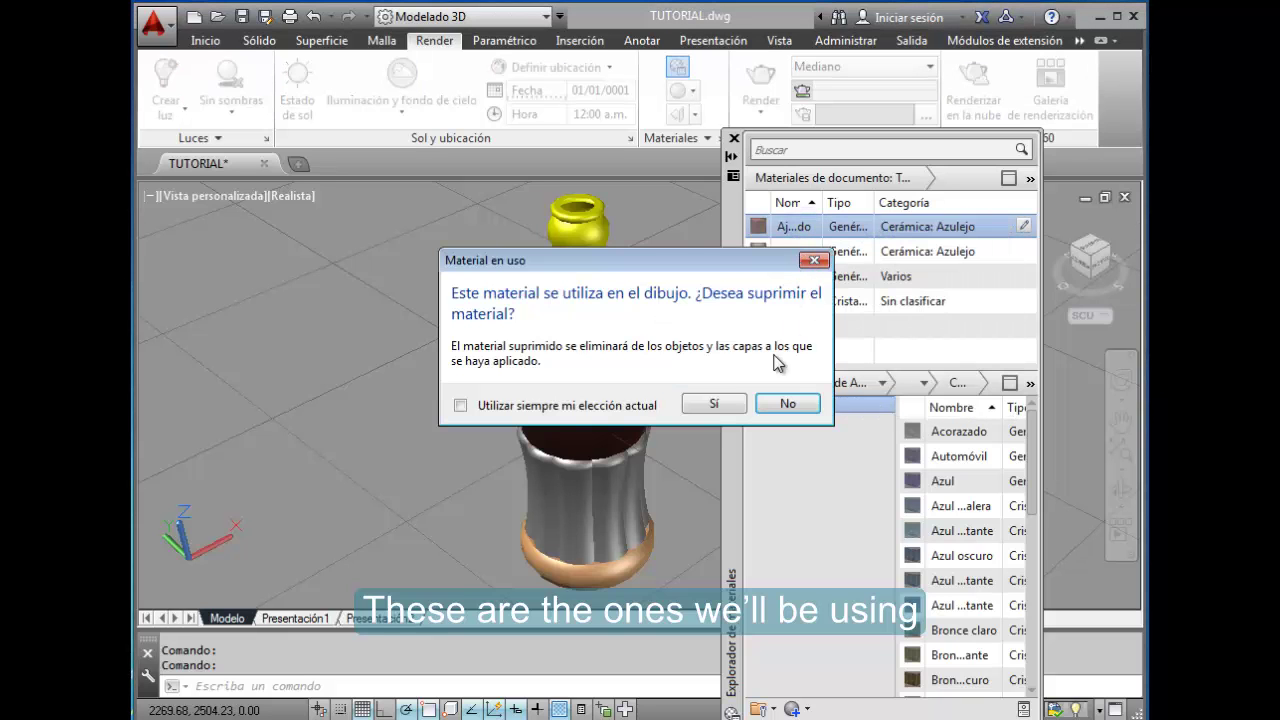
click(715, 405)
right_click(832, 228)
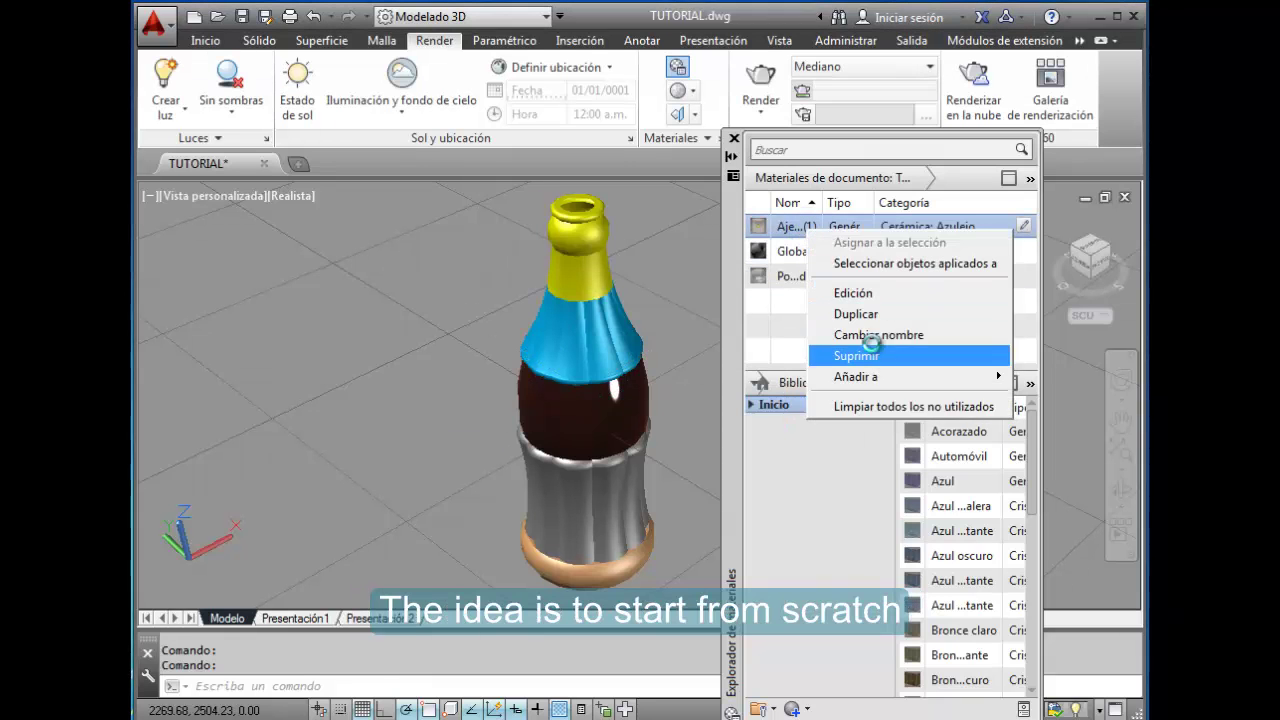
click(912, 356)
click(716, 404)
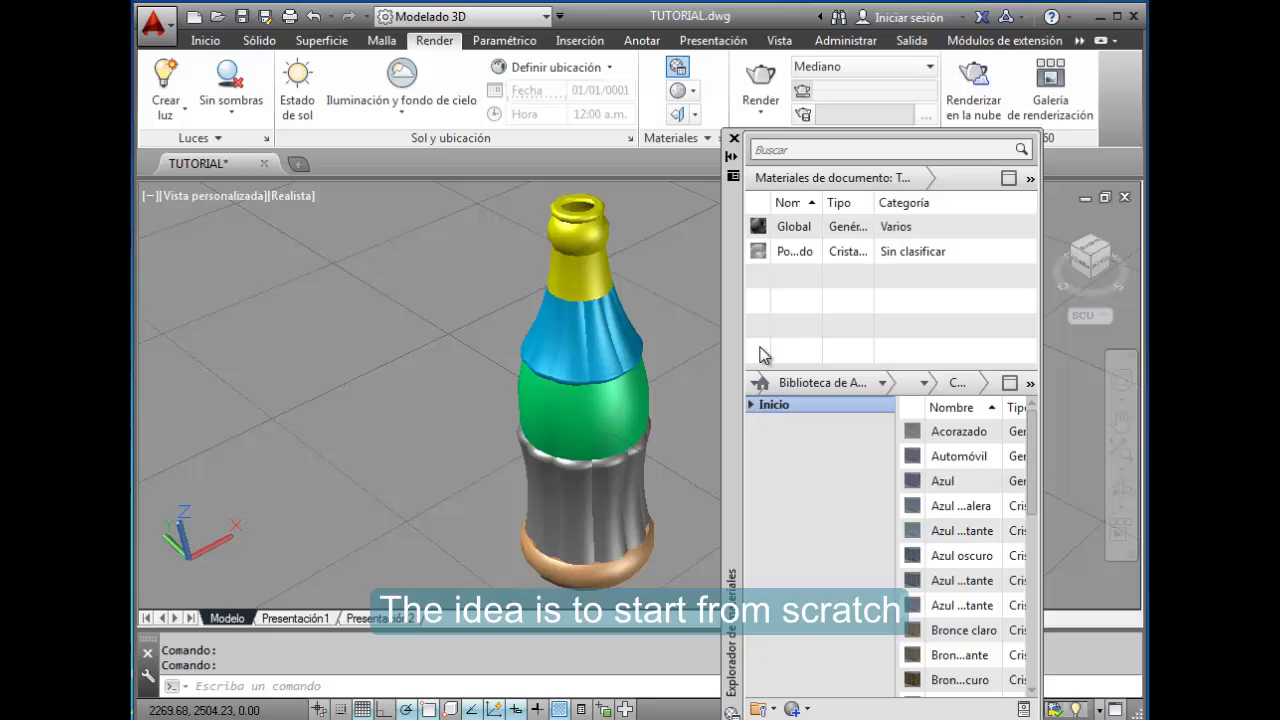
Delete the unclassified glass material from the document, keep the default Global material, and close the materials browser
right_click(806, 258)
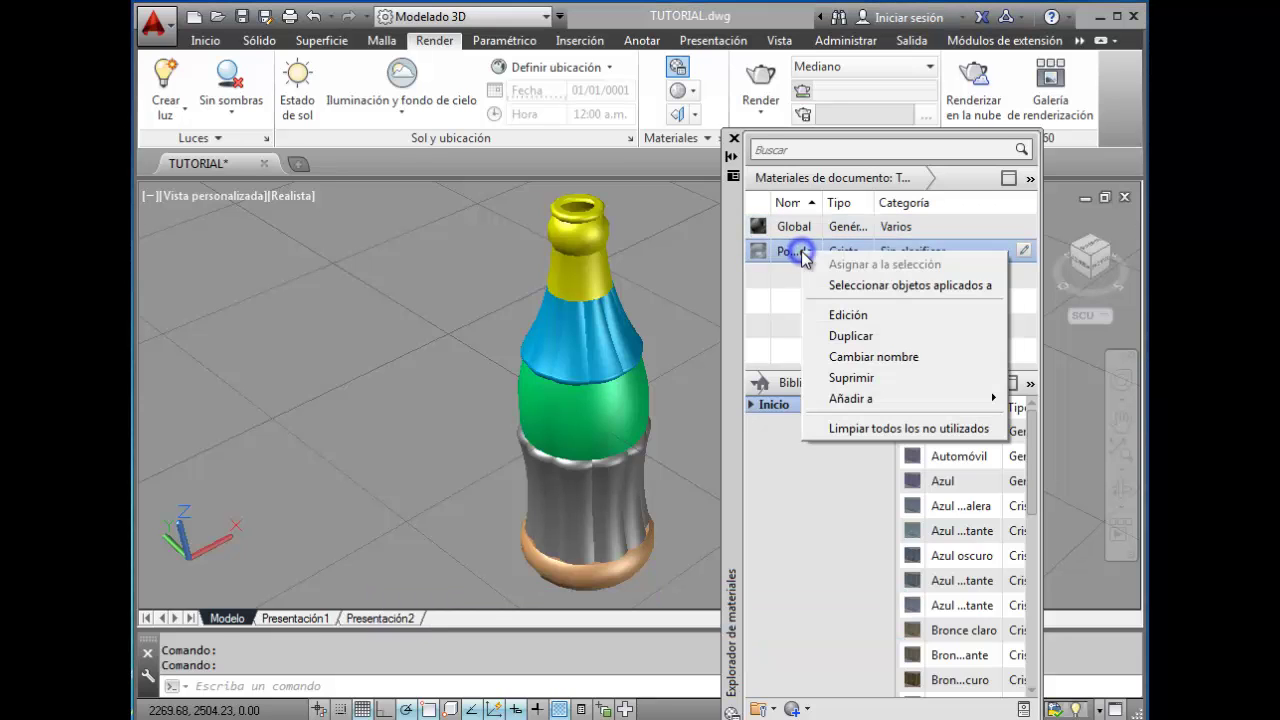
click(862, 379)
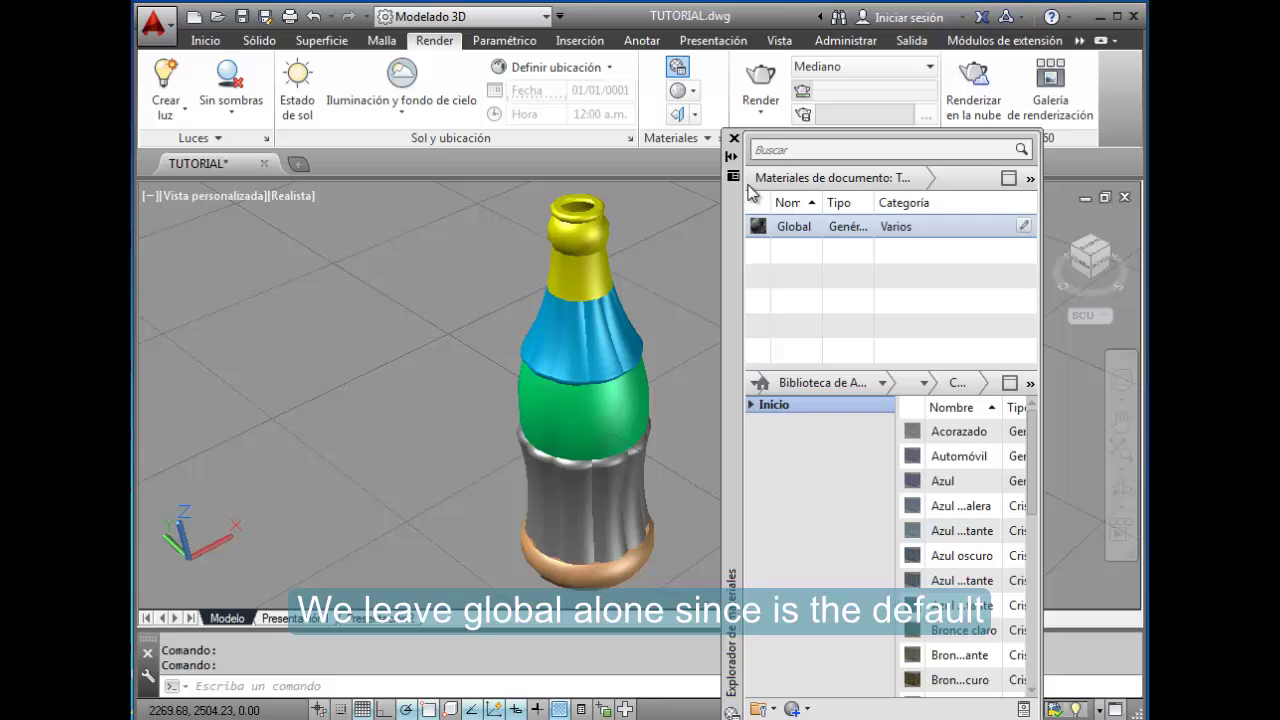
click(734, 138)
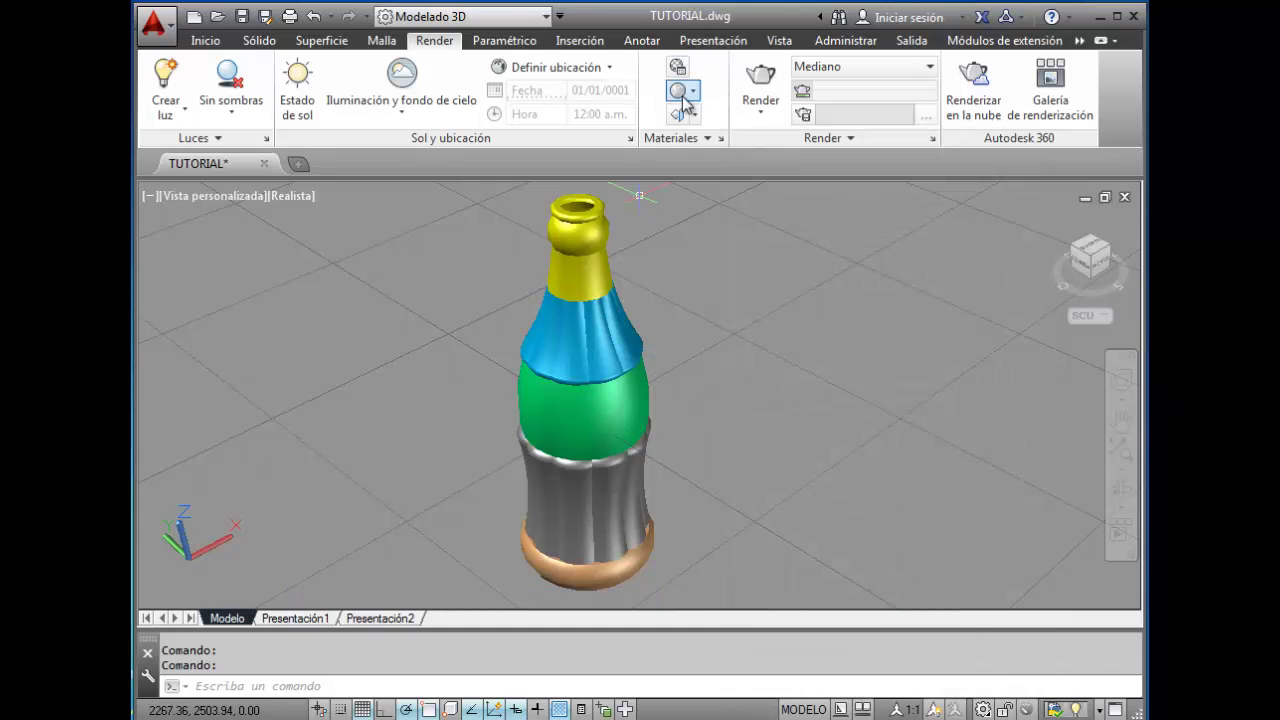
Freeze and thaw layer Capa4 to check which section of the bottle it holds
click(206, 40)
mouse_move(1041, 100)
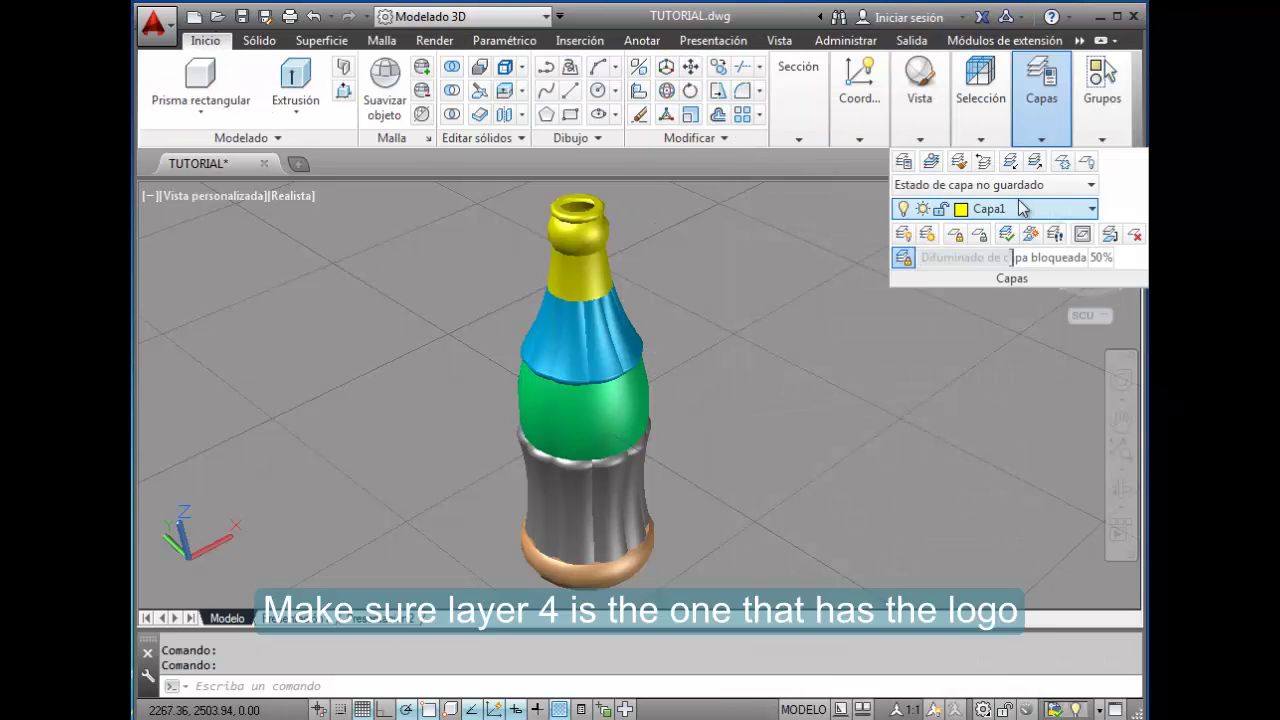
click(1090, 210)
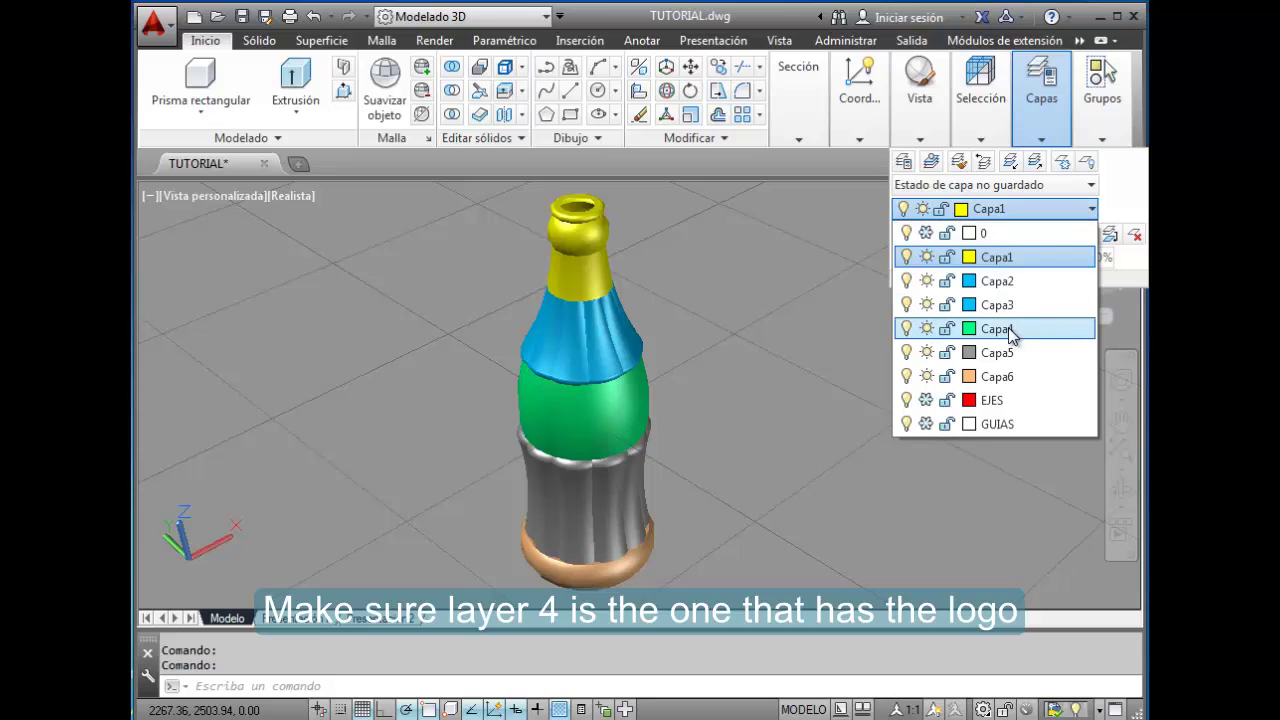
click(927, 329)
click(927, 329)
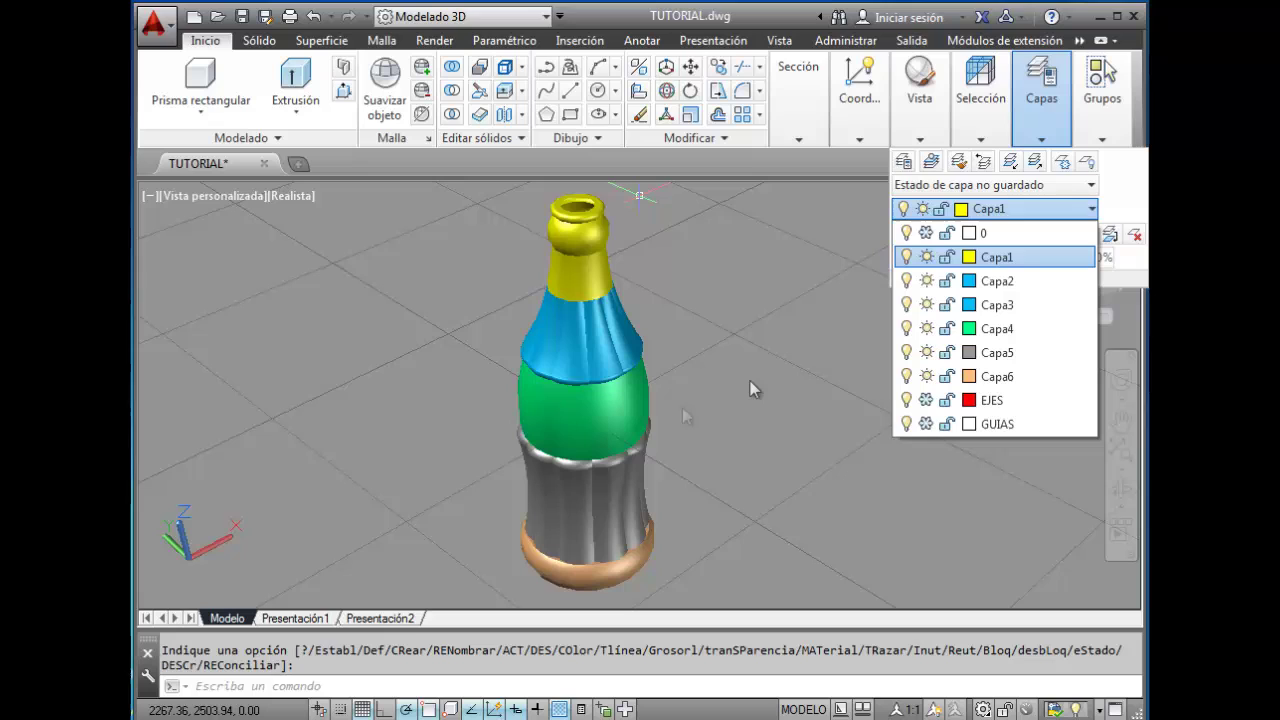
Add the Acorazado glass from the library's Cristal > Cristalera category to the document's materials
click(434, 40)
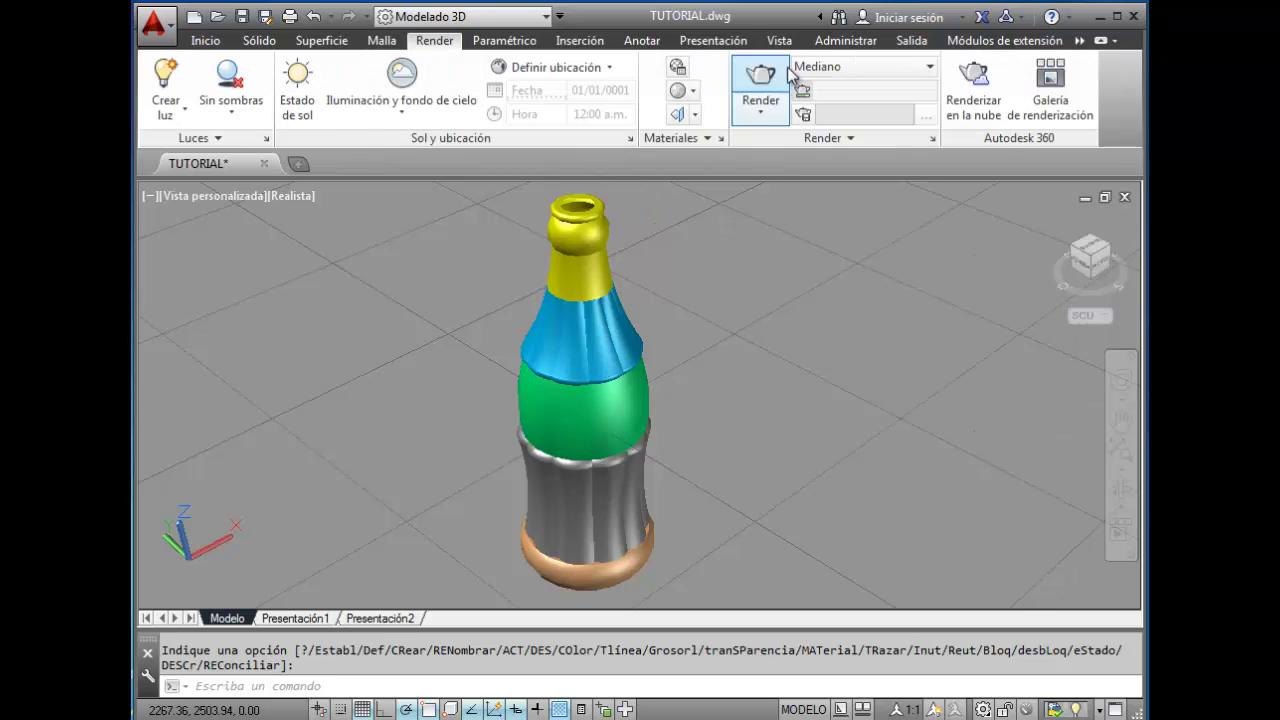
click(677, 70)
click(760, 438)
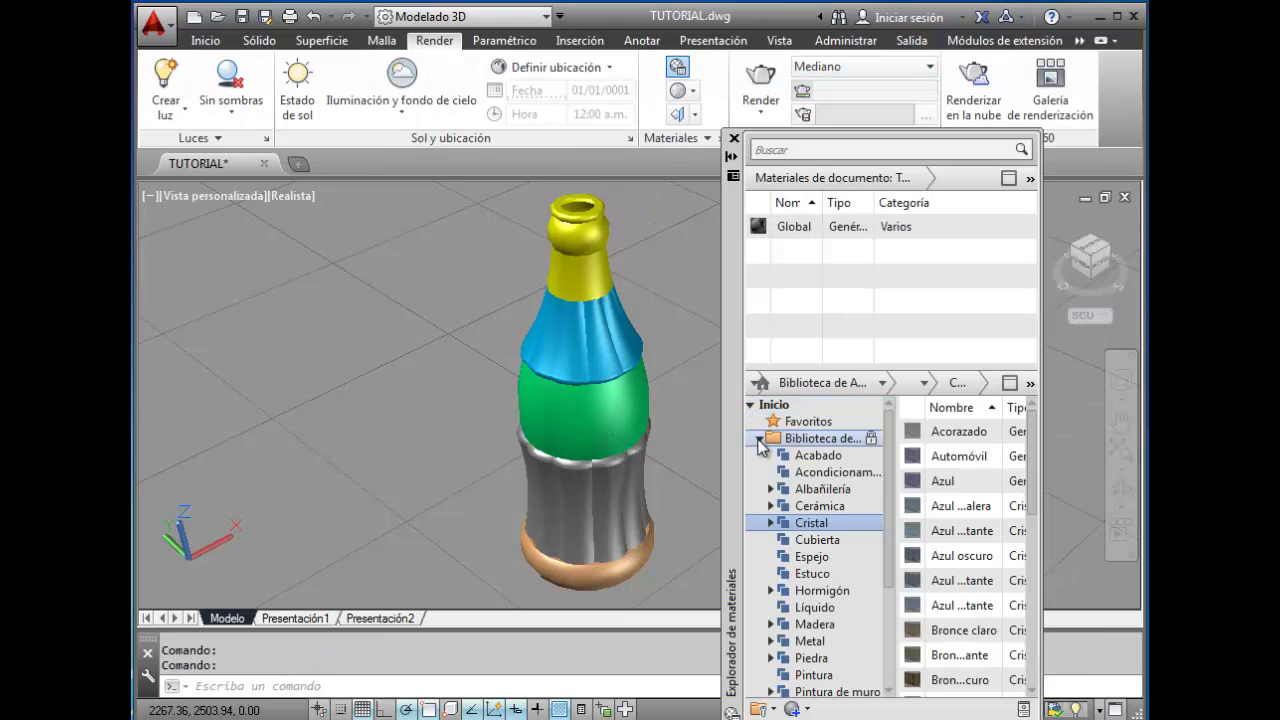
double_click(811, 522)
click(802, 540)
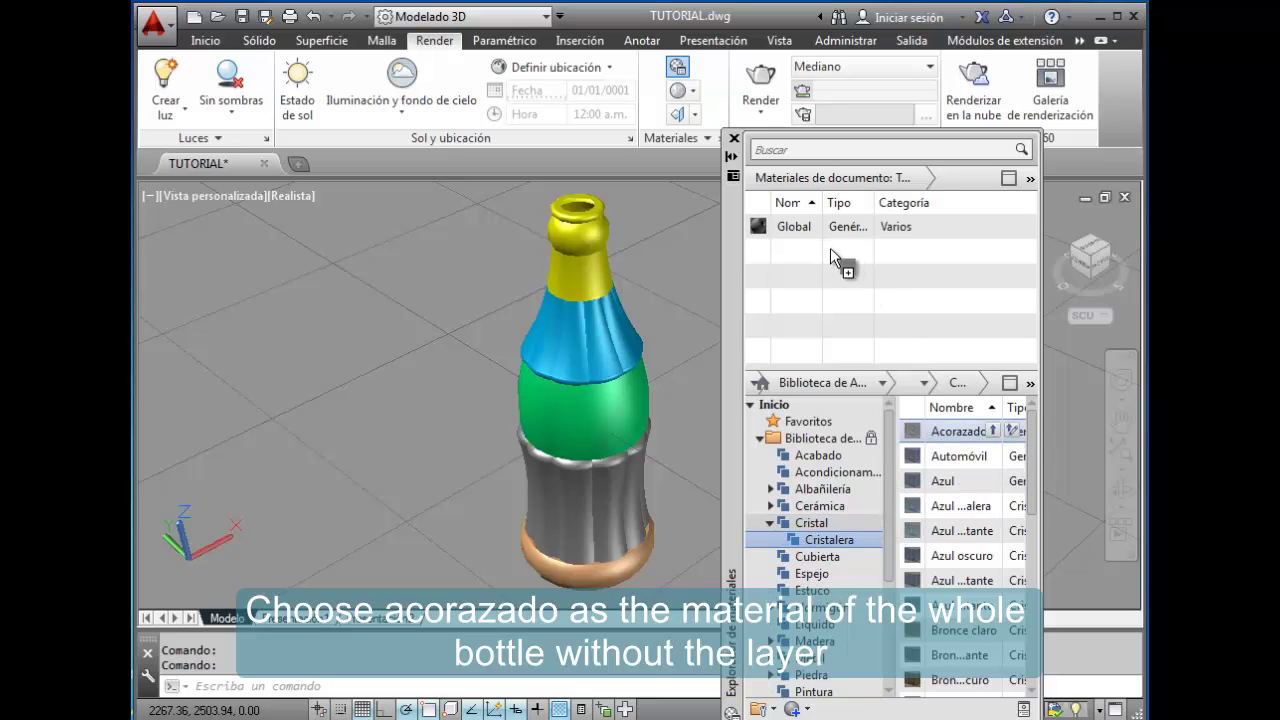
drag(831, 258, 834, 257)
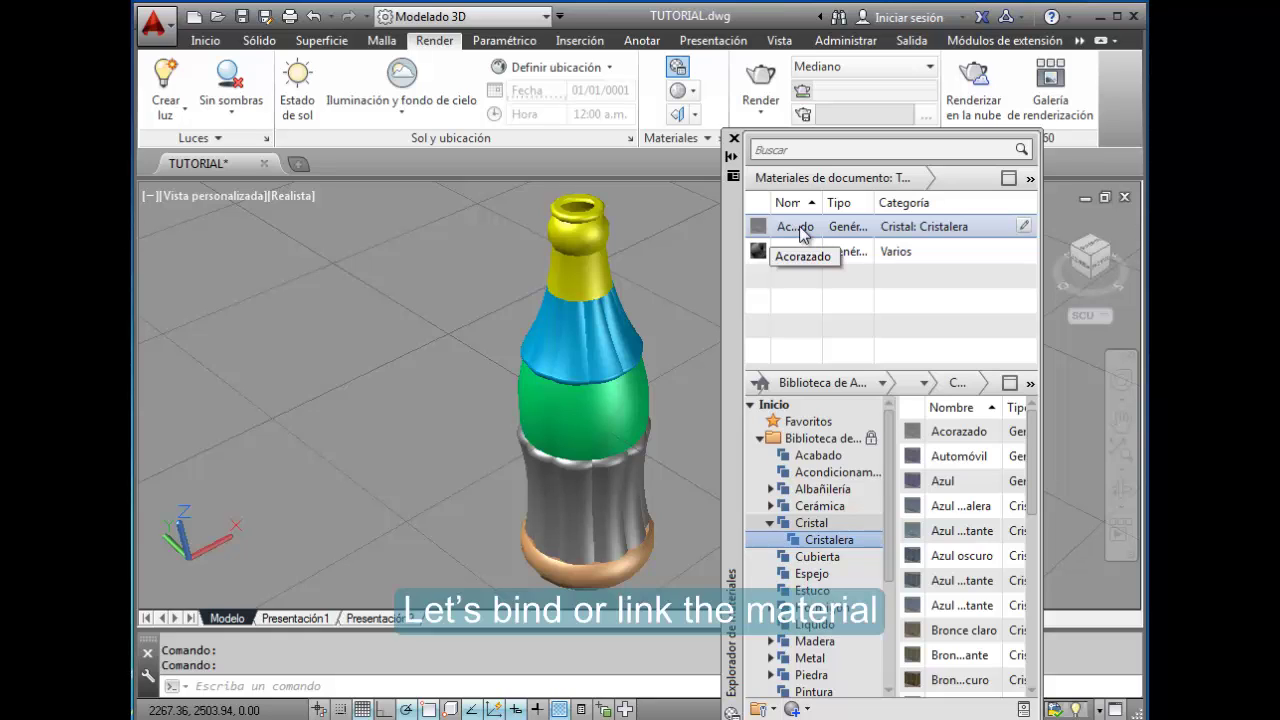
click(733, 139)
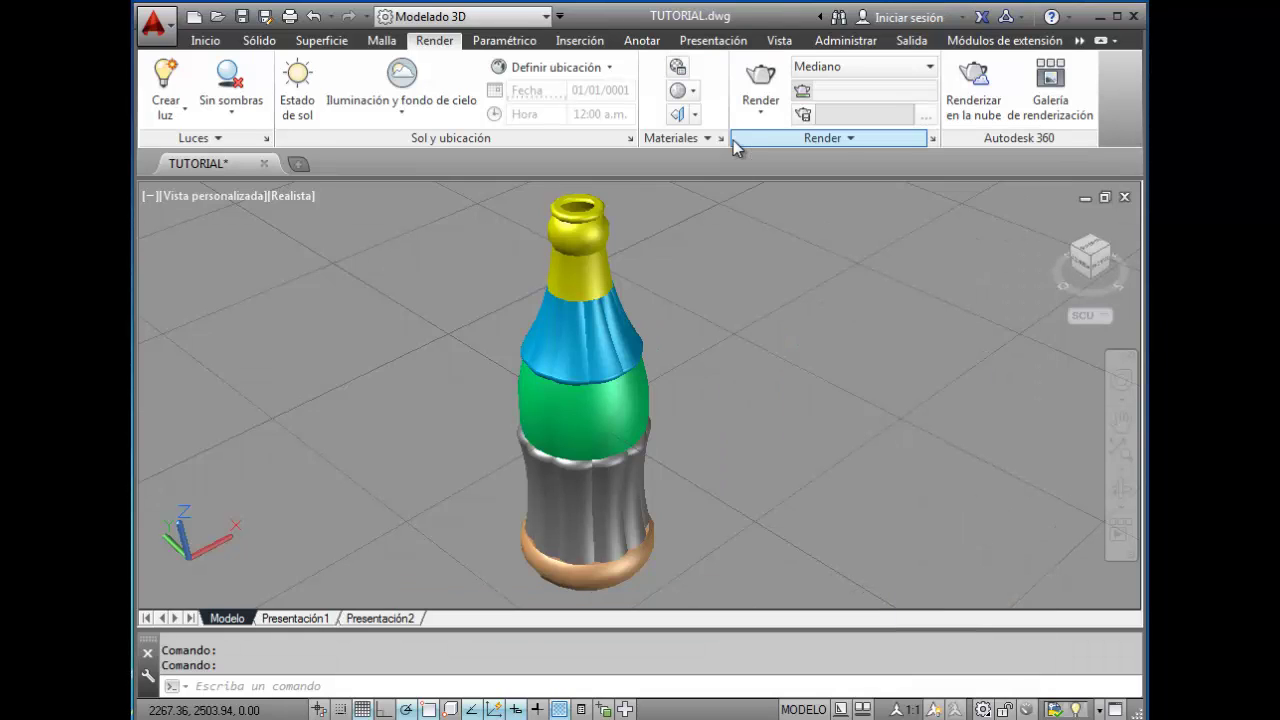
Attach the Acorazado material by layer to Capa1, Capa2, Capa3, Capa5 and Capa6, leaving Capa4 on Global
click(675, 140)
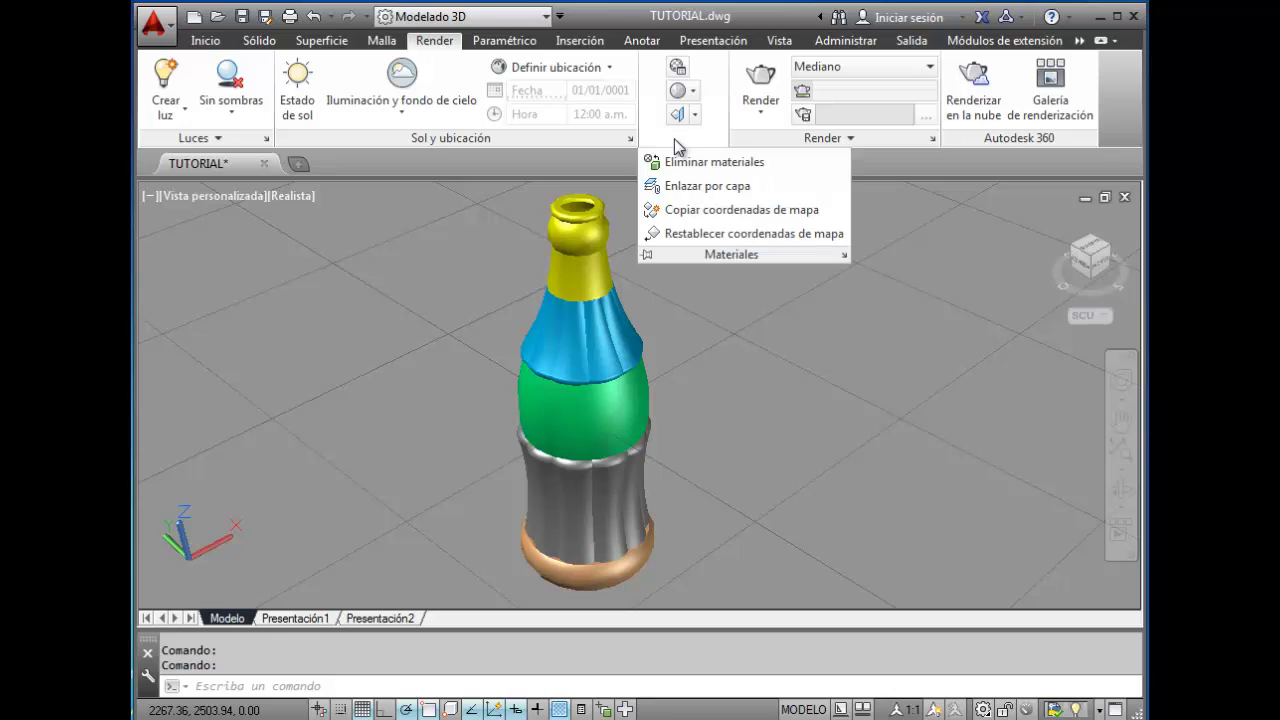
click(697, 187)
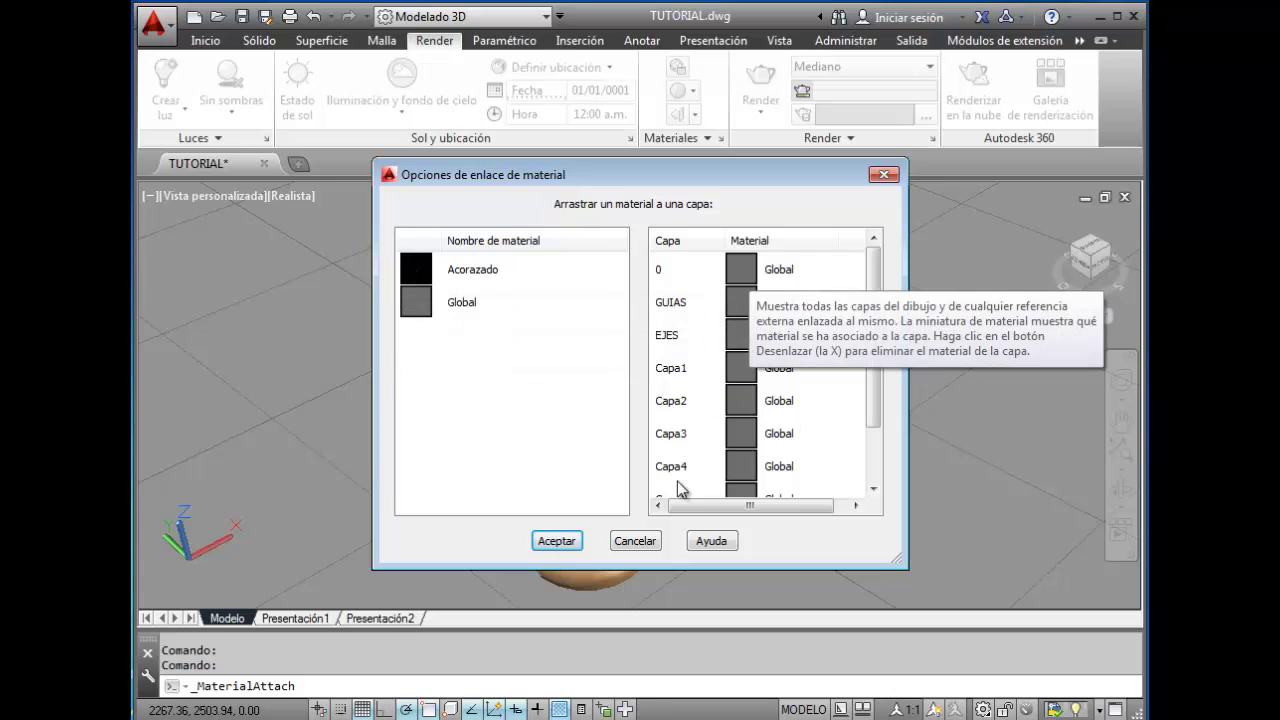
drag(470, 270, 690, 433)
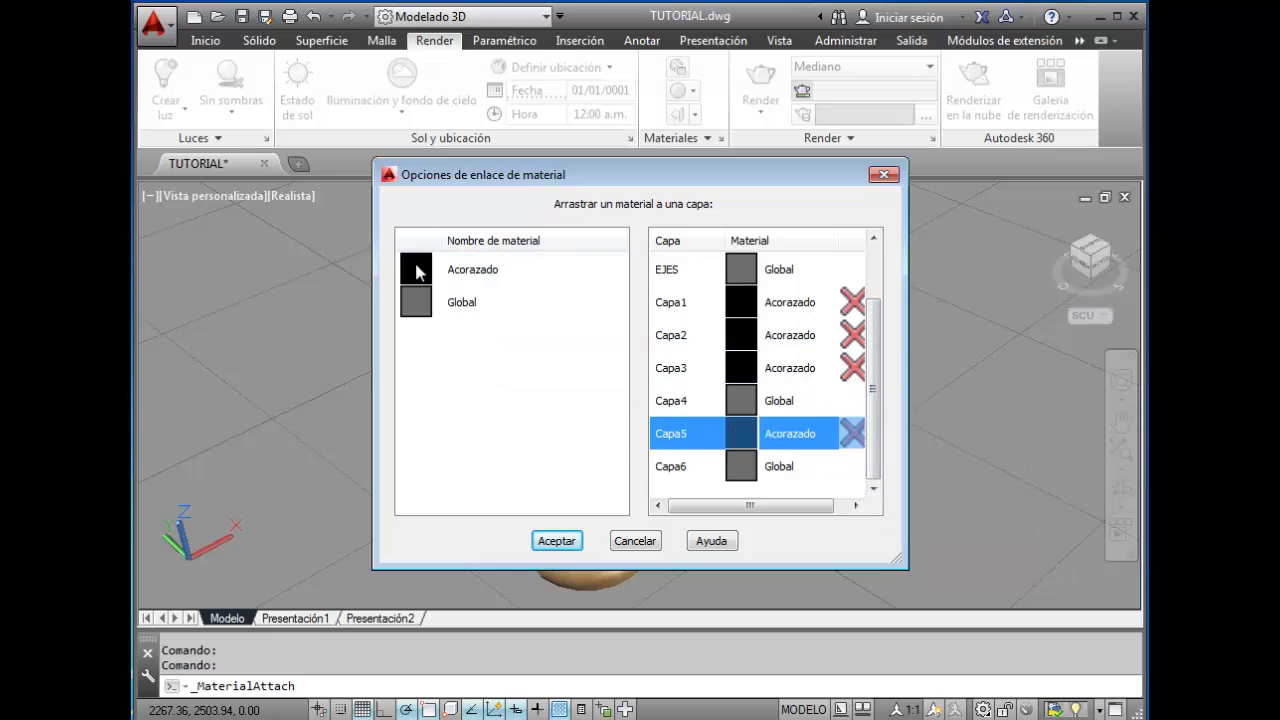
drag(420, 266, 700, 466)
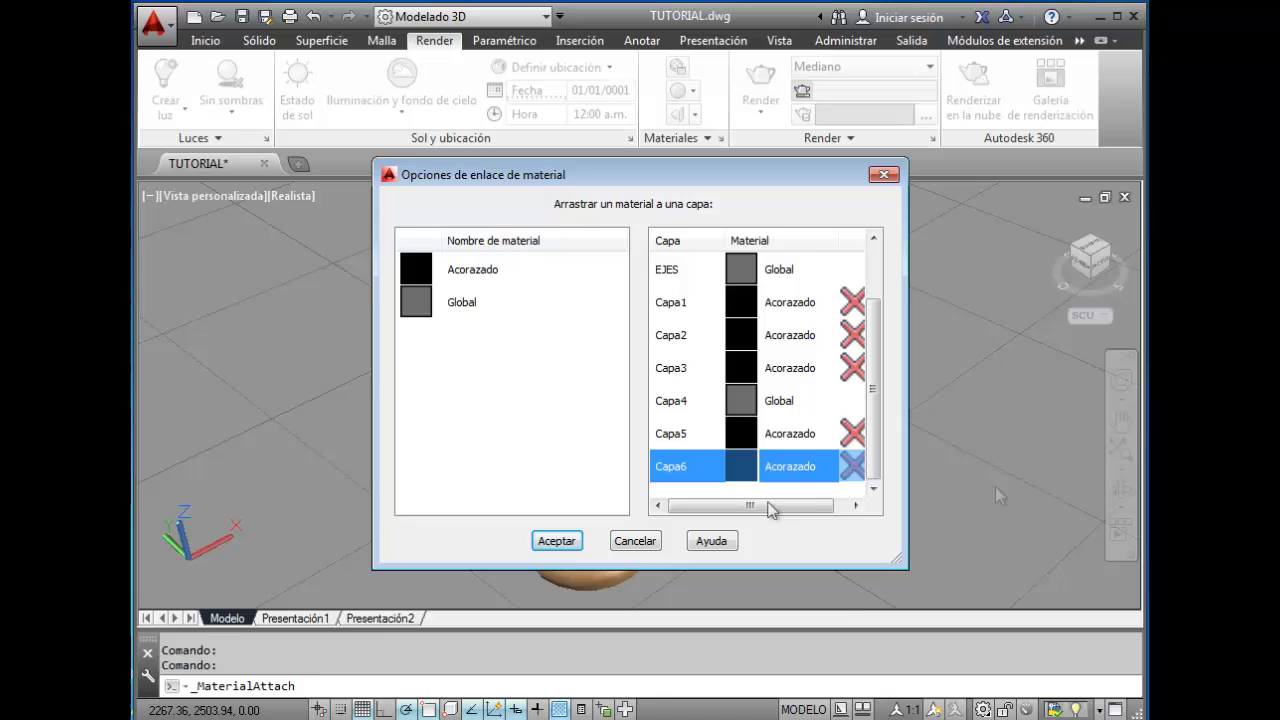
click(557, 540)
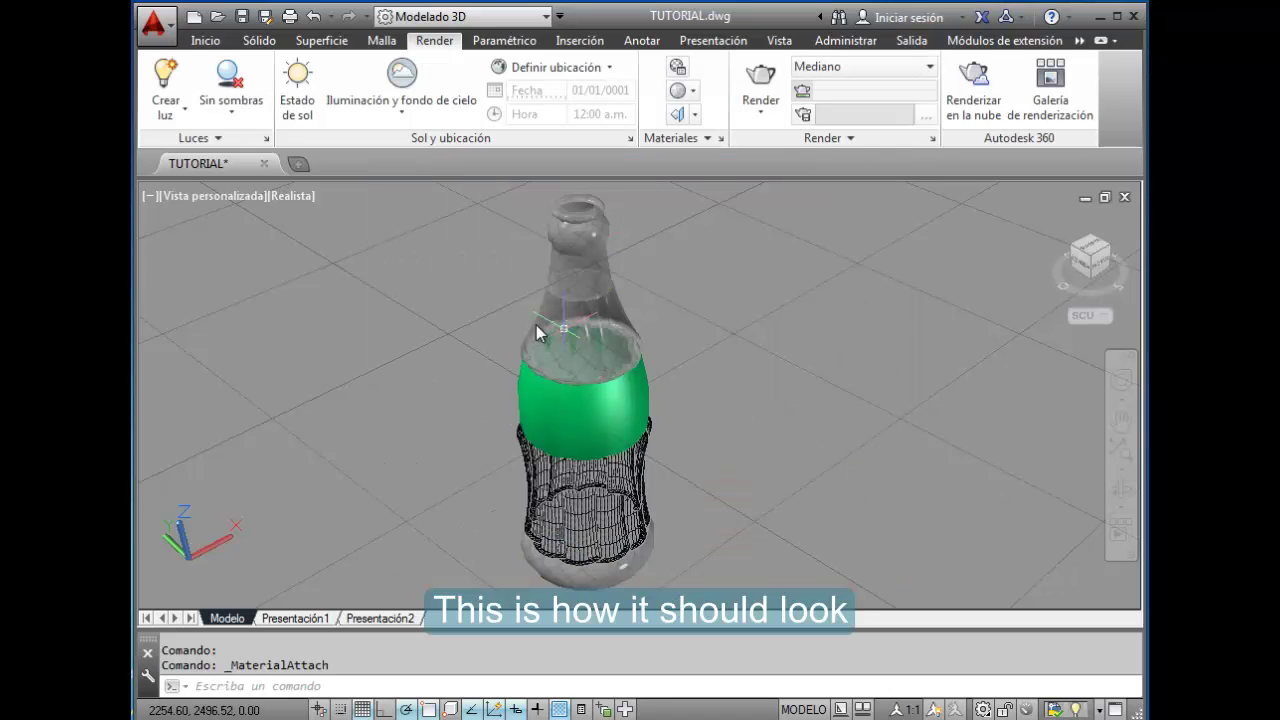
Set the render quality preset to Bajo and render the bottle
scroll(518, 325, up, 5)
middle_drag(520, 333, 621, 344)
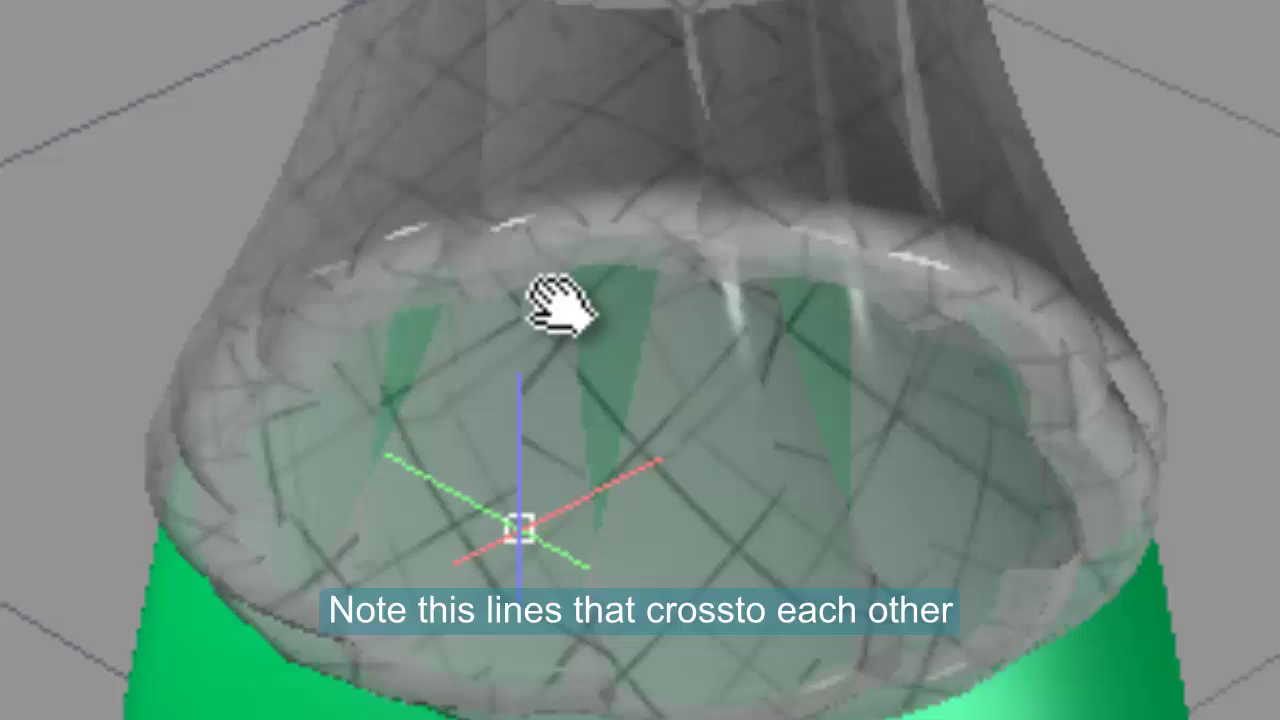
click(663, 299)
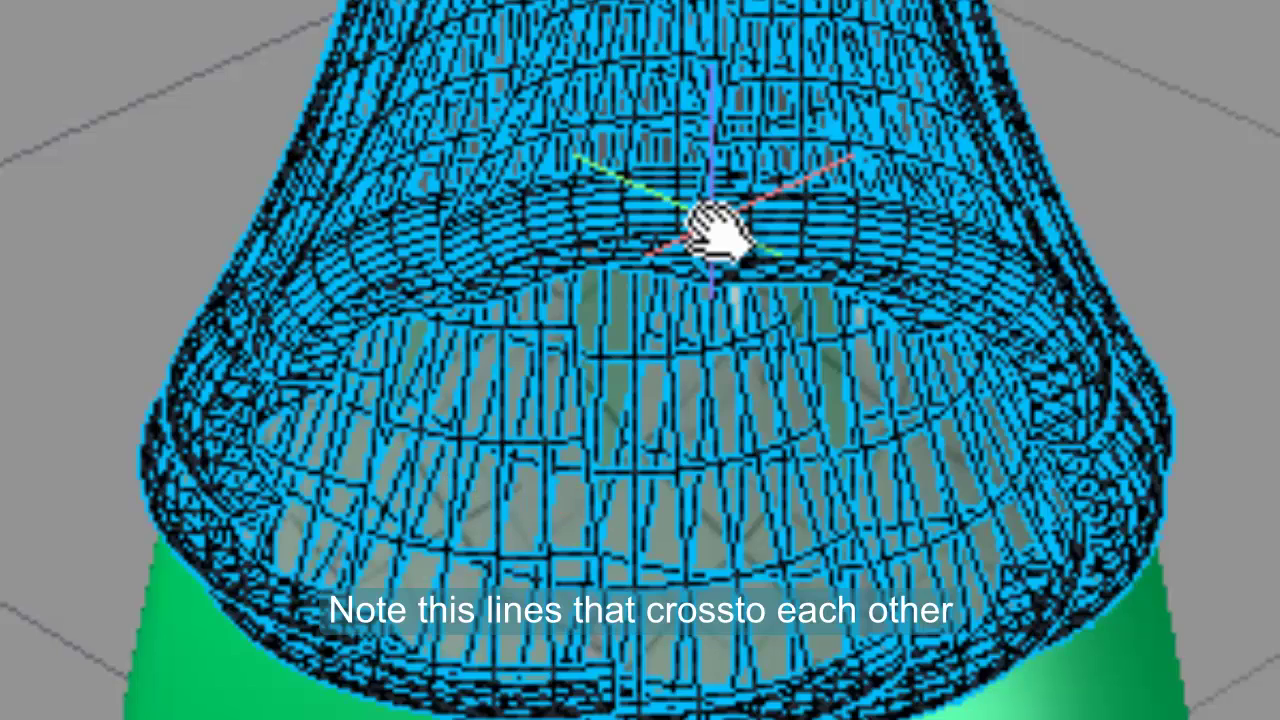
key(Escape)
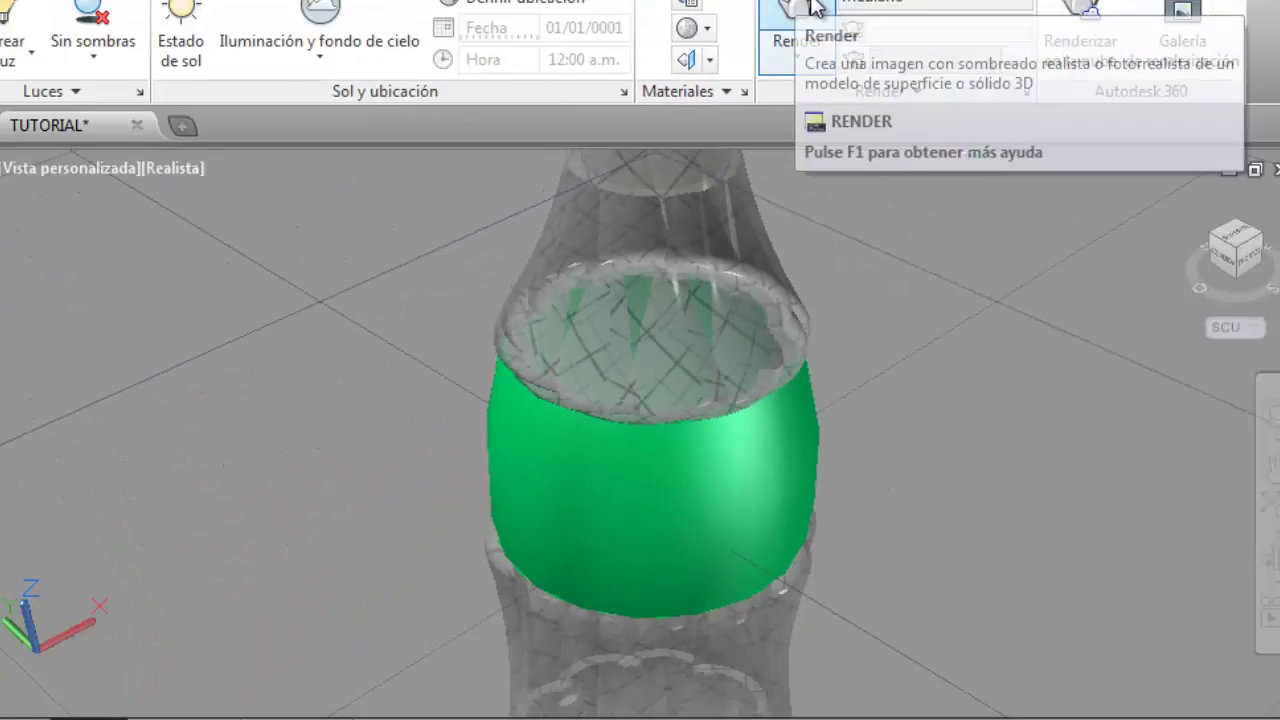
click(923, 1)
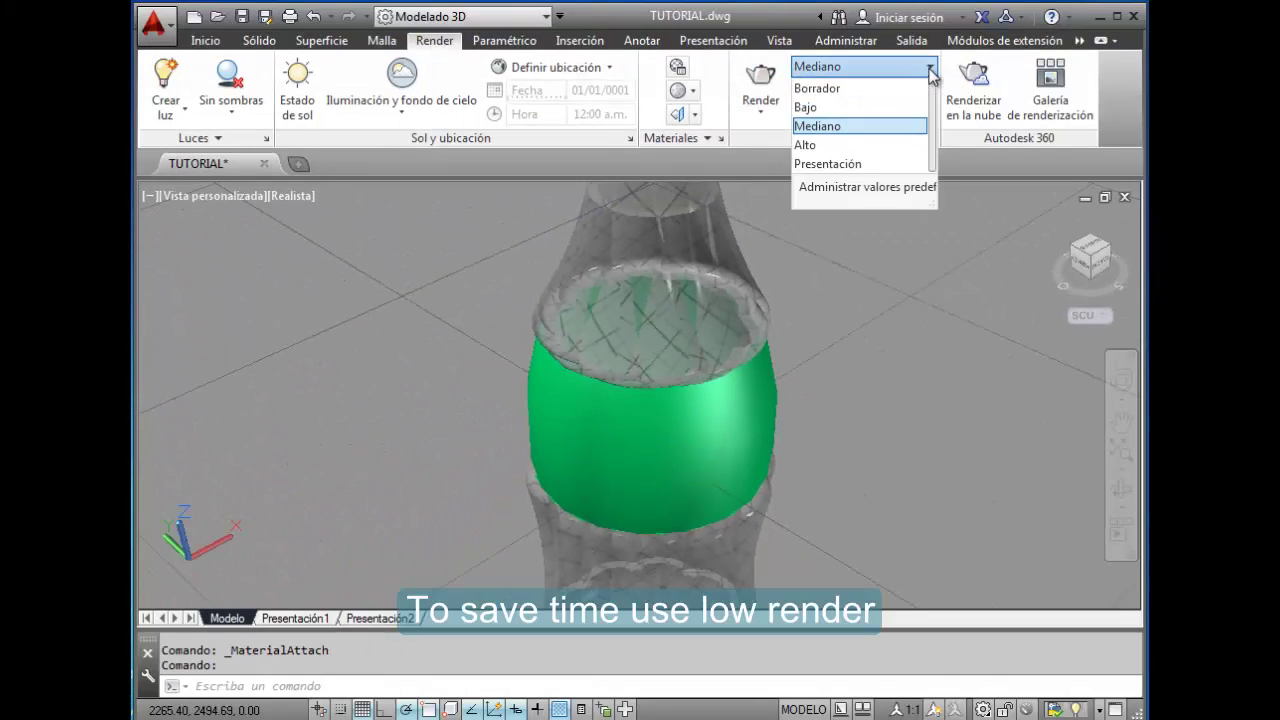
click(837, 106)
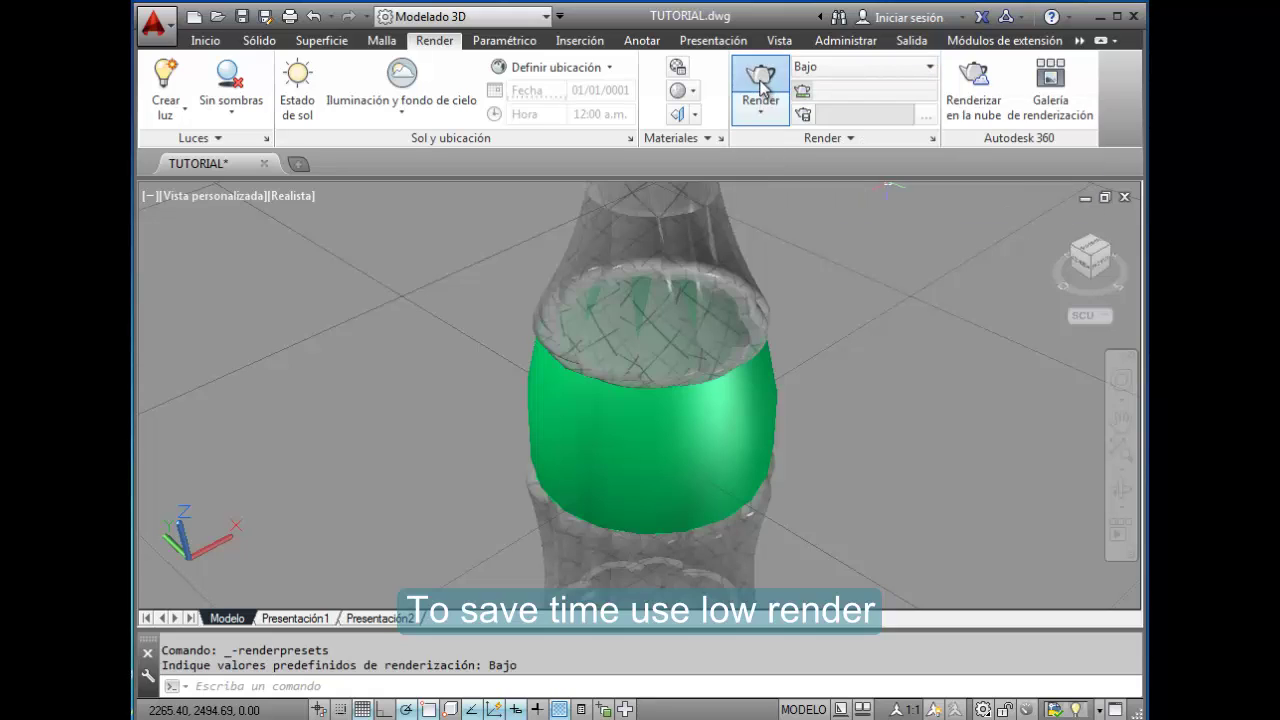
click(761, 85)
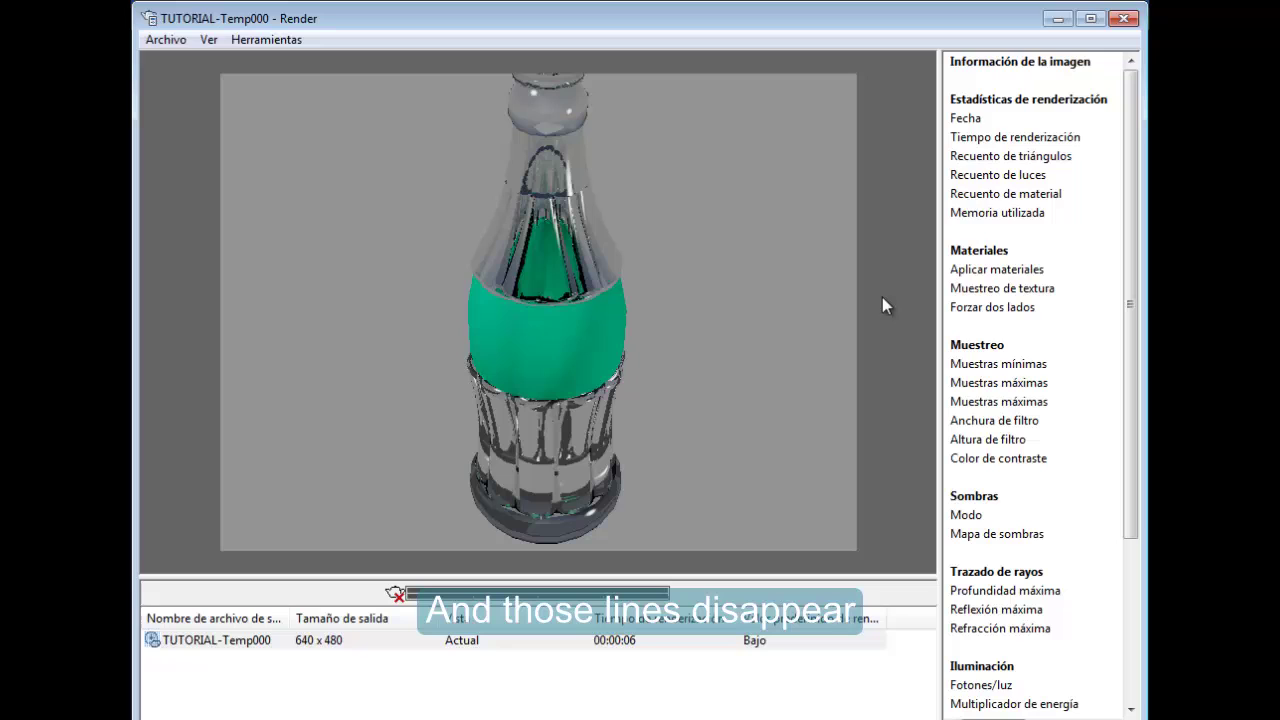
Close the finished render and remove the texture image from the Acorazado material
click(1123, 18)
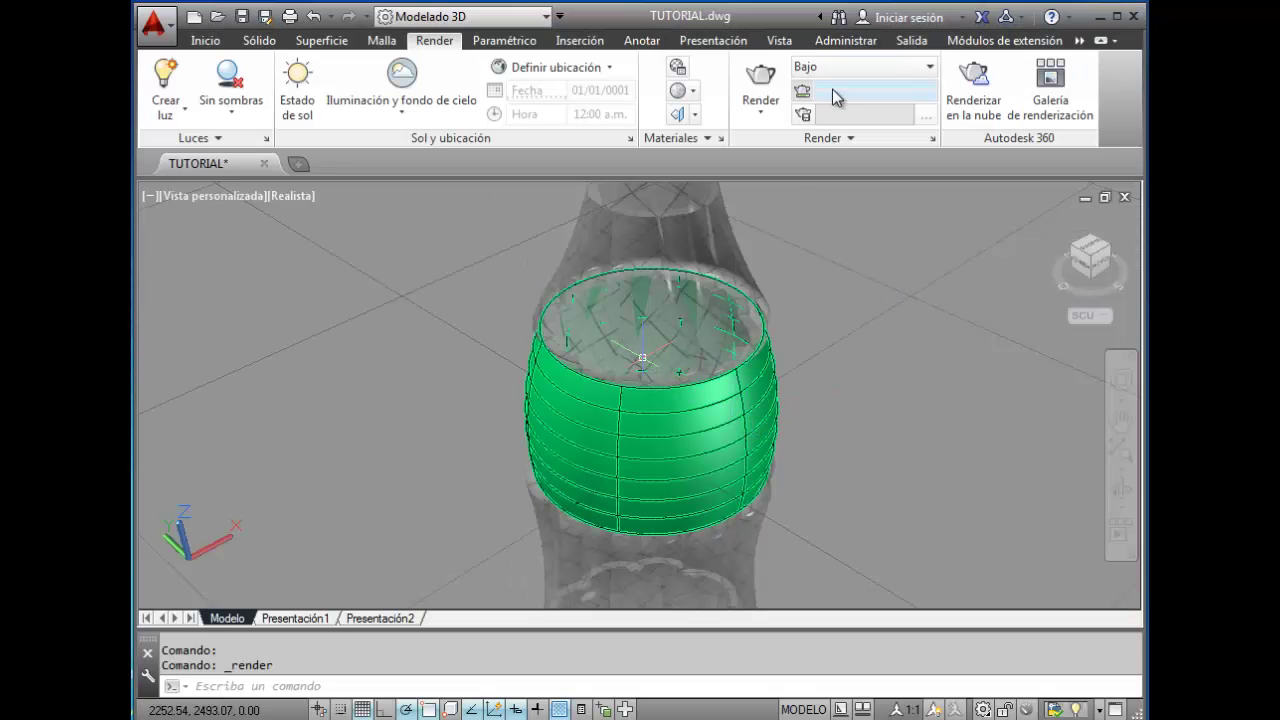
click(679, 70)
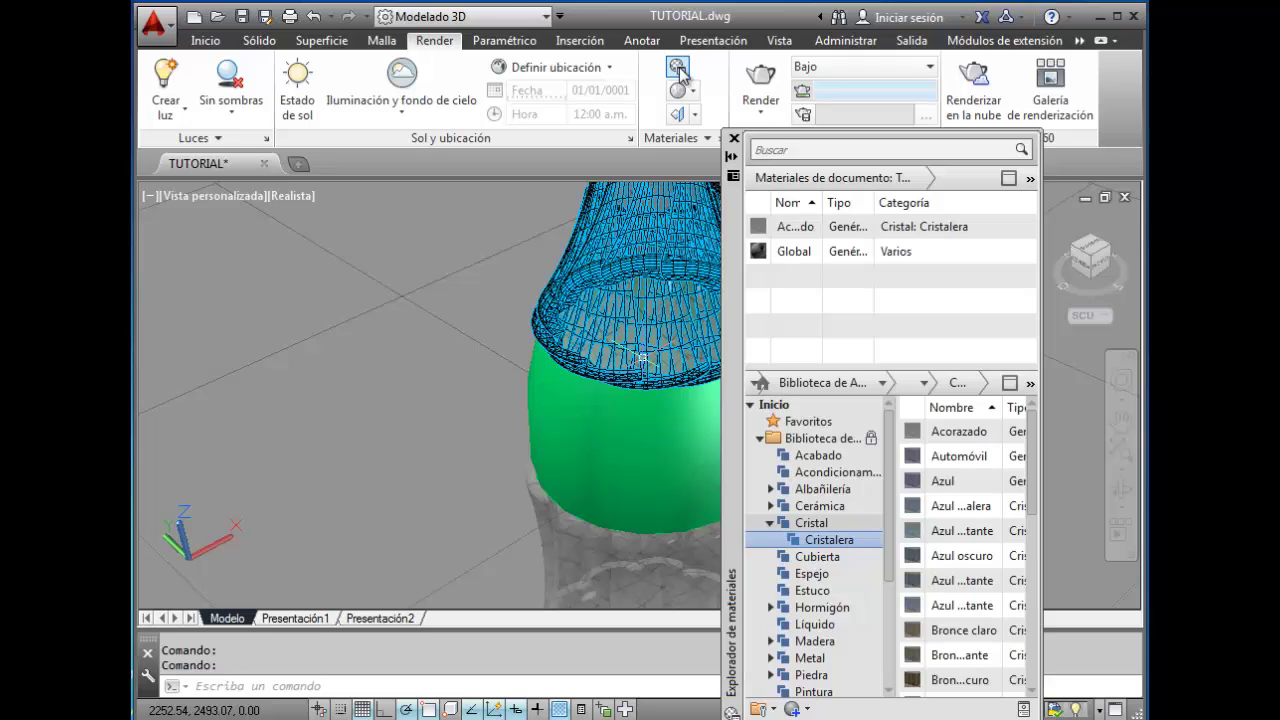
double_click(762, 234)
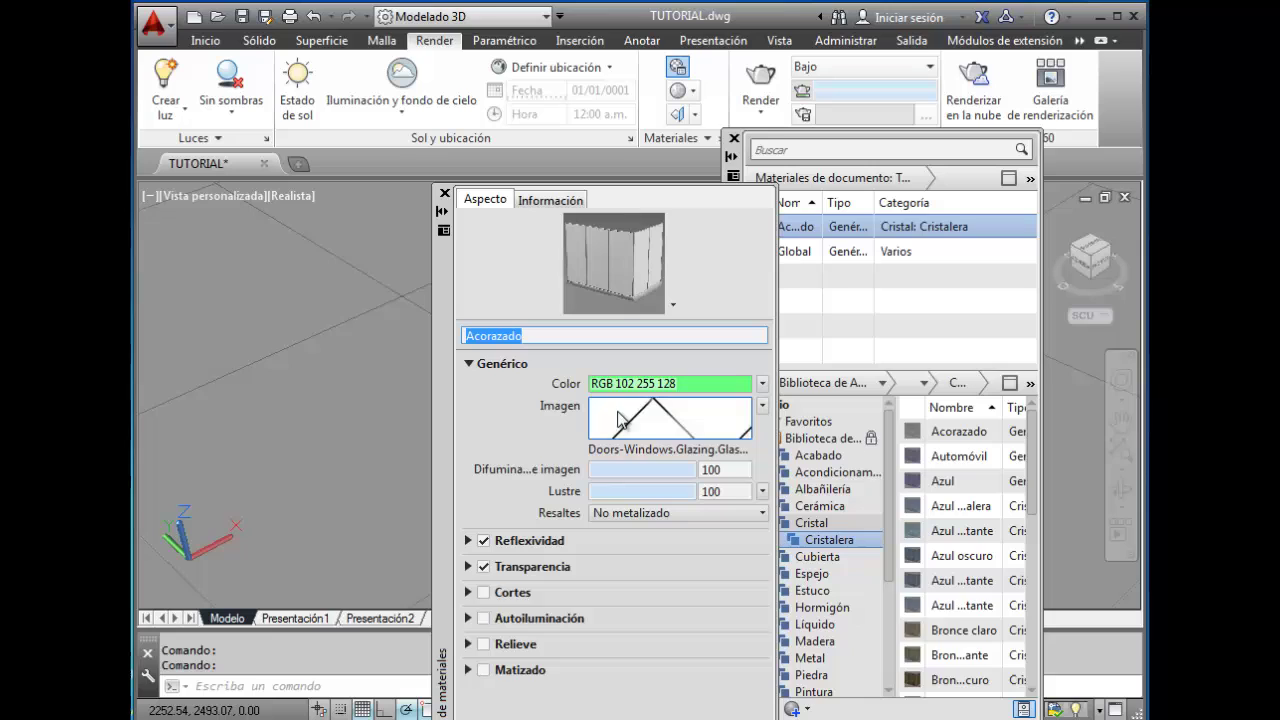
click(762, 406)
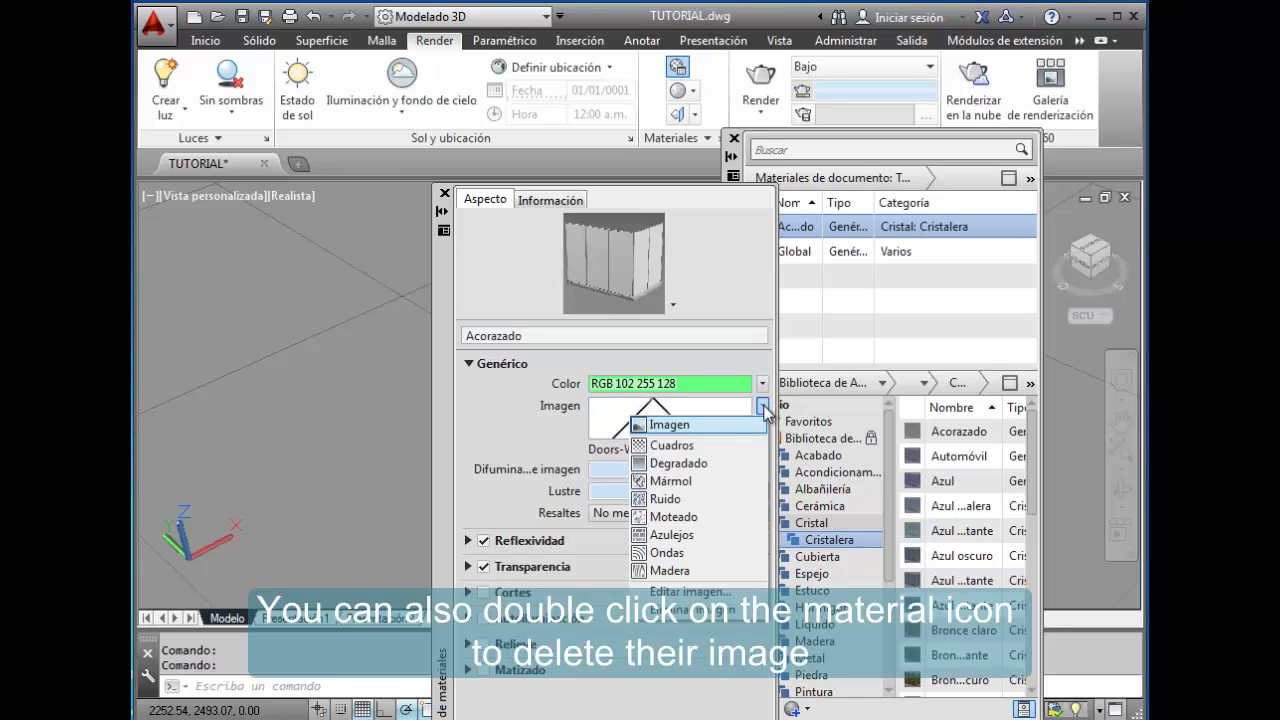
click(690, 609)
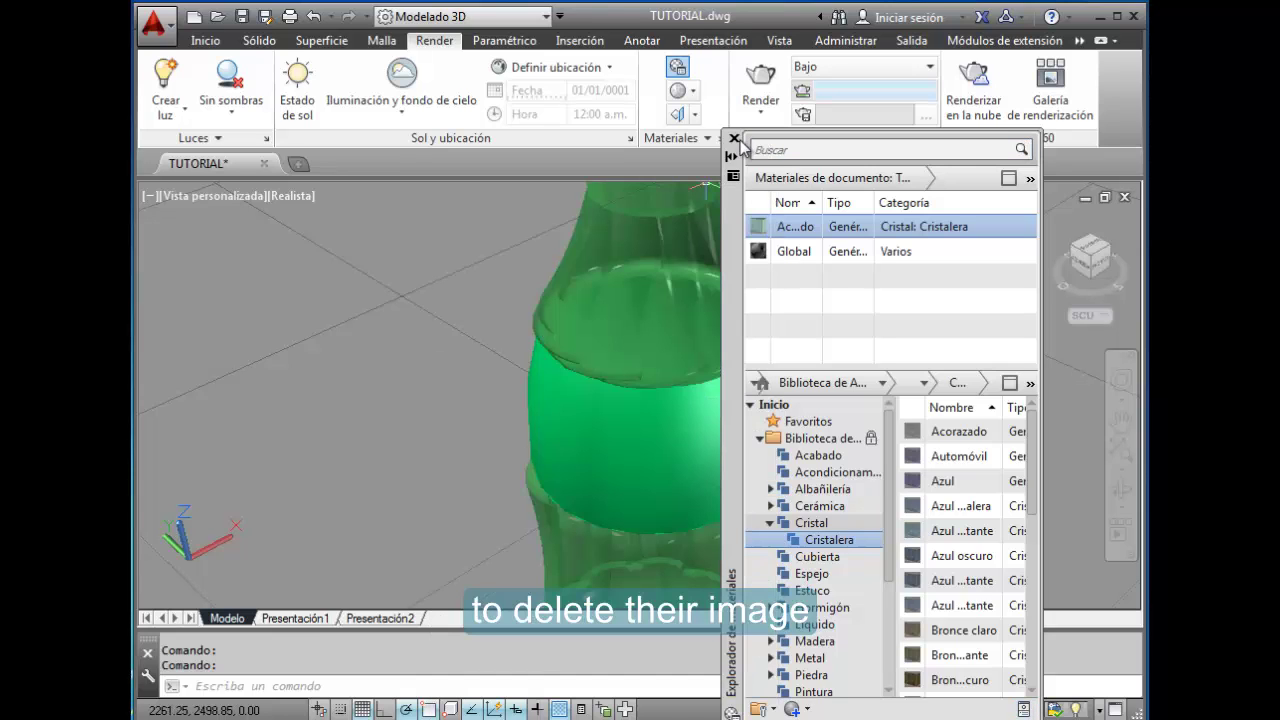
Set the Acorazado material's generic color to Color por objeto
double_click(759, 230)
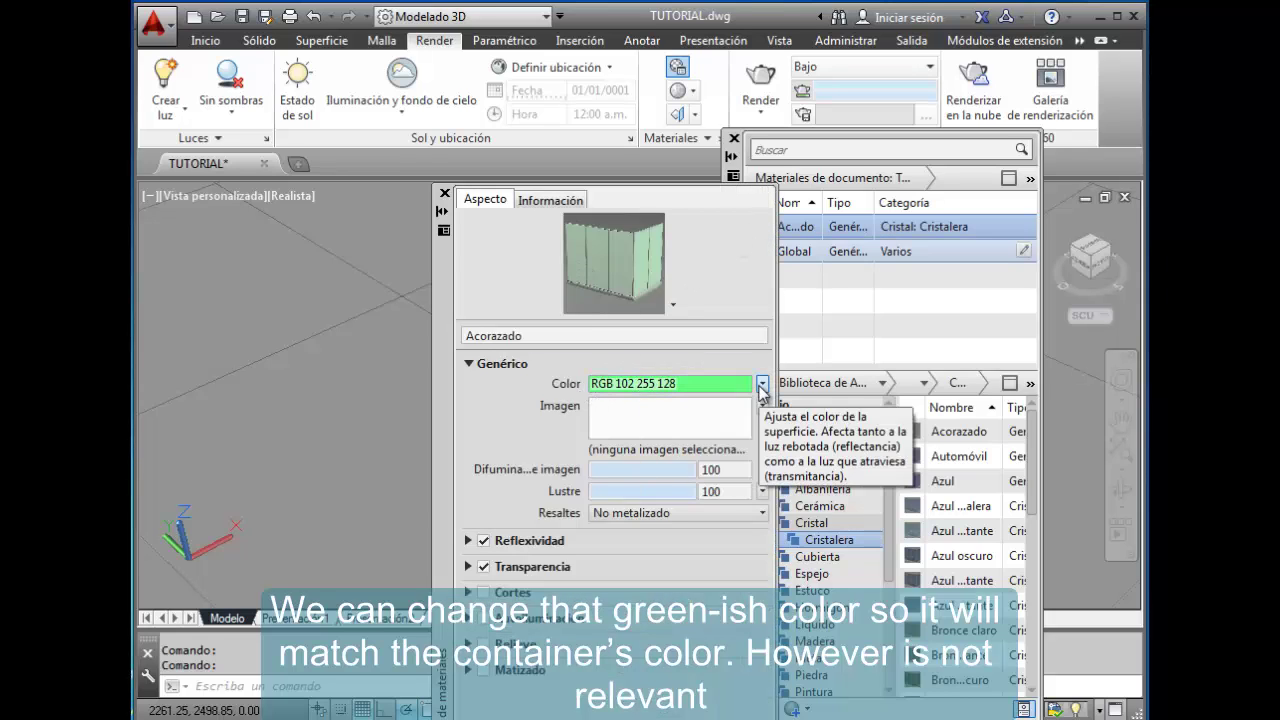
click(763, 385)
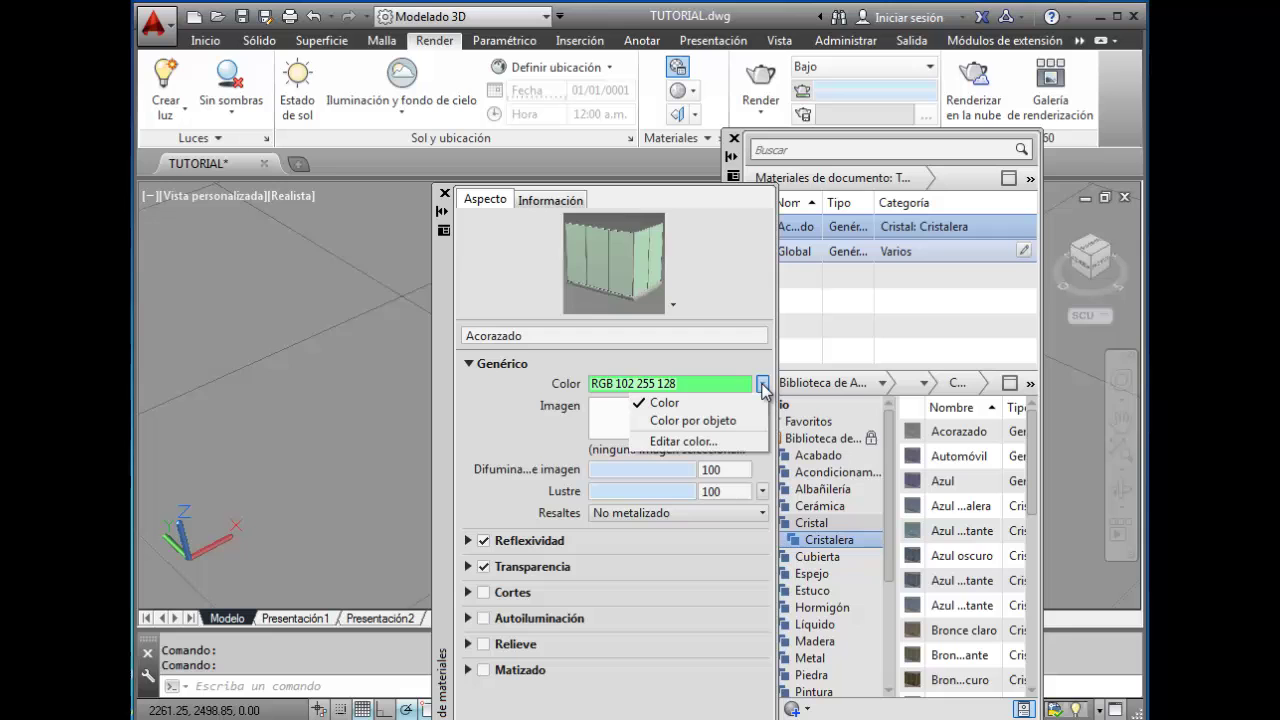
click(705, 420)
click(444, 190)
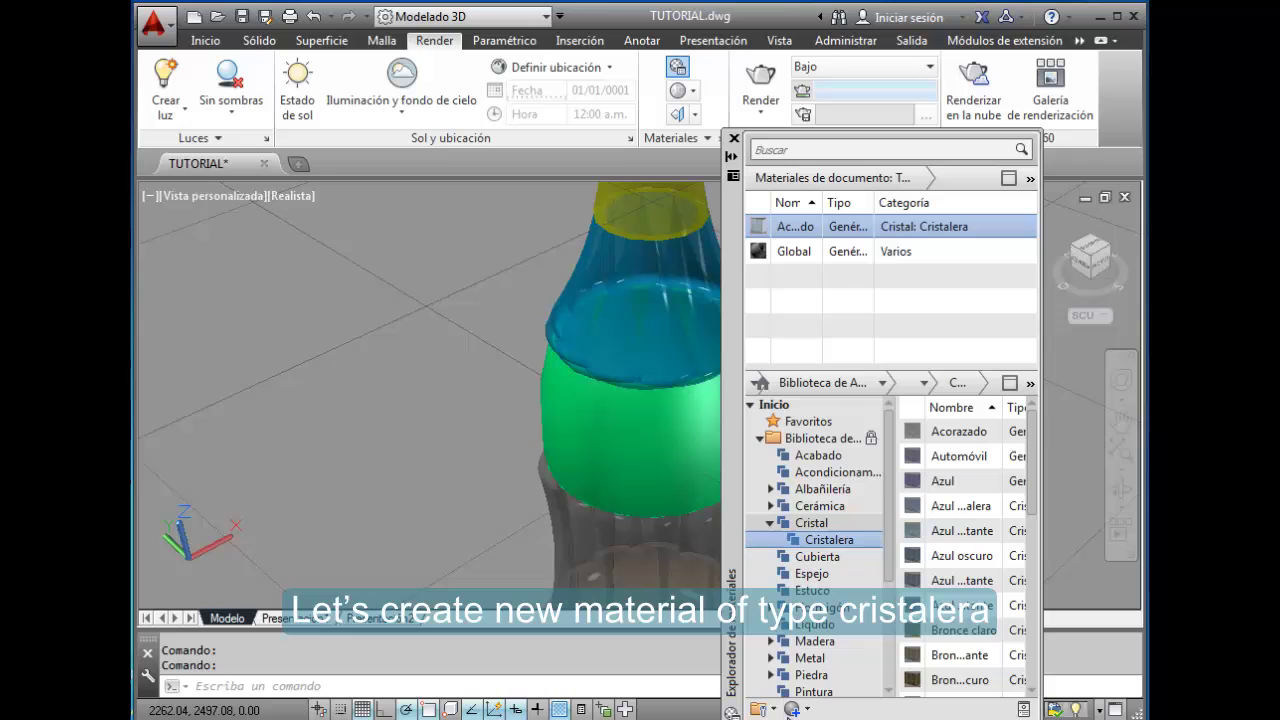
Create a new Cristalera material and set its color to Personalizado, ready for an image
click(805, 708)
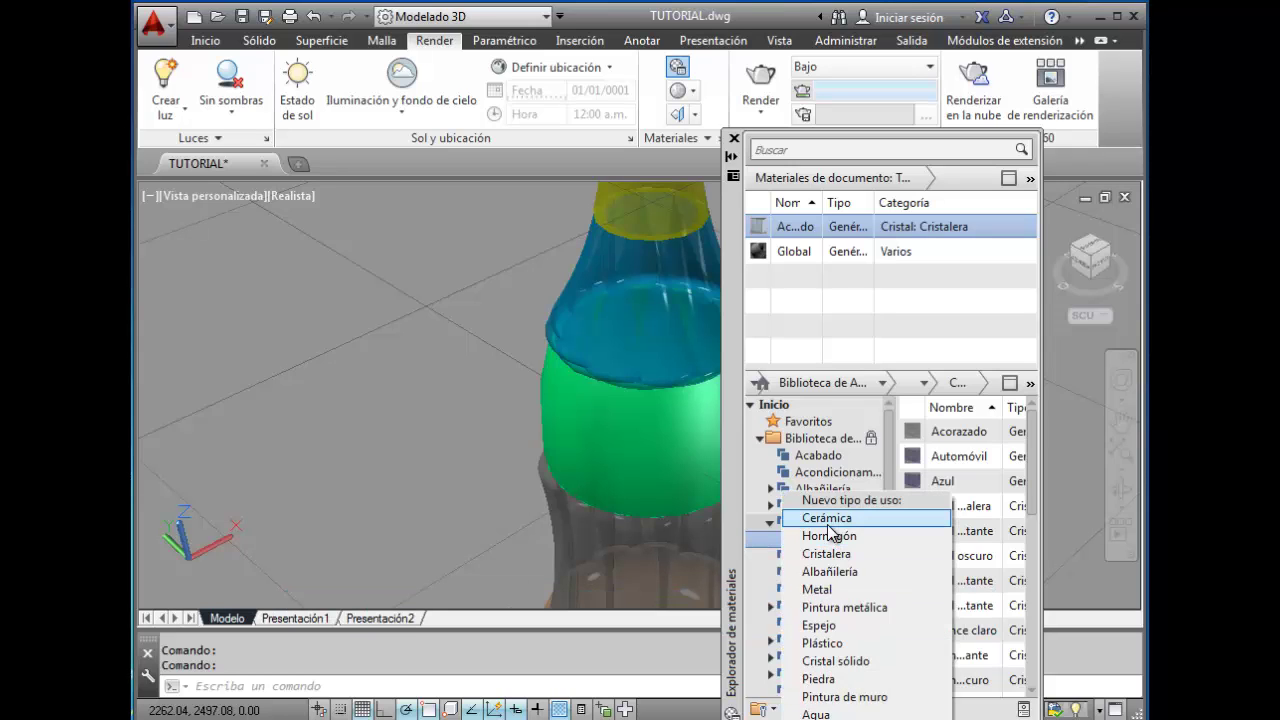
click(829, 555)
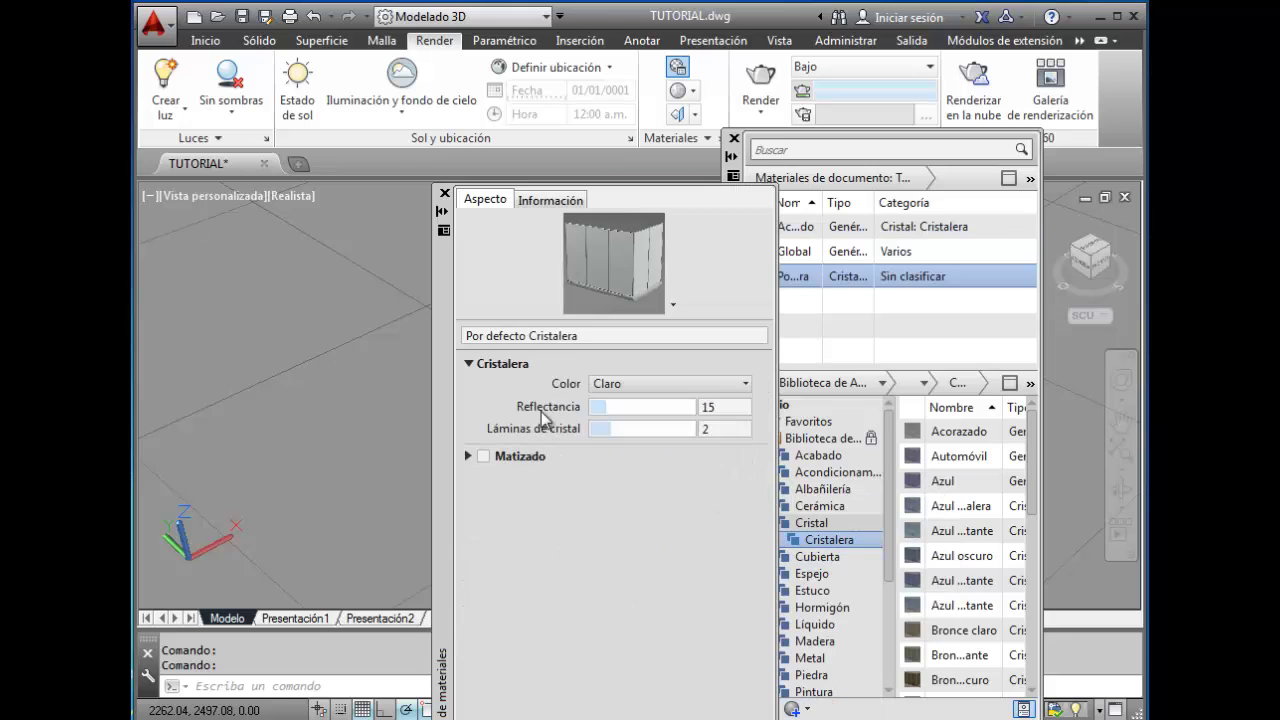
click(745, 384)
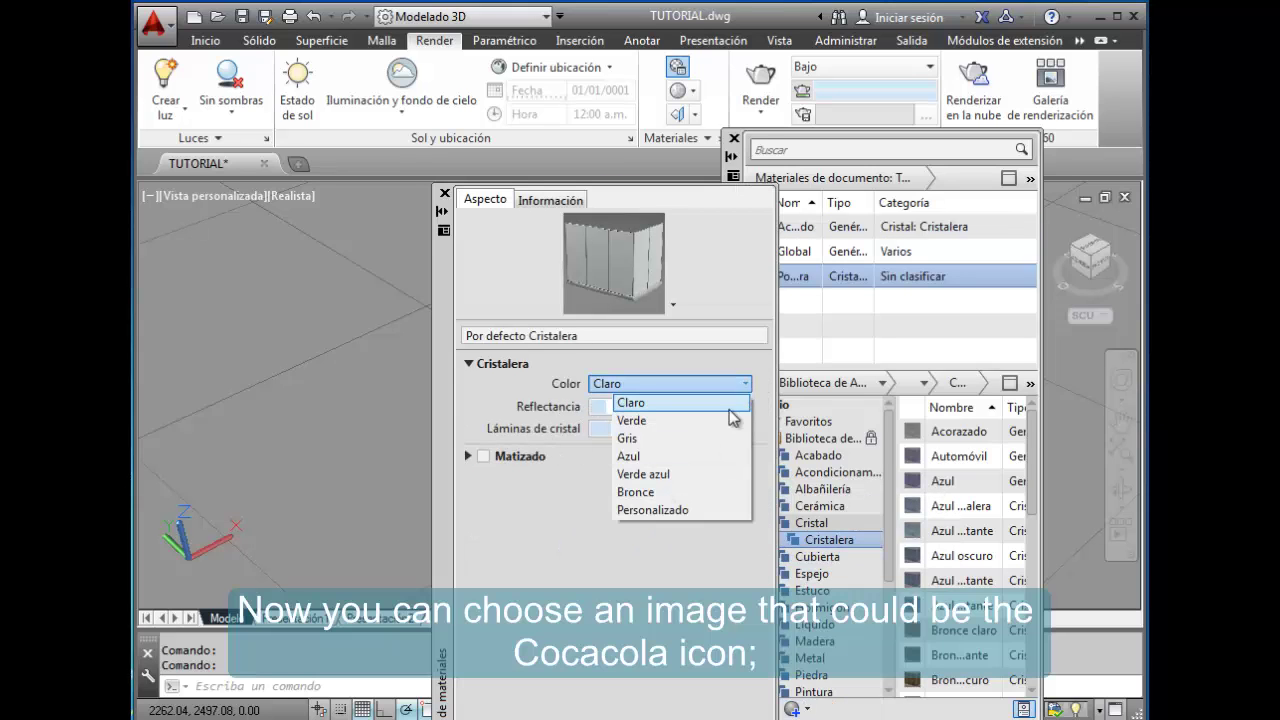
click(667, 510)
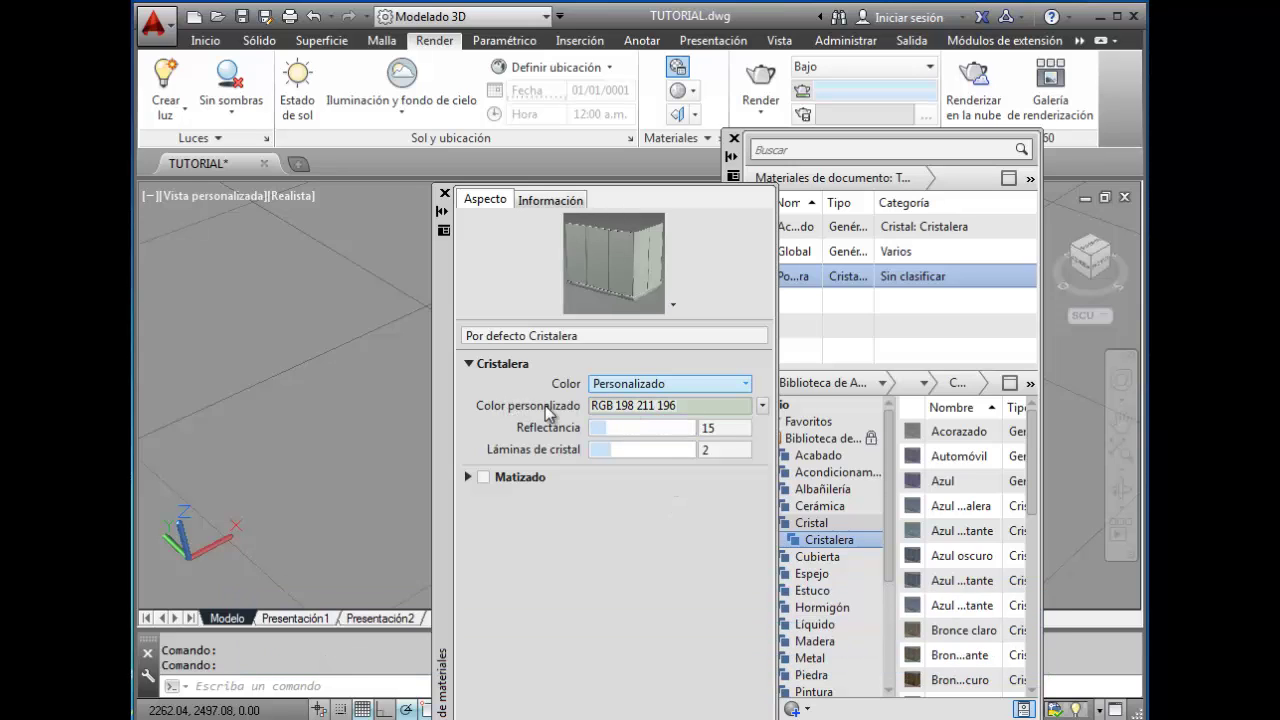
click(762, 407)
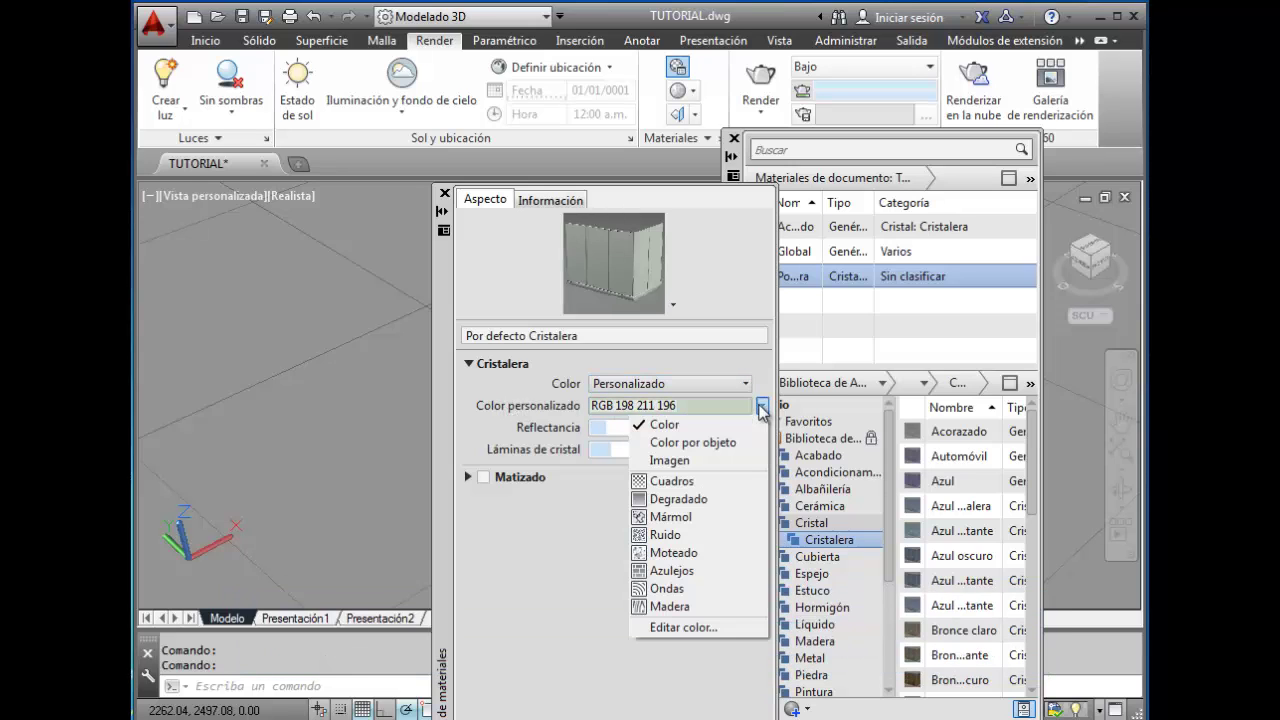
click(670, 460)
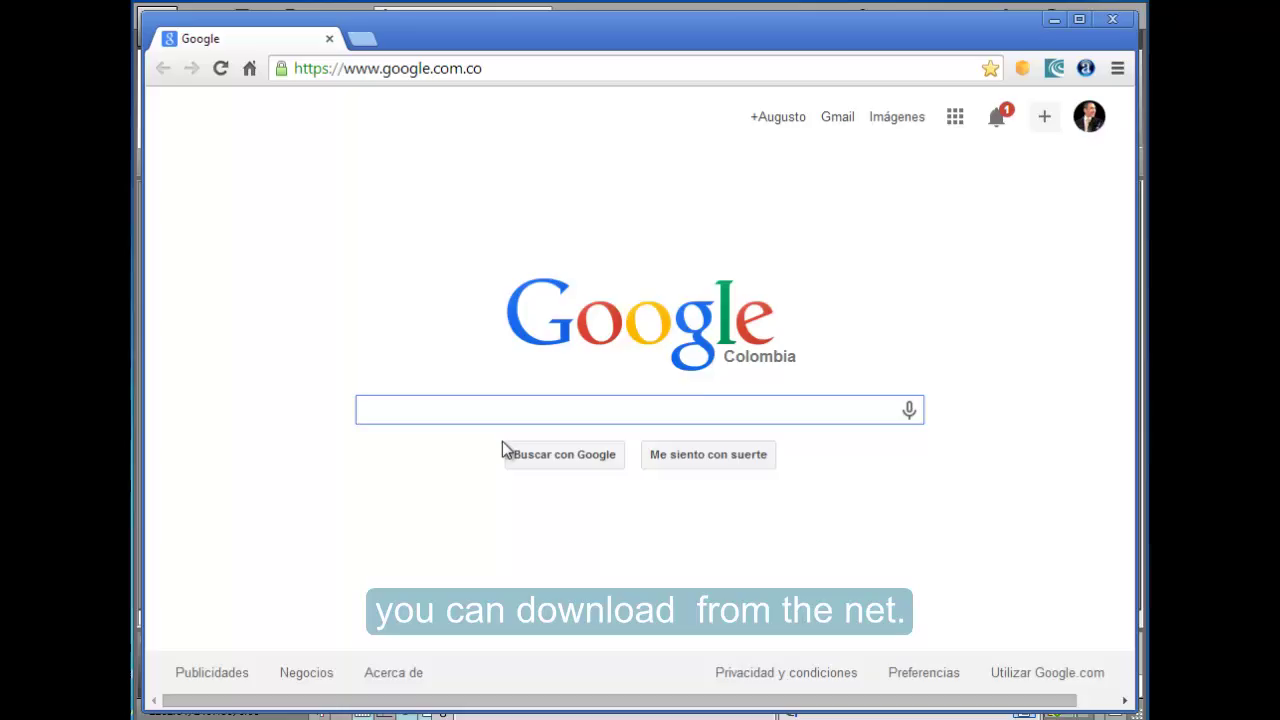
In the web browser, search Google Images for "logo de coca cola" and save the red logo picture with the white wave
text(logo de coca cola)
key(Return)
click(370, 175)
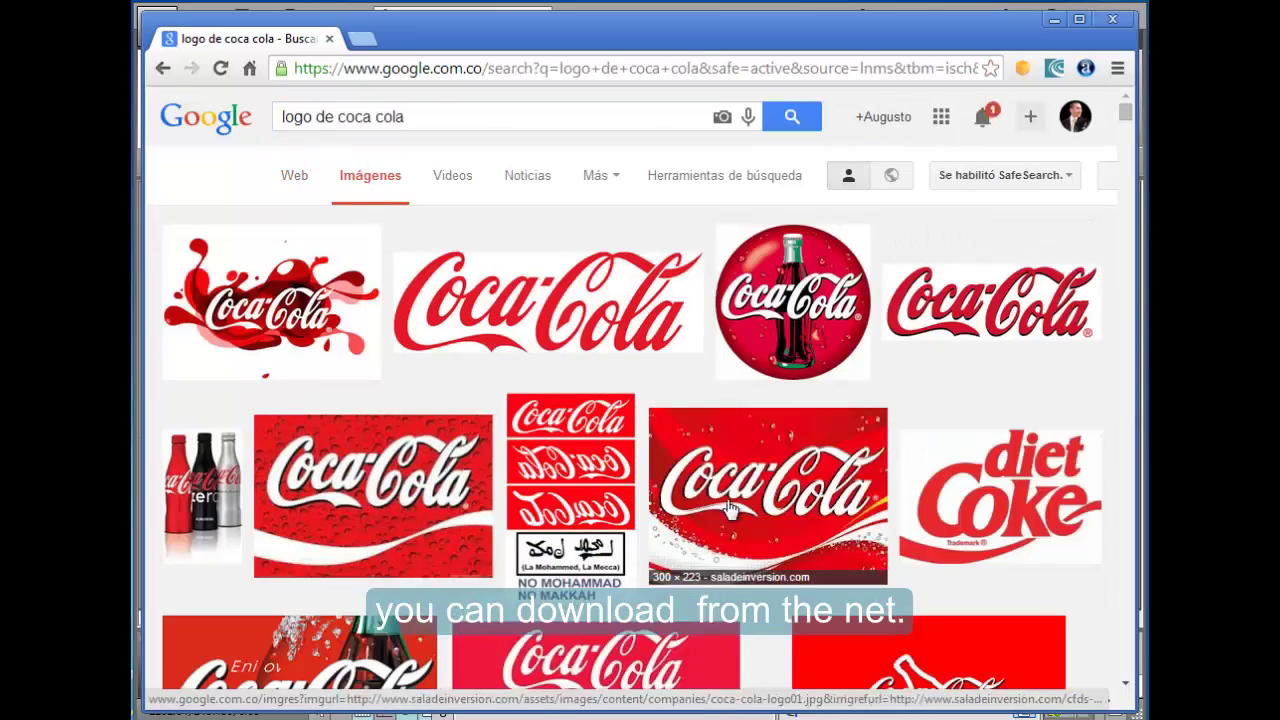
click(730, 510)
right_click(503, 460)
click(571, 297)
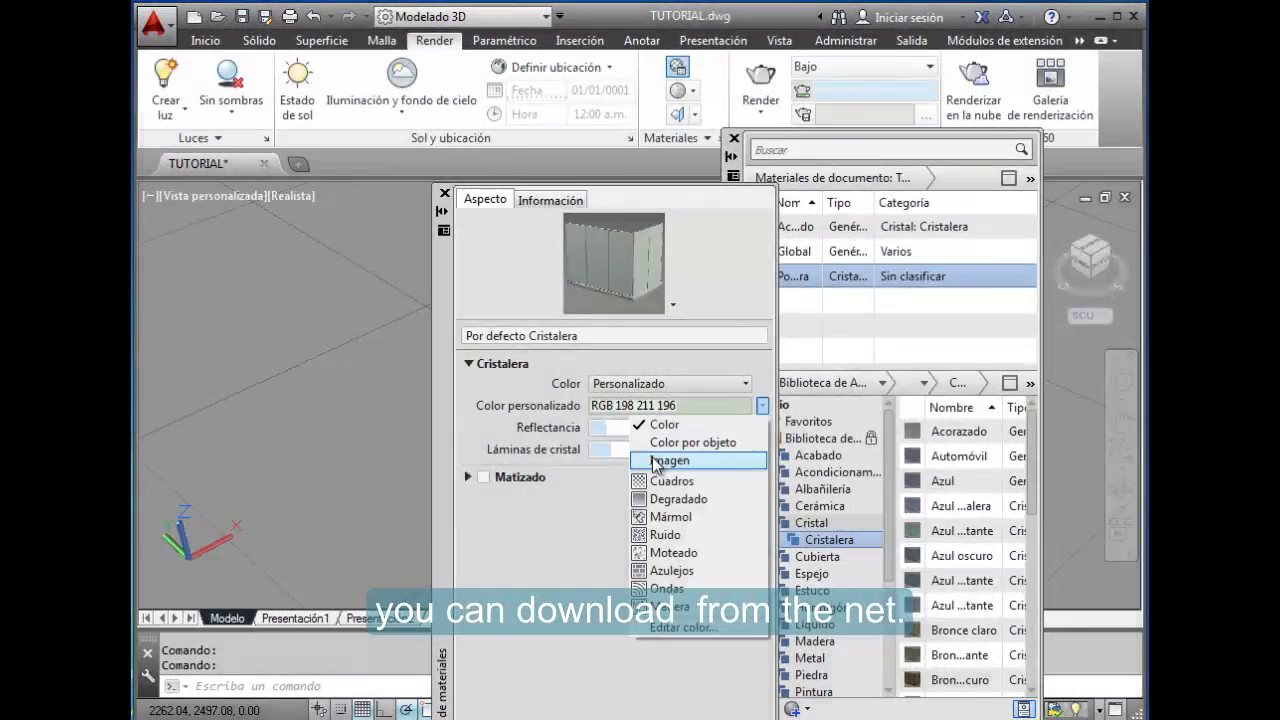
Assign the downloaded images.jpg logo as the custom color image of the Por defecto Cristalera material
click(656, 461)
click(466, 206)
click(945, 556)
mouse_move(672, 417)
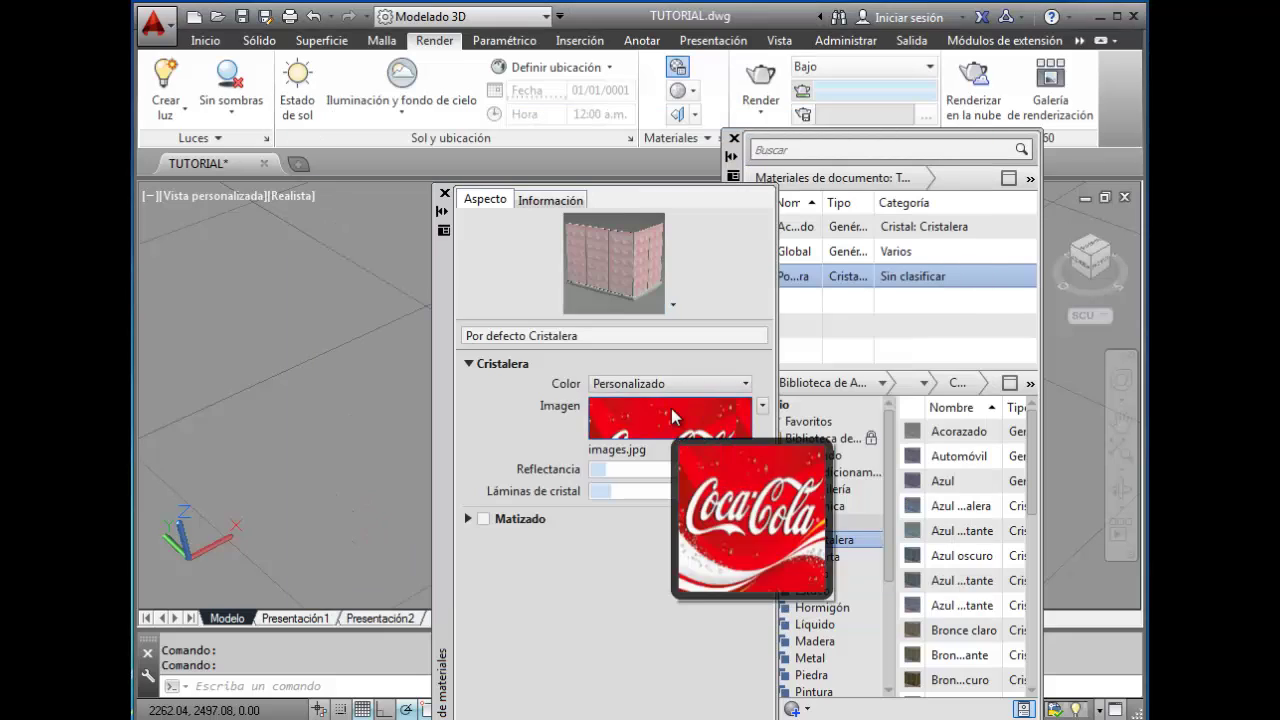
click(443, 195)
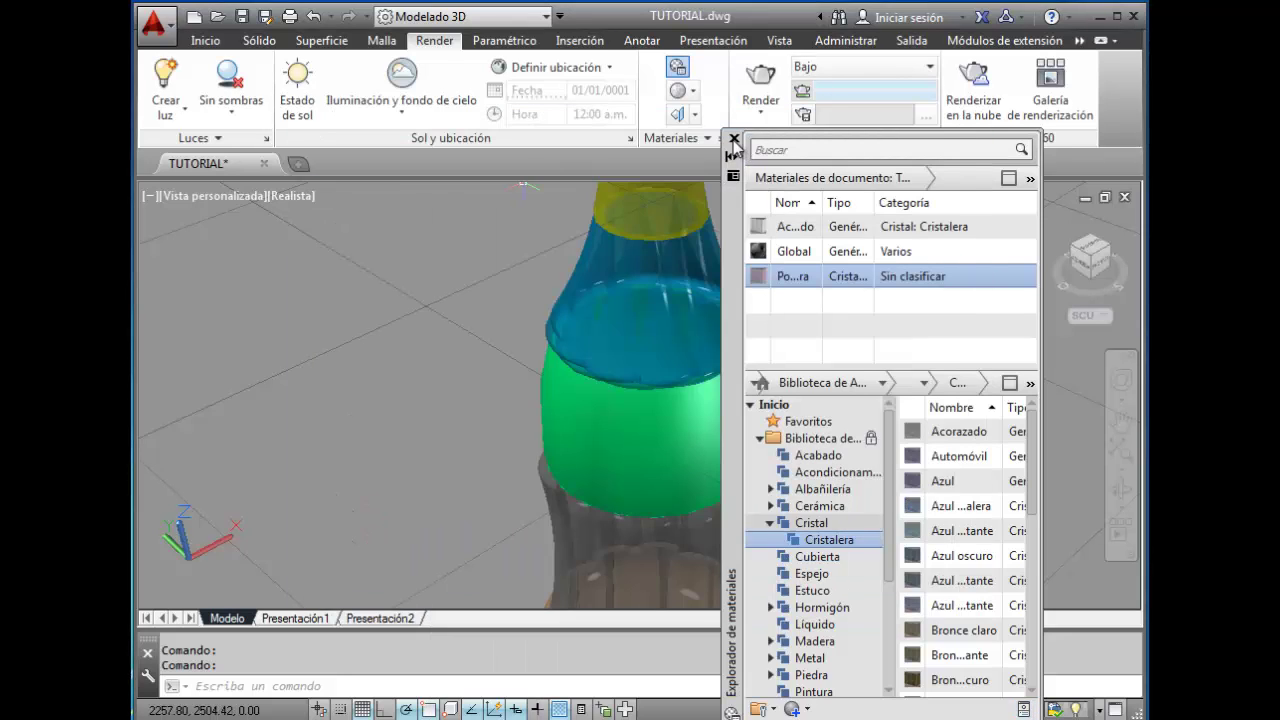
click(734, 139)
Attach the Por defecto Cristalera material by layer to Capa4
click(691, 139)
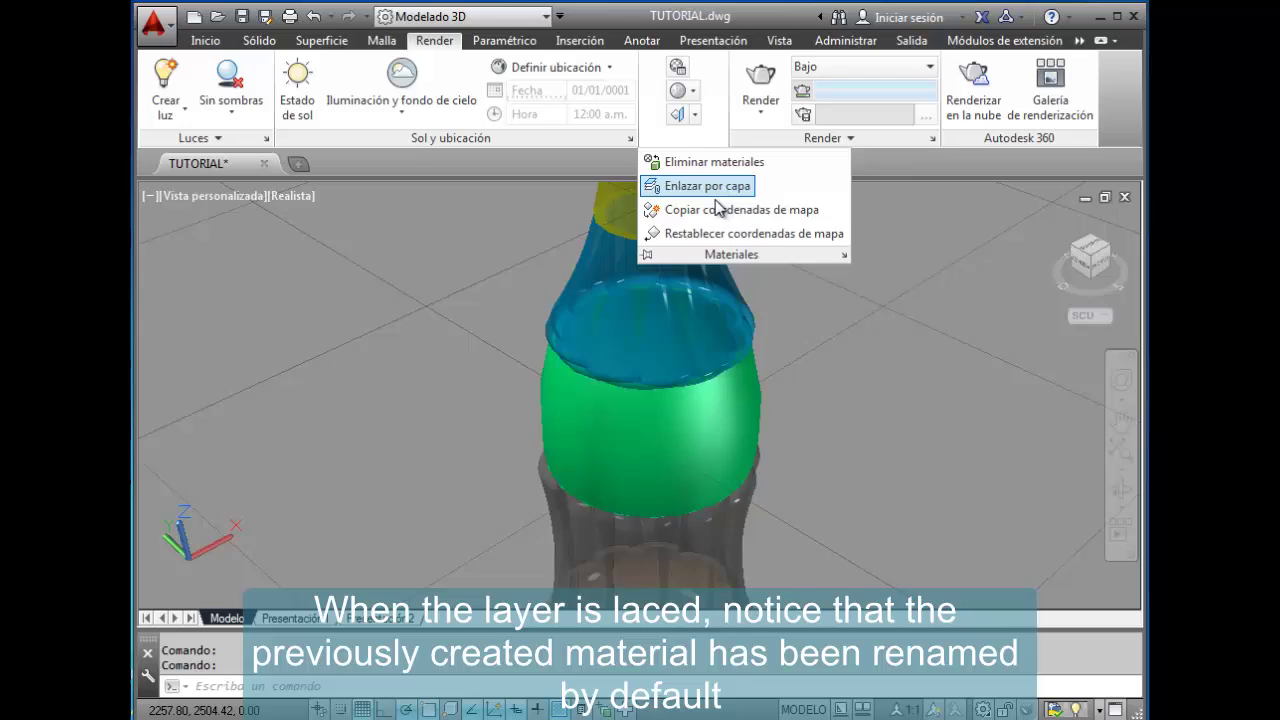
click(708, 186)
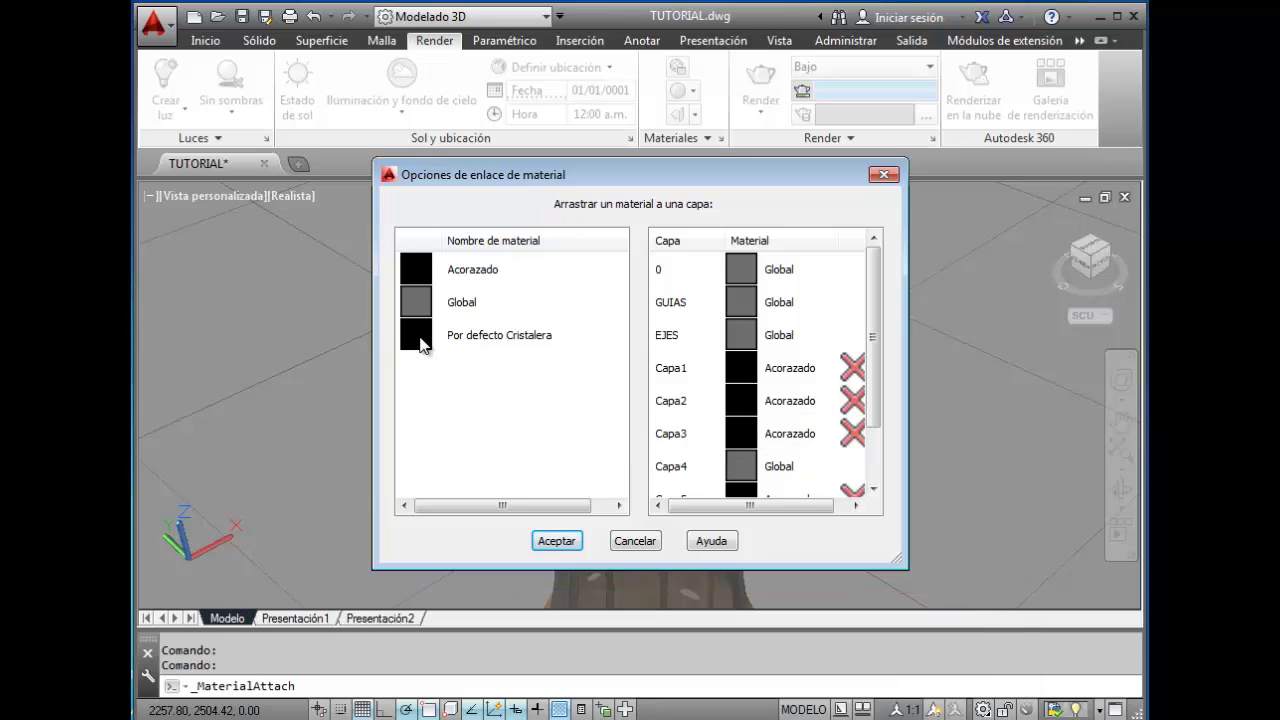
drag(421, 343, 735, 478)
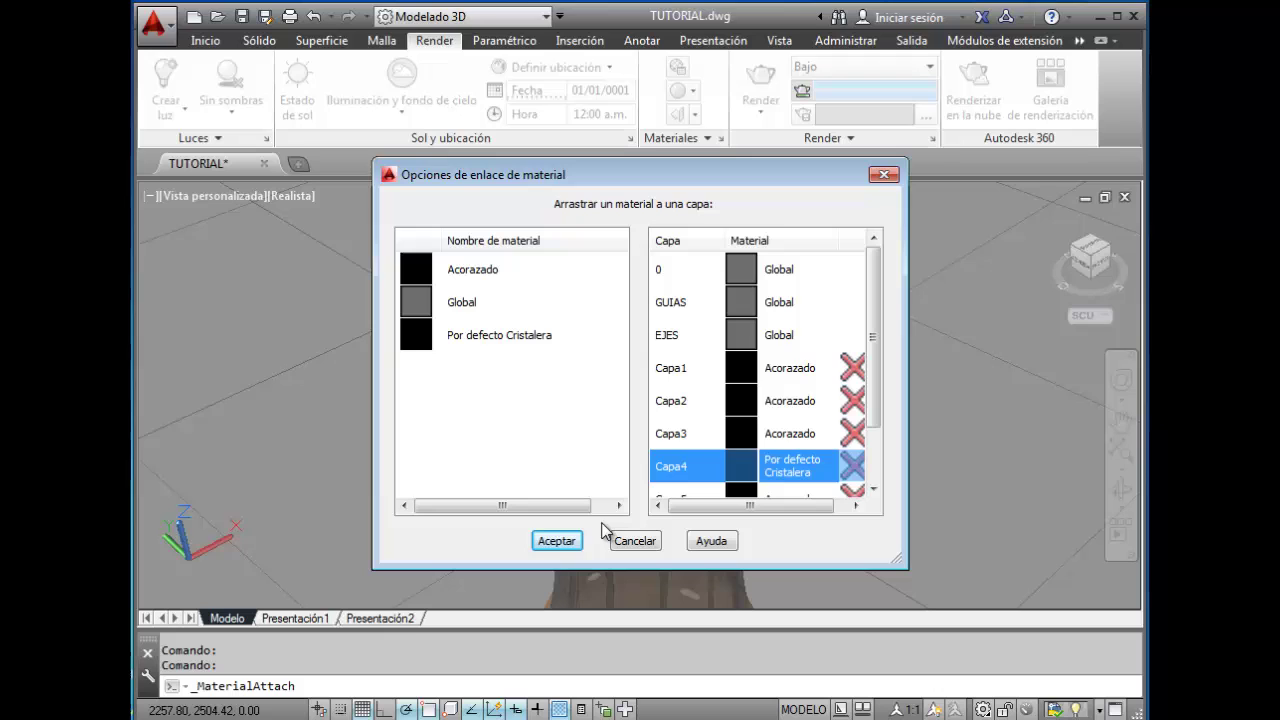
click(556, 540)
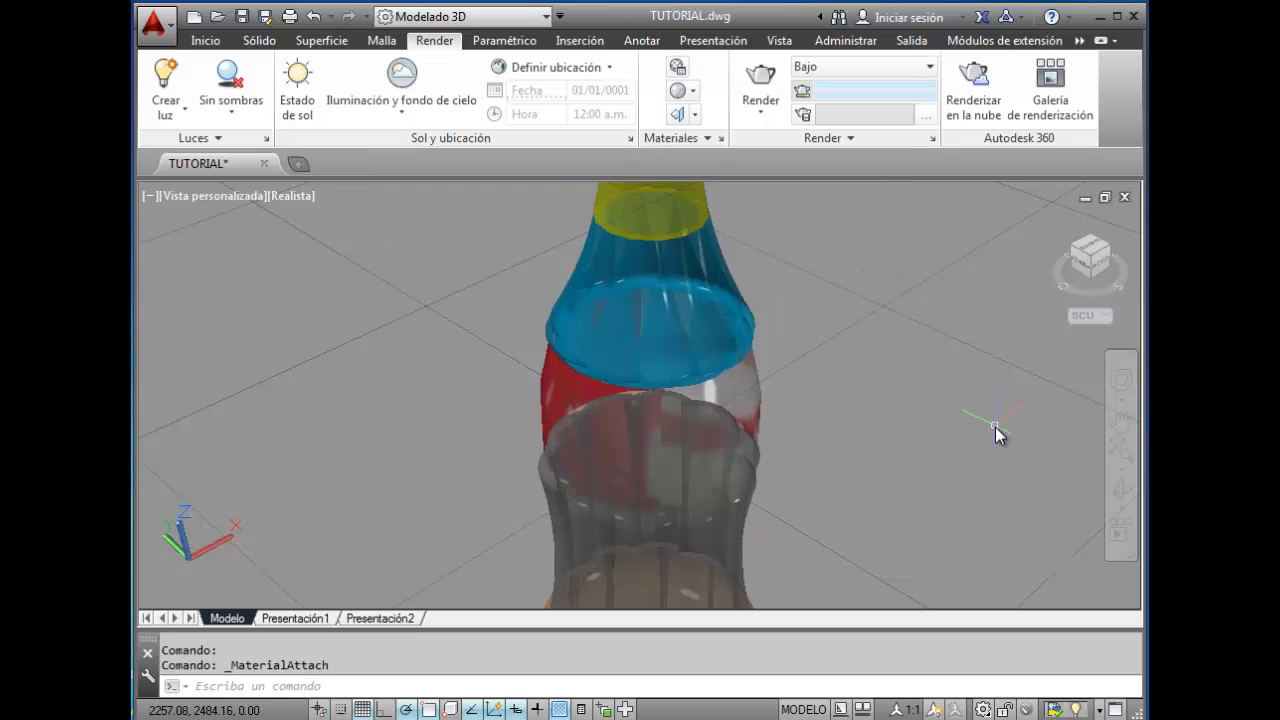
In the Por defecto Cristalera material, set the logo image's sample size to 5,00, reflectance to 0 and glass sheets to 3
click(1121, 488)
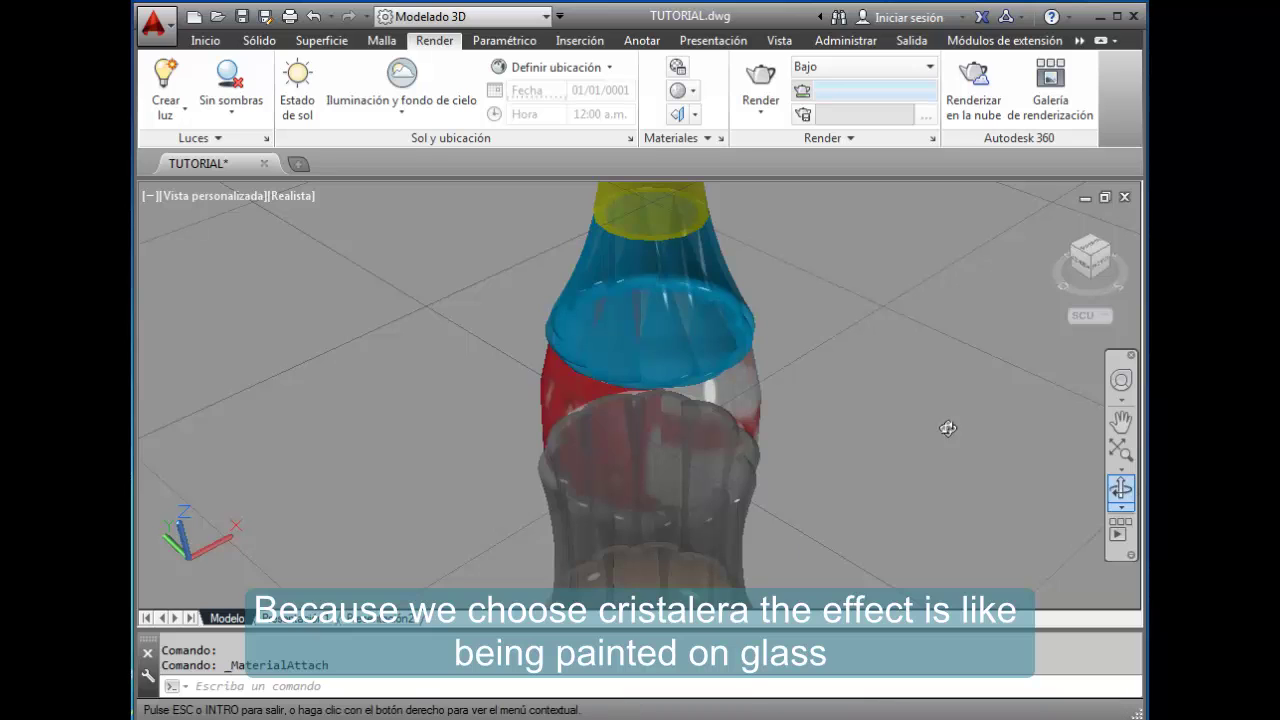
drag(894, 403, 843, 423)
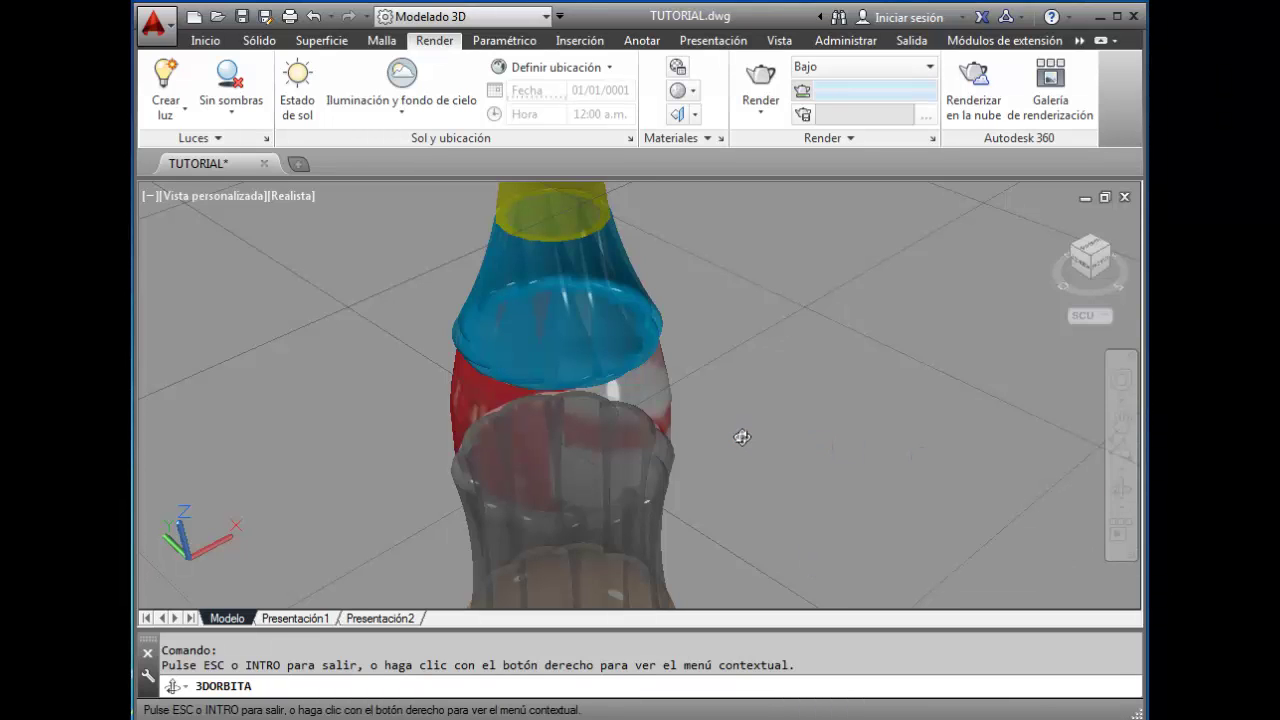
drag(721, 437, 309, 391)
key(Escape)
click(678, 67)
click(707, 138)
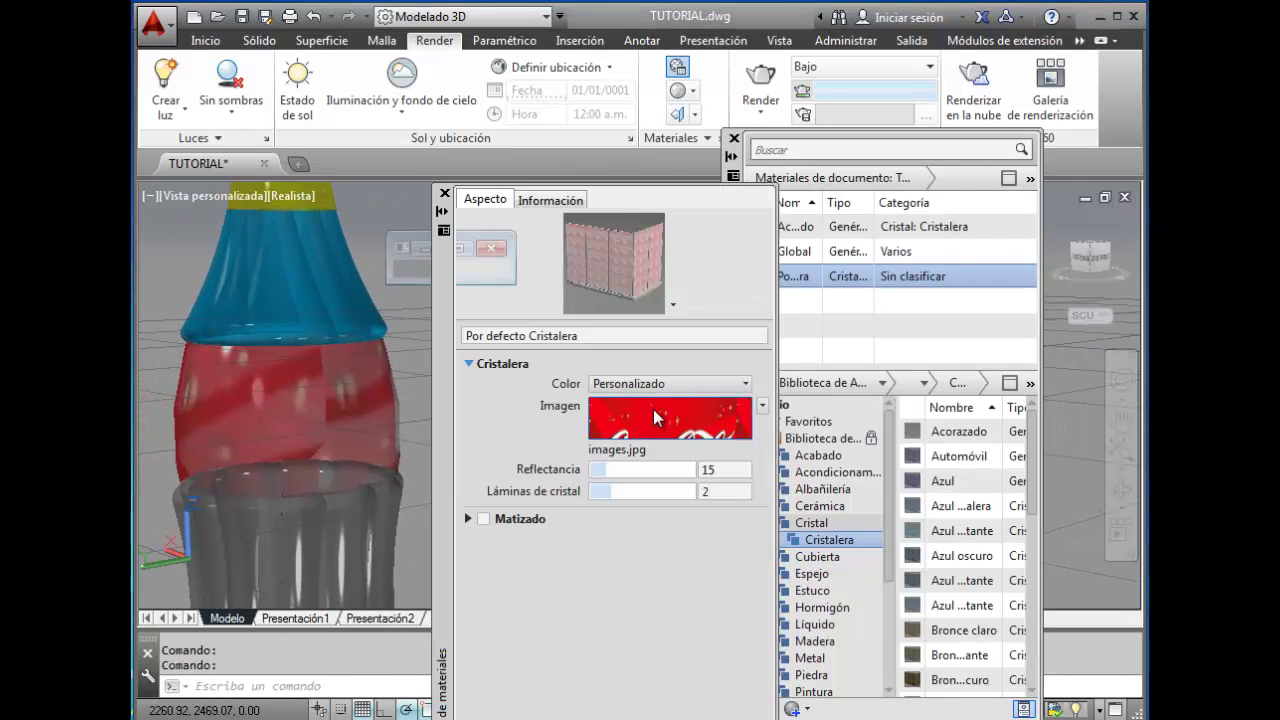
click(658, 418)
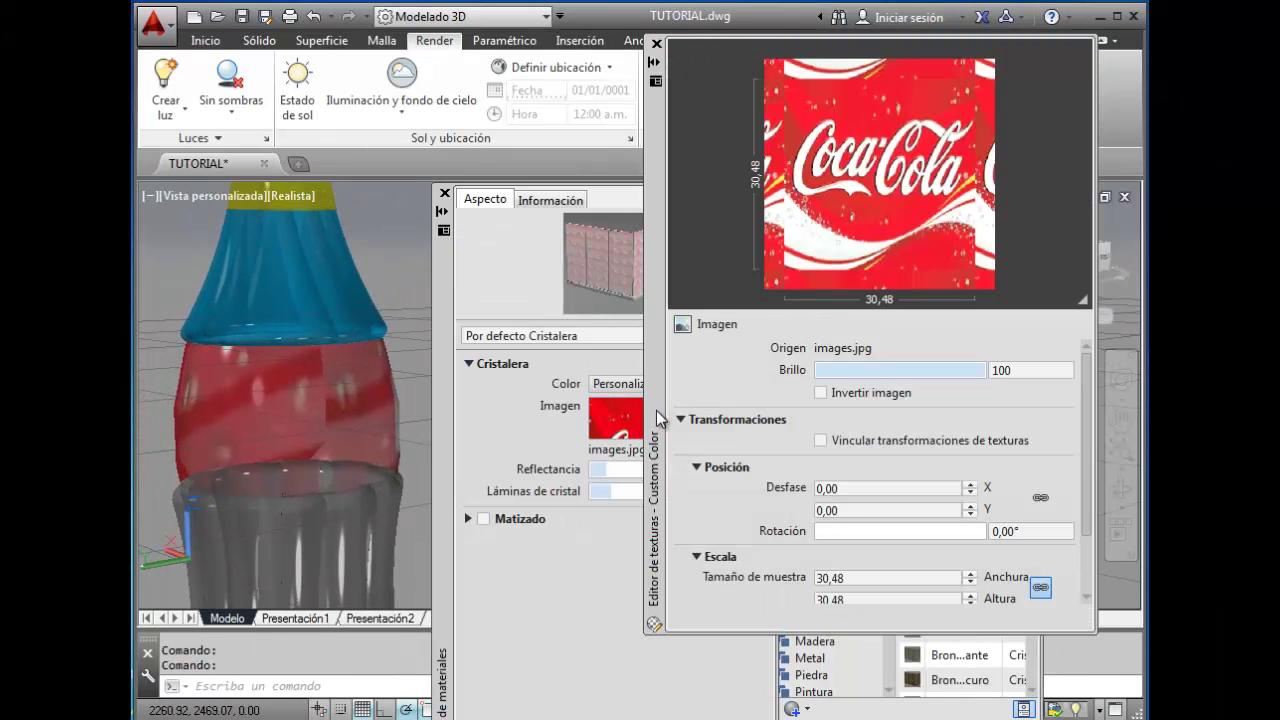
click(833, 578)
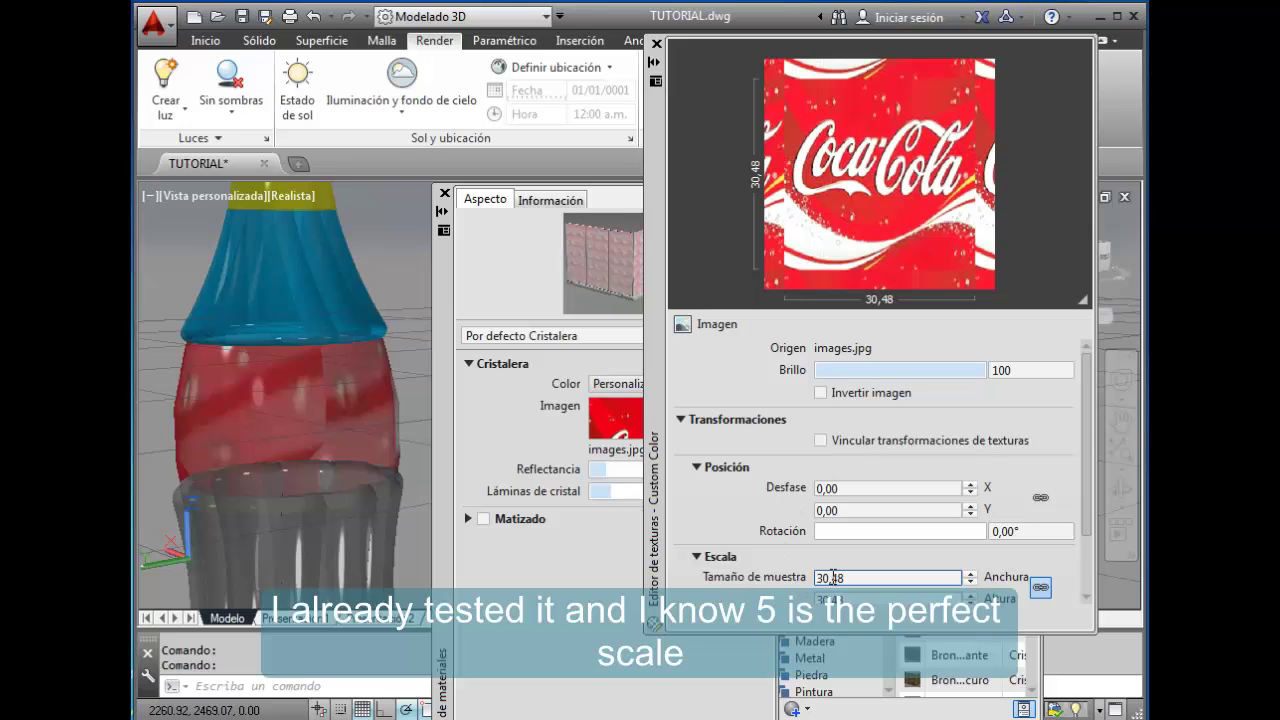
drag(851, 576, 813, 577)
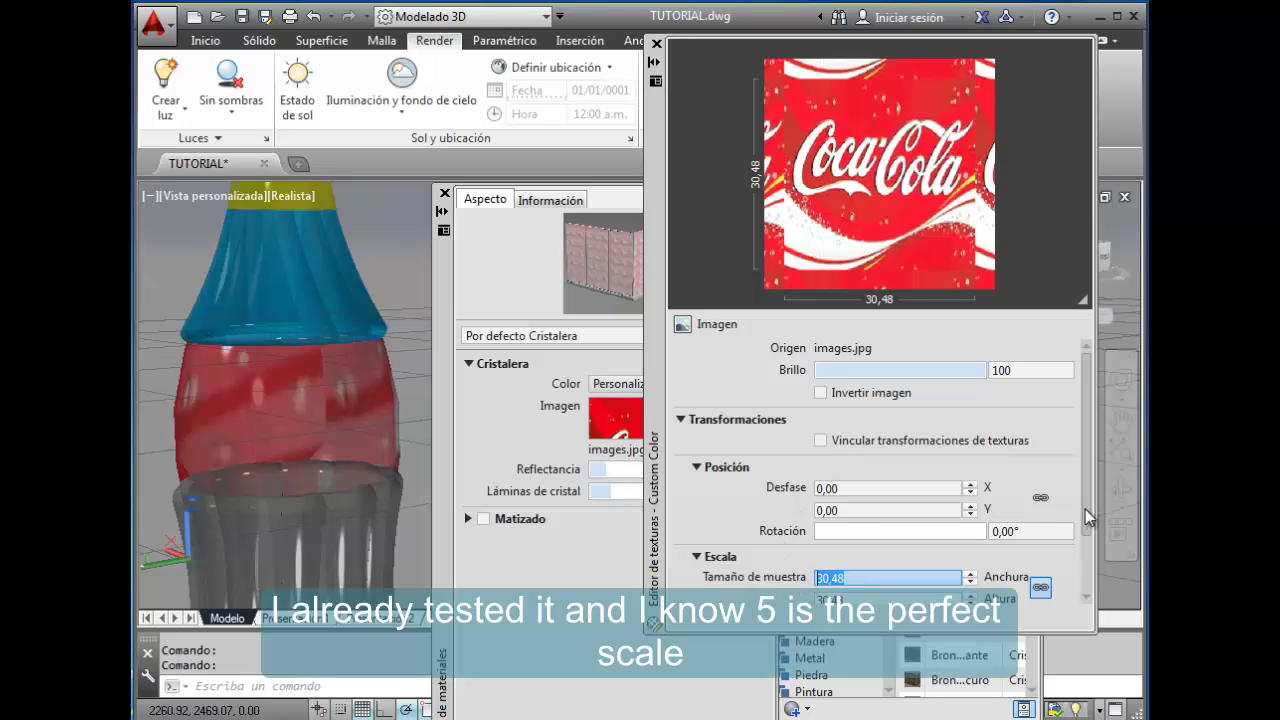
scroll(1088, 516, down, 2)
text(5)
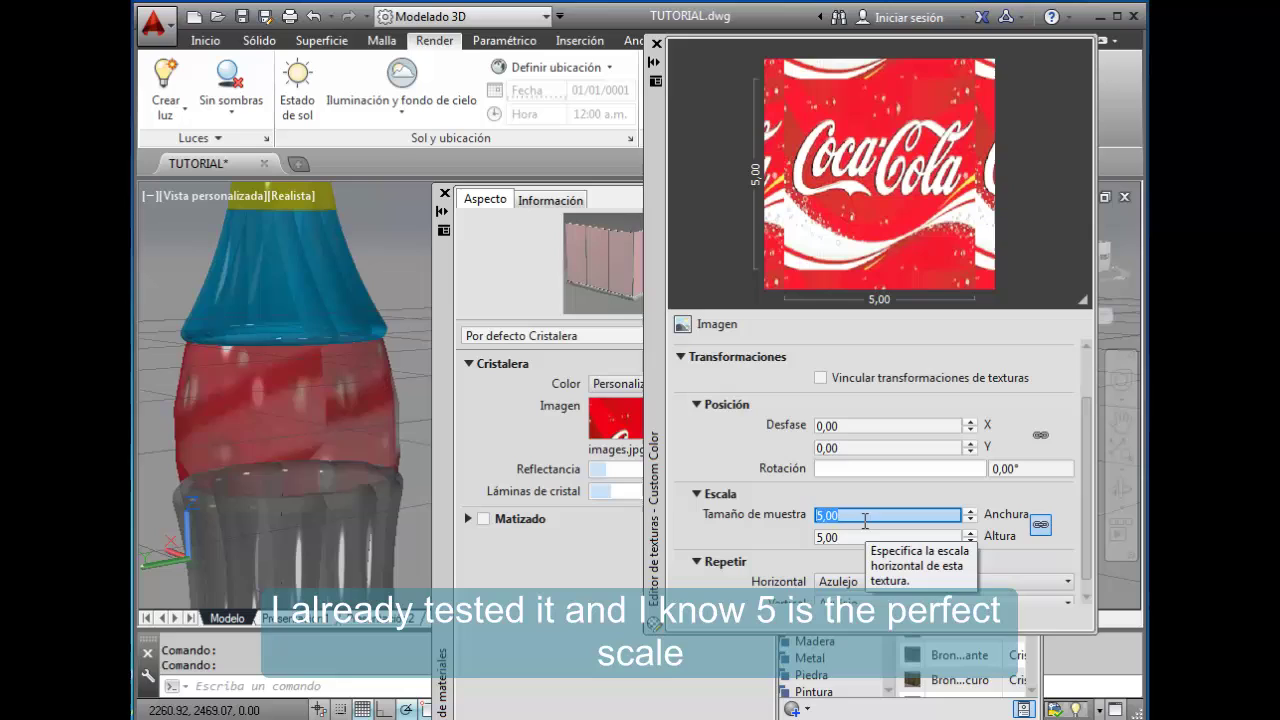
key(Return)
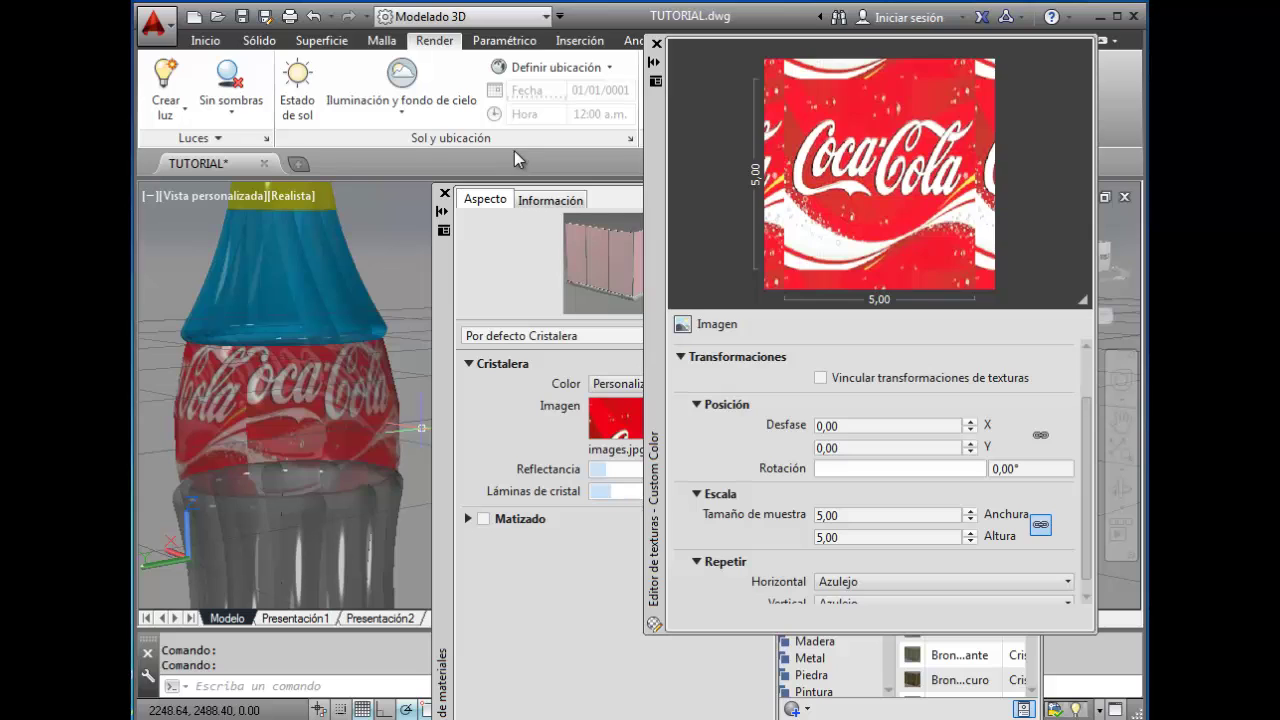
click(656, 45)
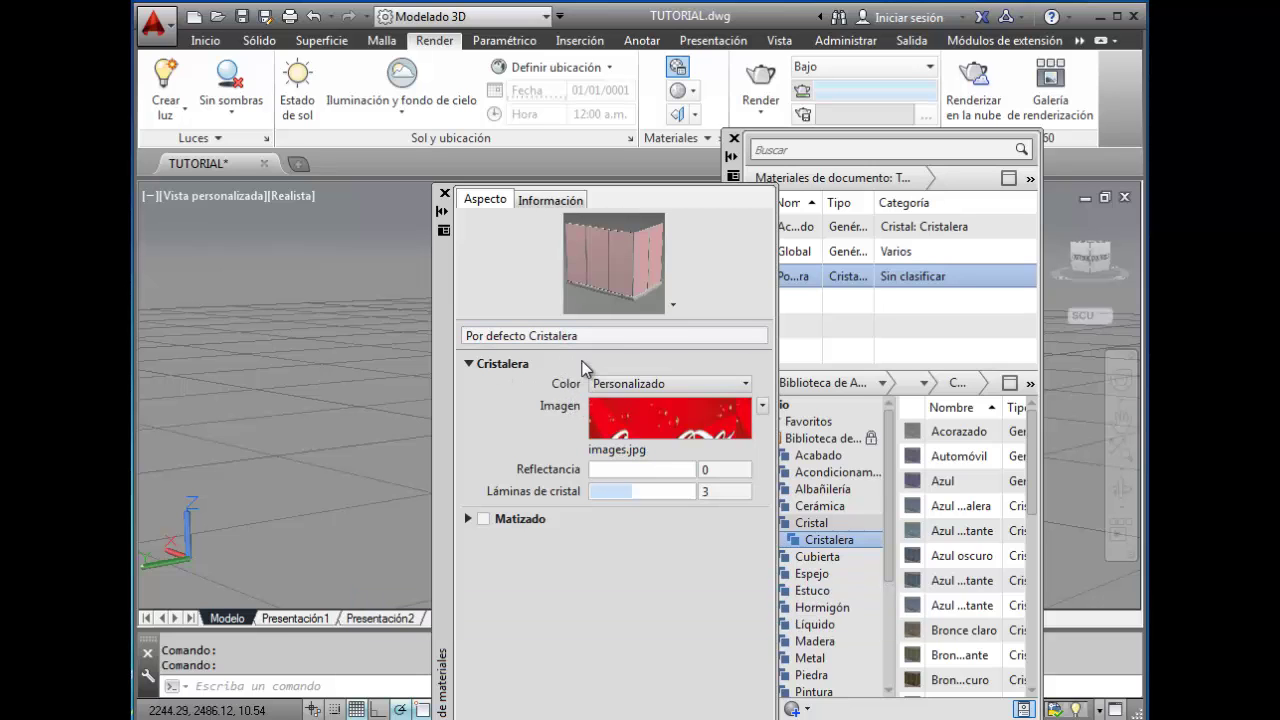
Delete the Por defecto Cristalera material from the document, even though it is in use
click(445, 193)
right_click(800, 287)
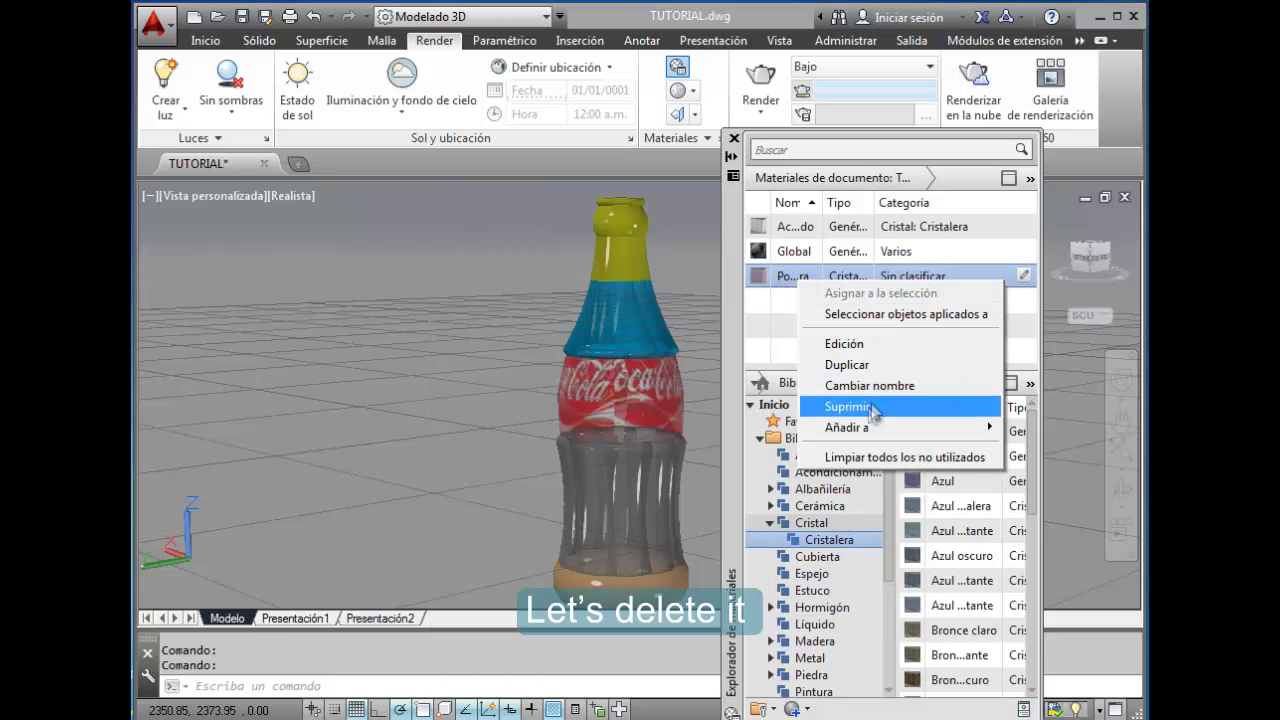
click(968, 406)
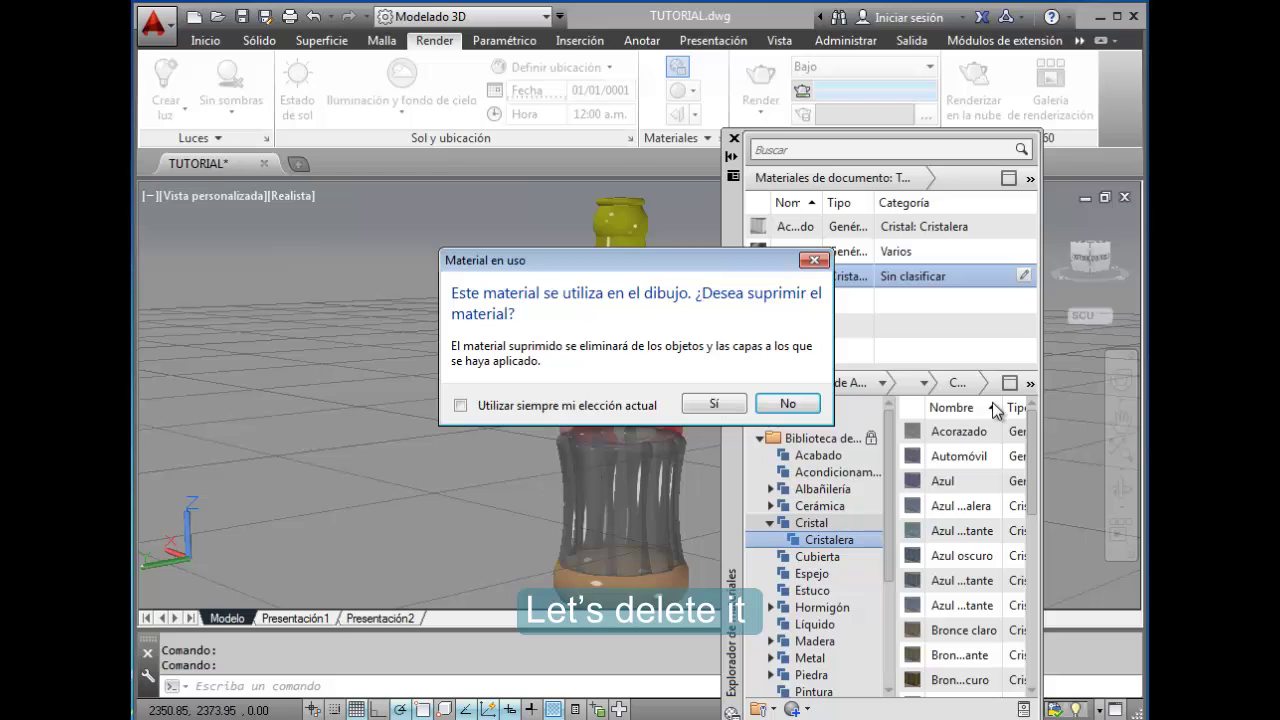
click(714, 403)
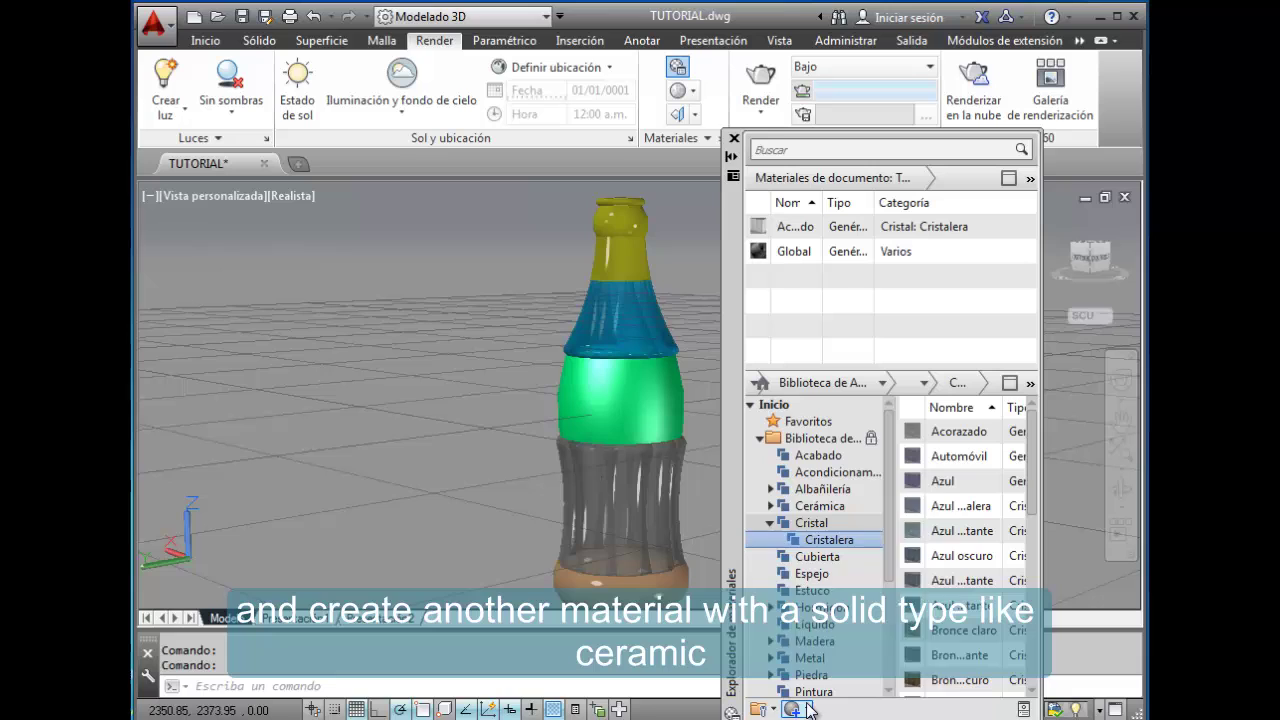
Create a new Cerámica material in the document
click(768, 708)
click(826, 518)
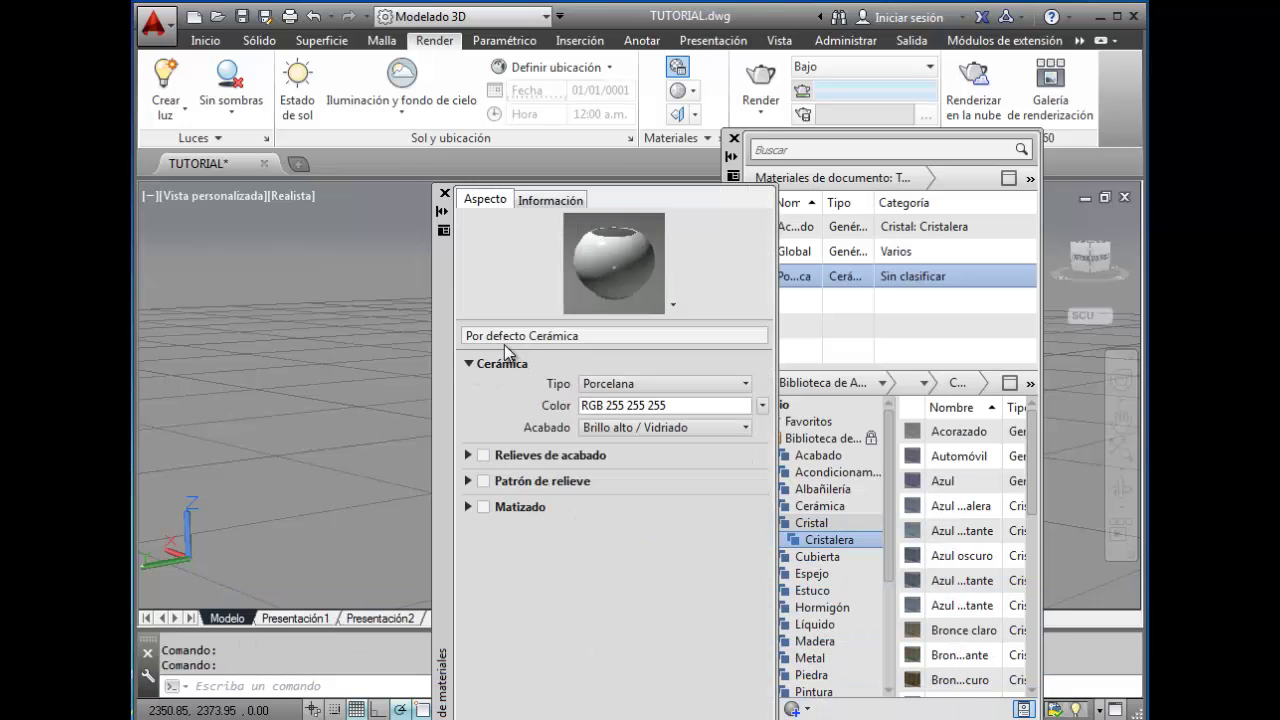
Rename the new ceramic material as Logo
drag(463, 336, 497, 341)
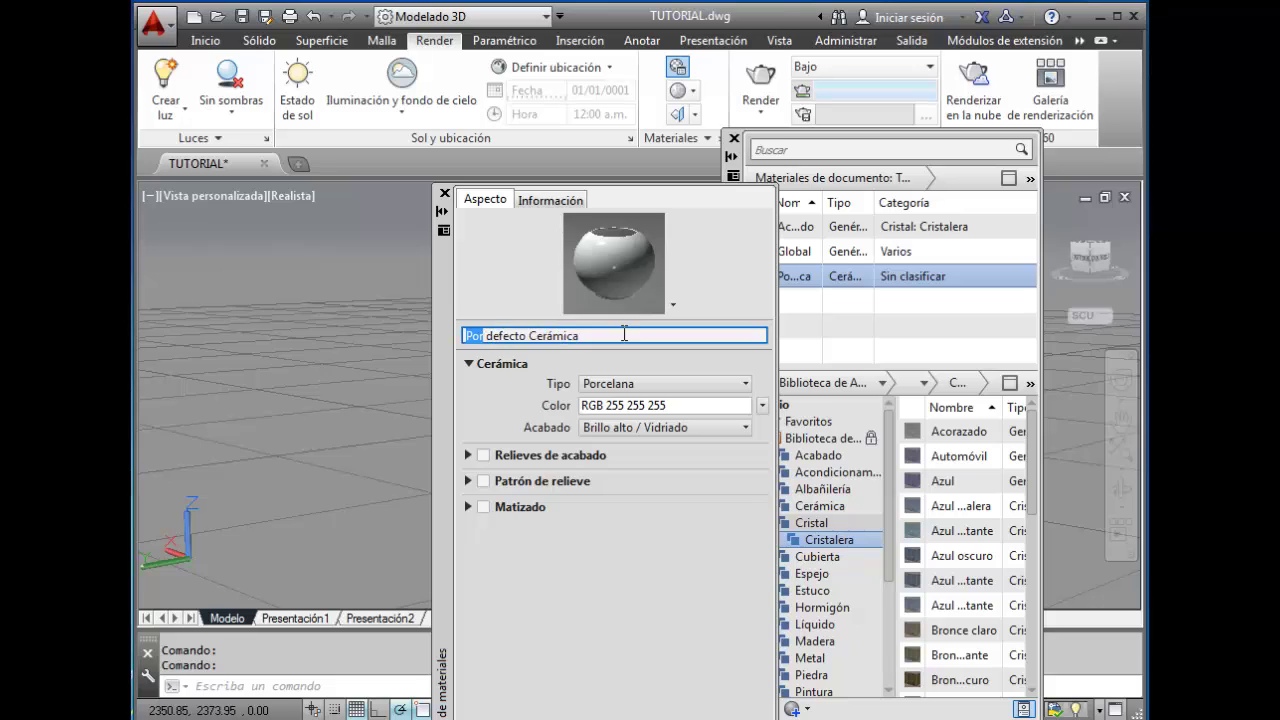
drag(624, 335, 452, 336)
text(Logo)
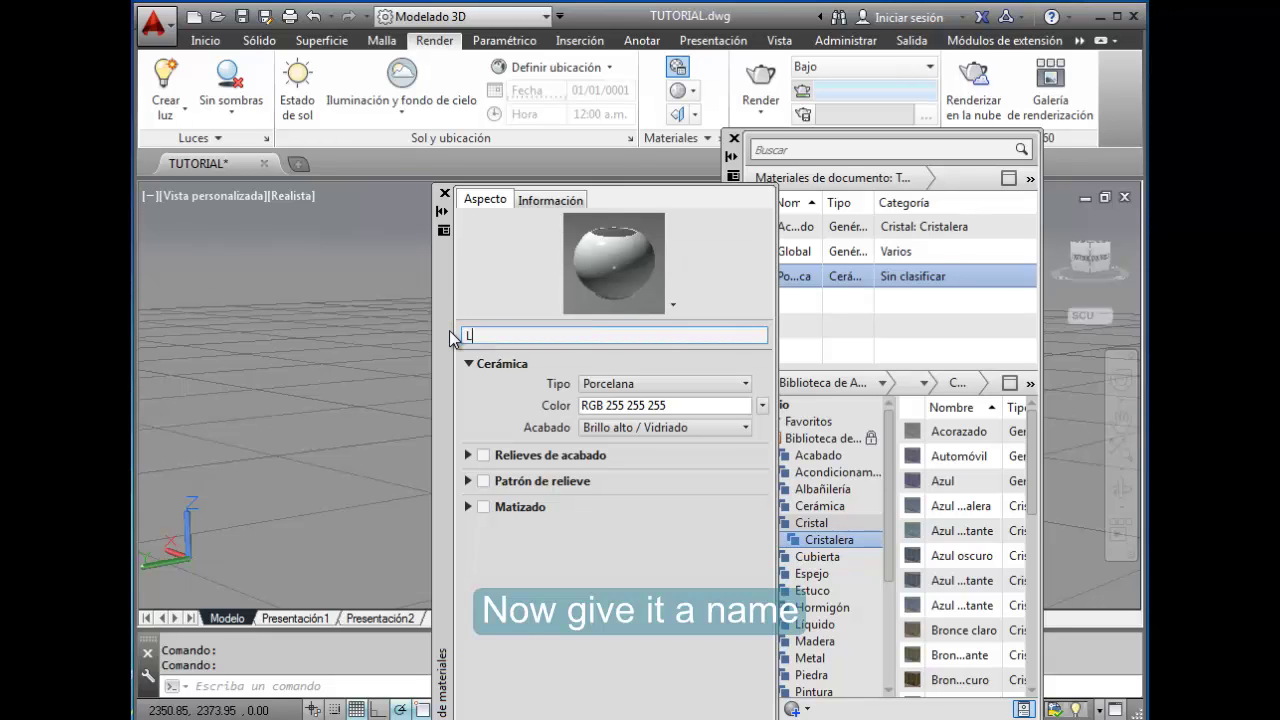
Set the Logo material's type to Cerámica and its preview to Mental Ray production quality
click(744, 384)
click(690, 401)
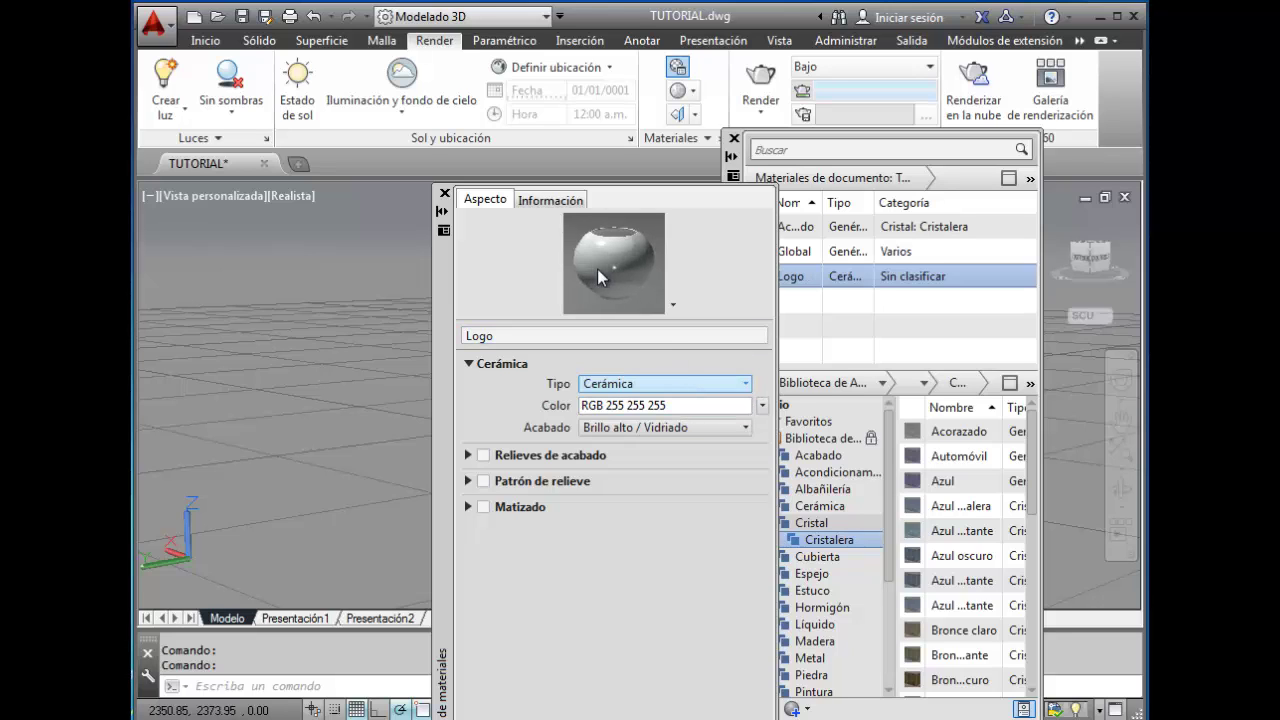
click(673, 305)
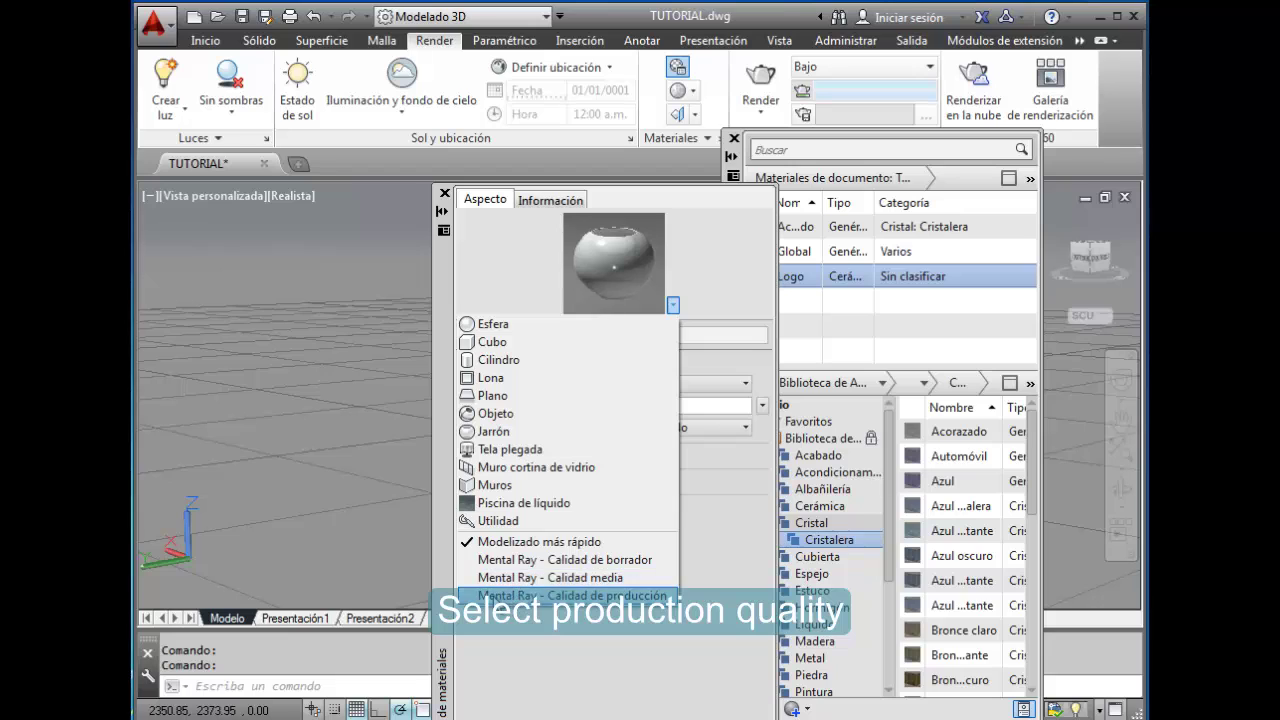
click(498, 596)
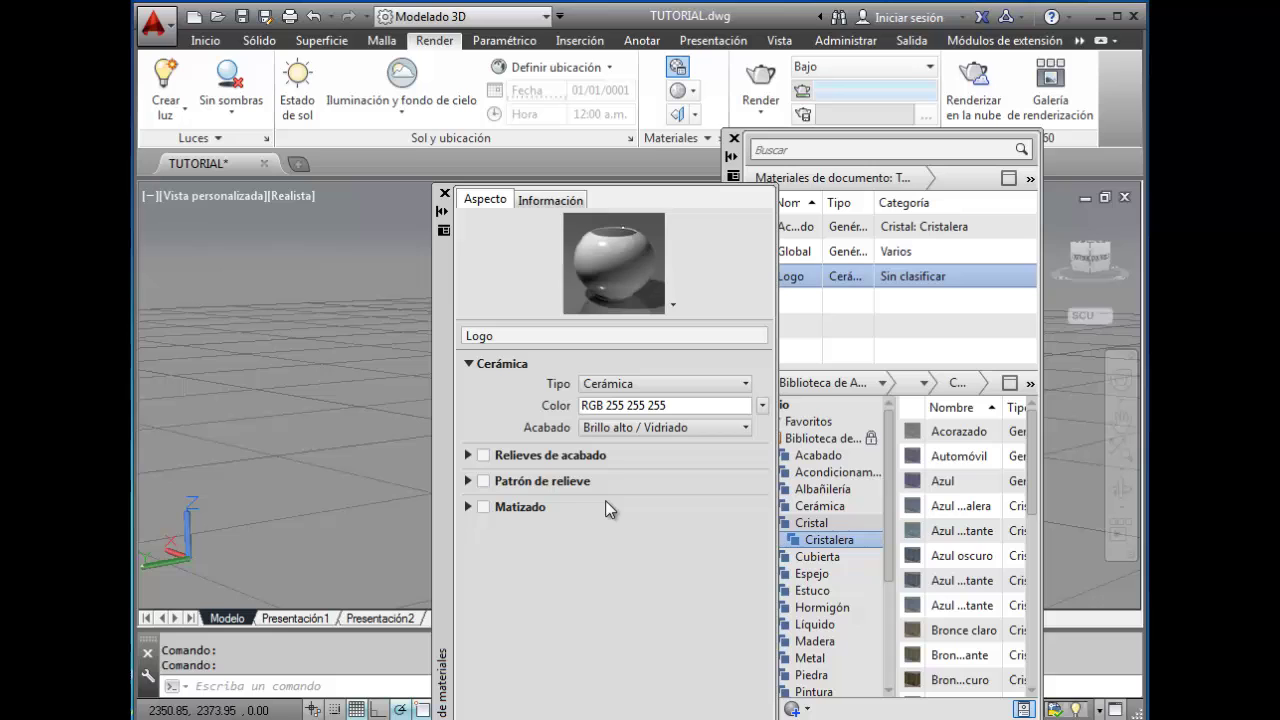
Use the images JPEG from the RENDER folder as the Logo material's color image
click(762, 405)
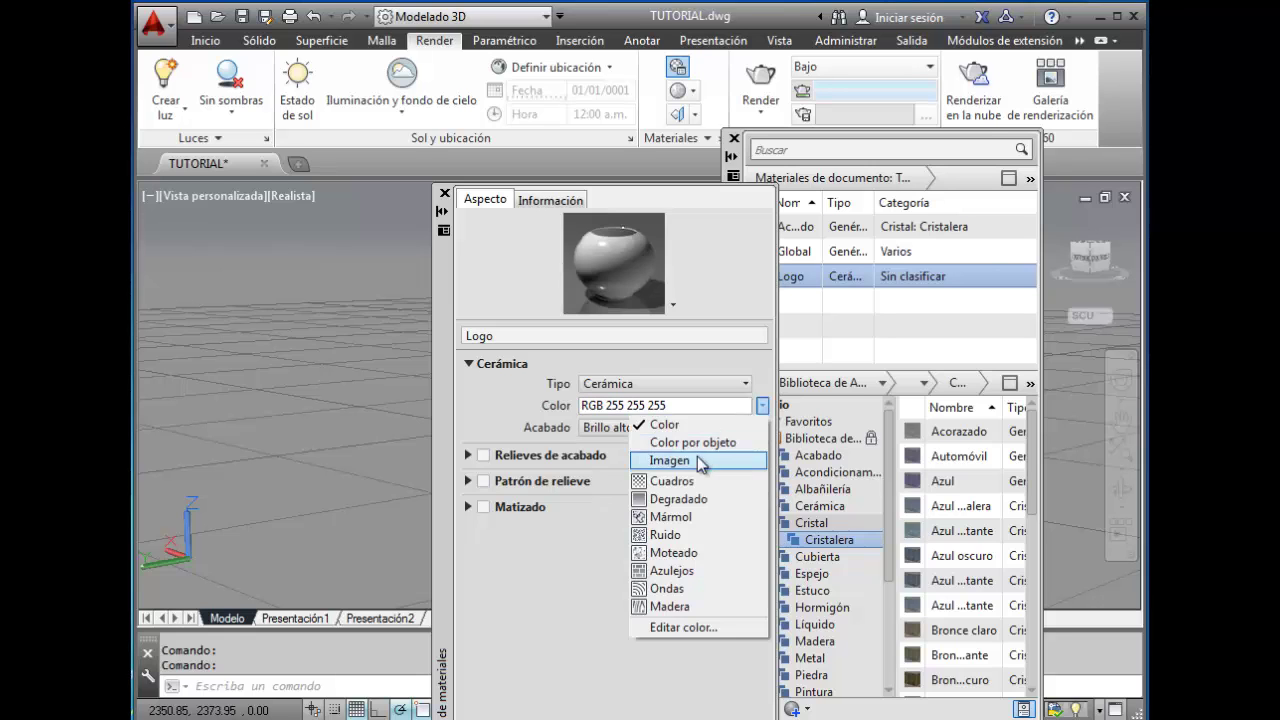
click(680, 456)
click(474, 209)
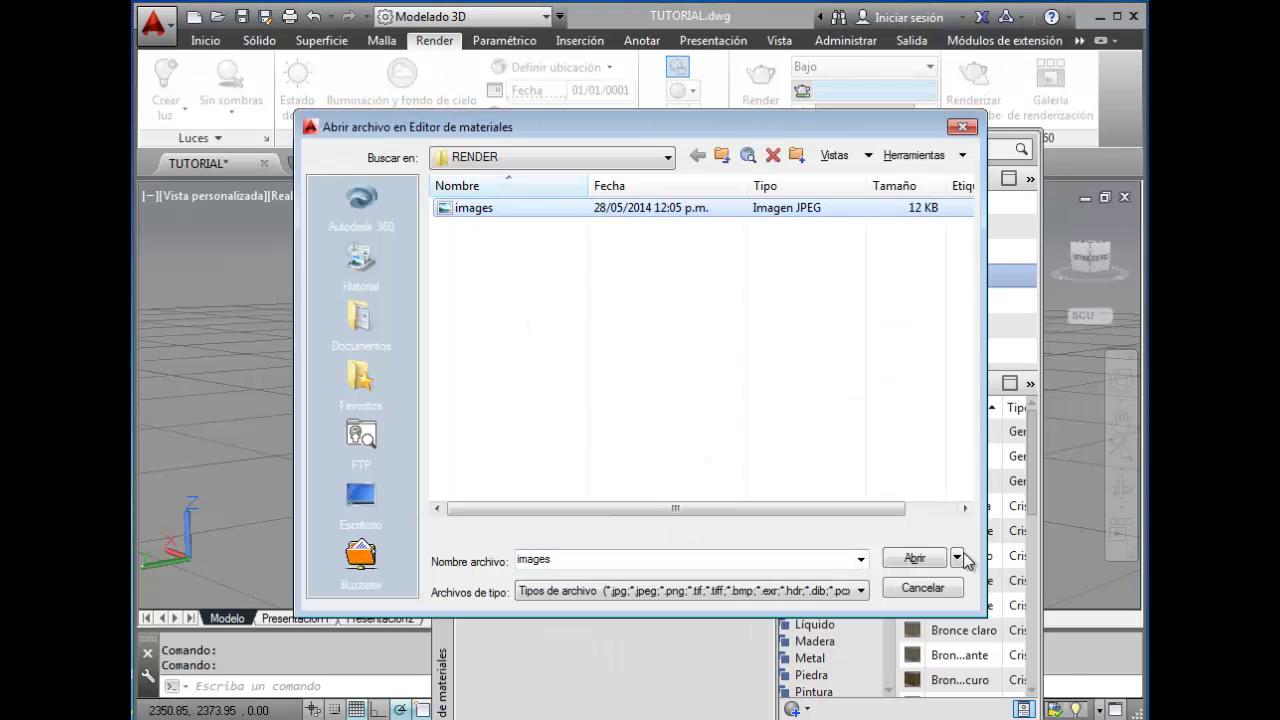
click(916, 560)
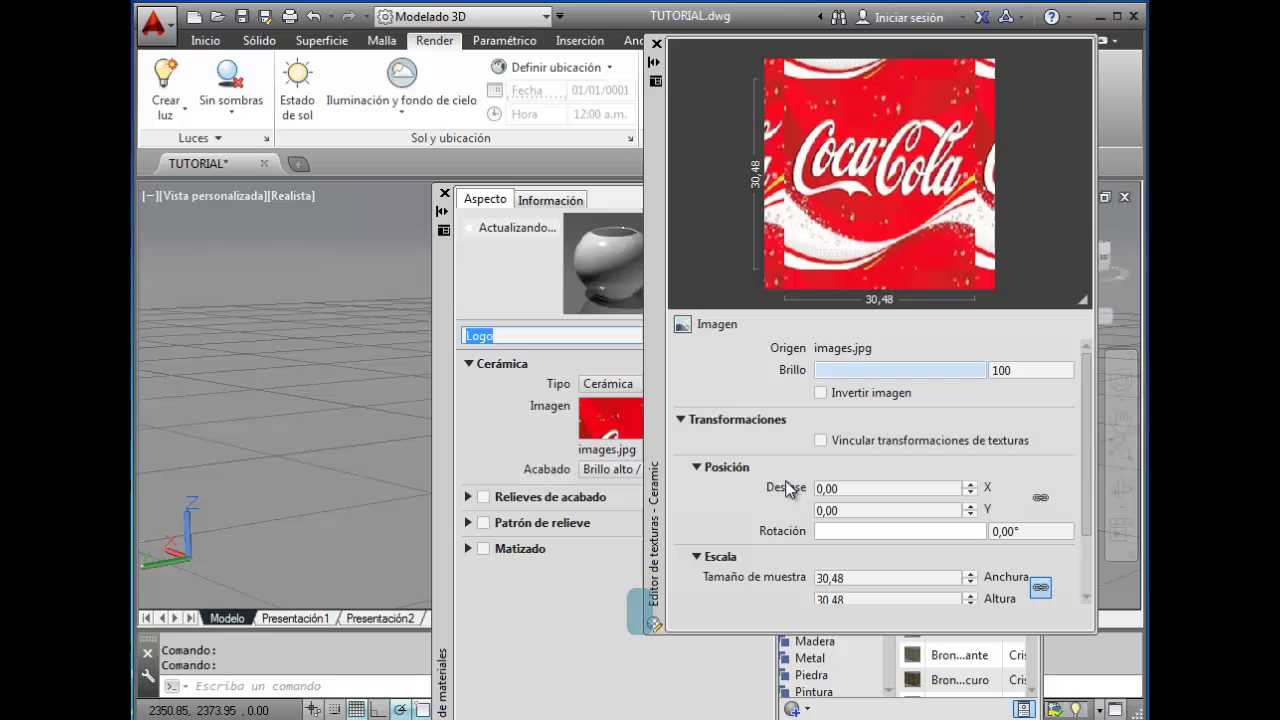
Set the logo image's sample size to 5,00 and close the texture editor and material windows
click(855, 578)
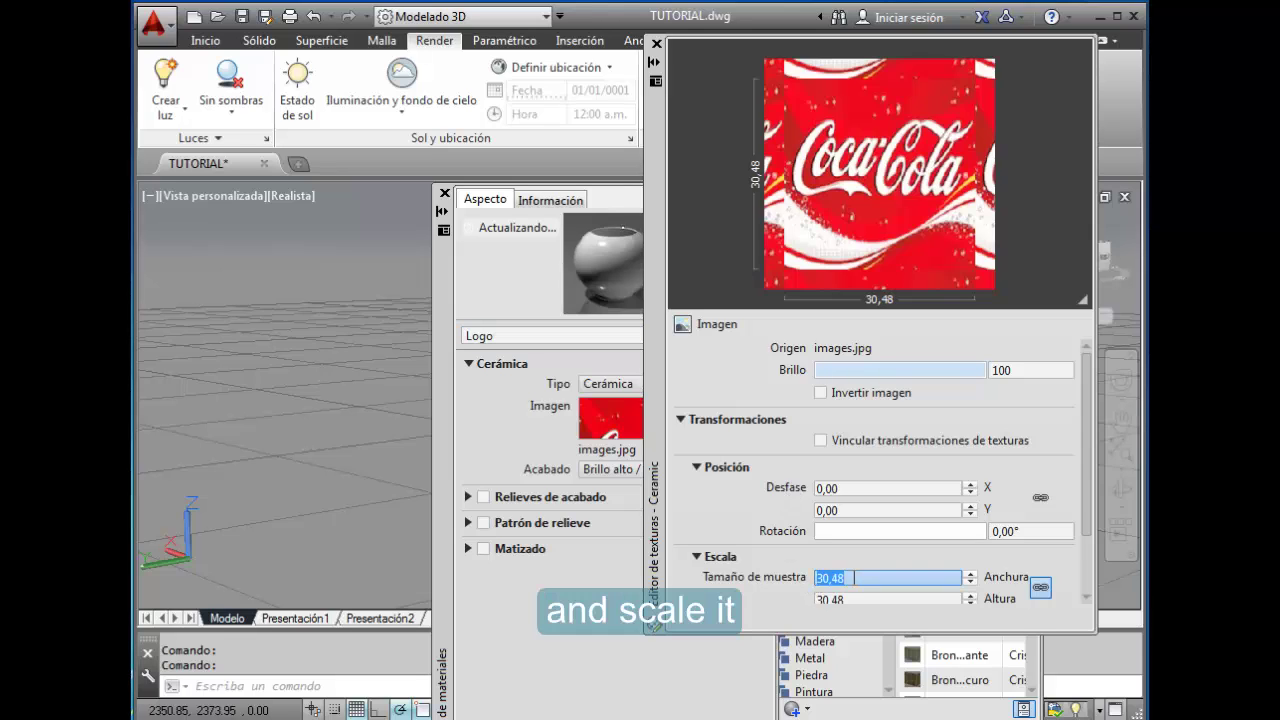
text(5)
key(Return)
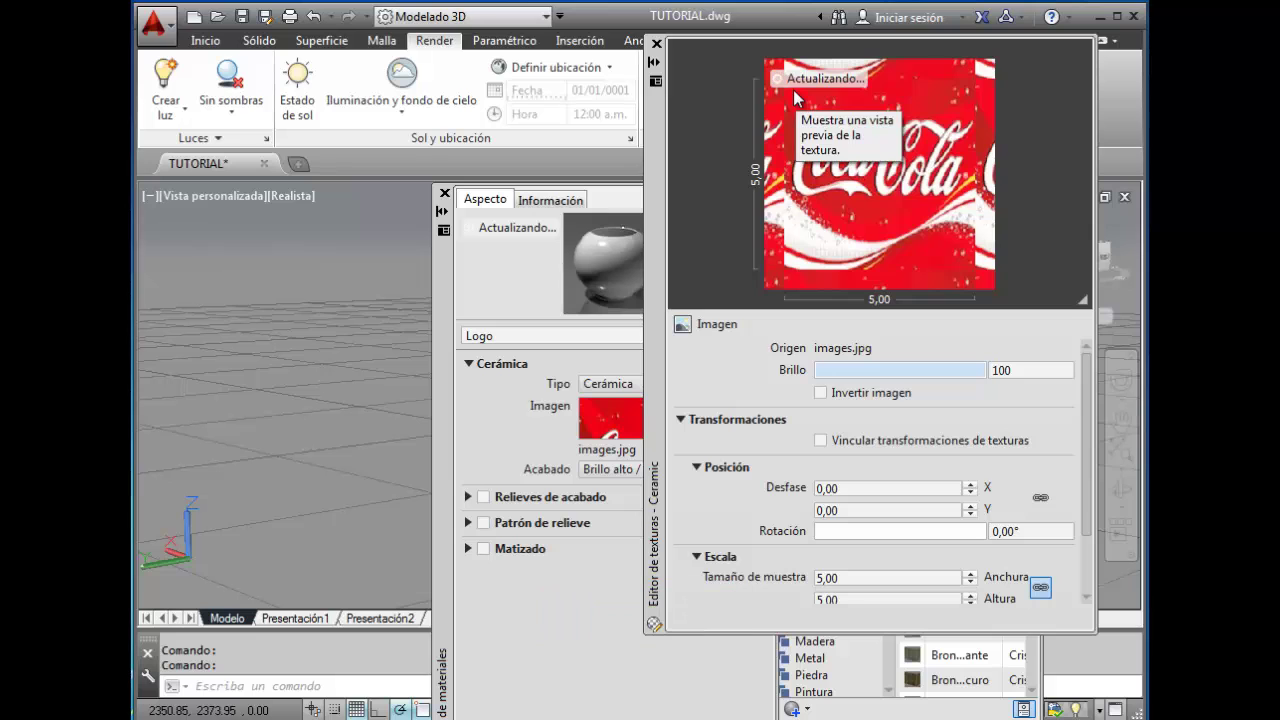
click(656, 44)
click(731, 133)
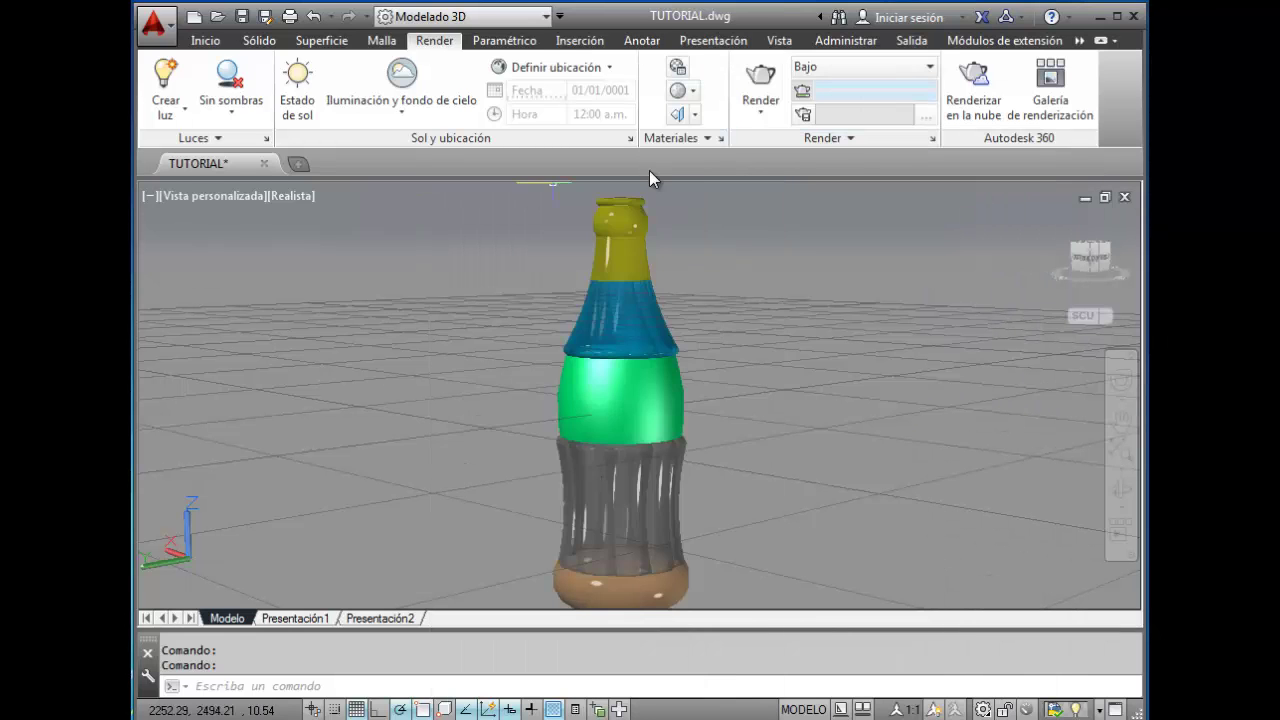
Attach the Logo material by layer to Capa4
click(677, 138)
click(697, 186)
drag(457, 334, 740, 466)
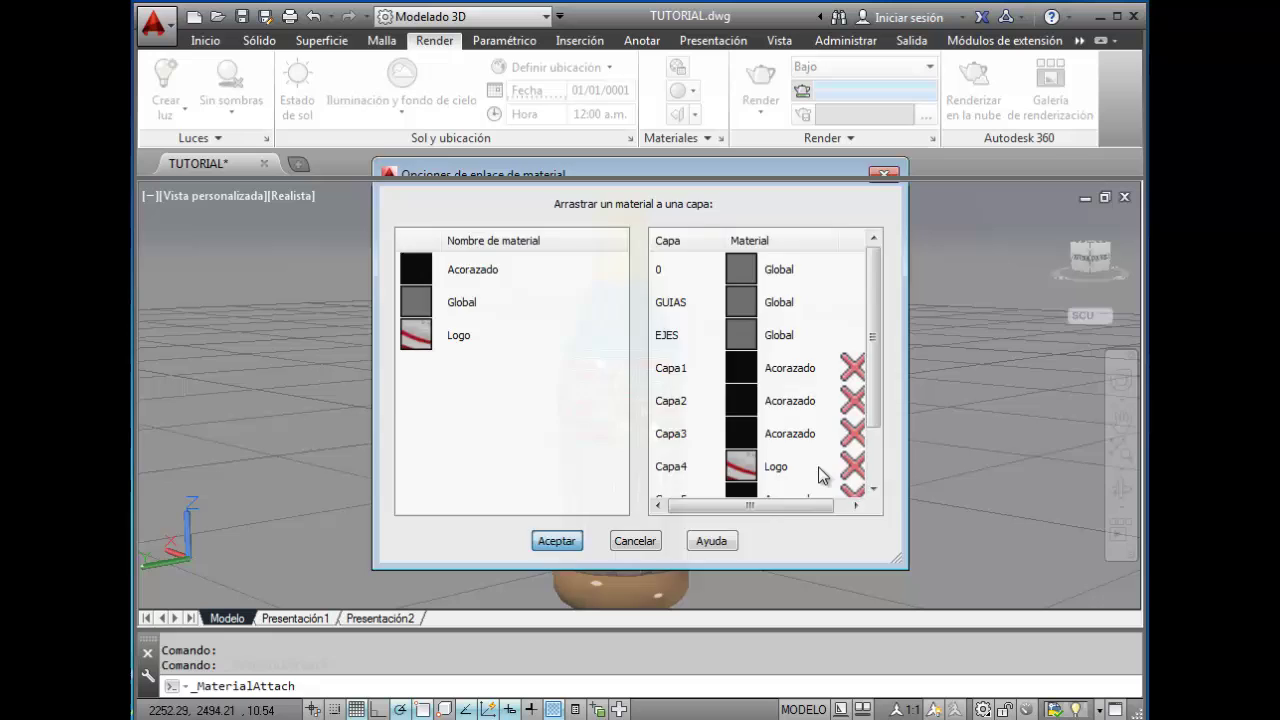
key(Return)
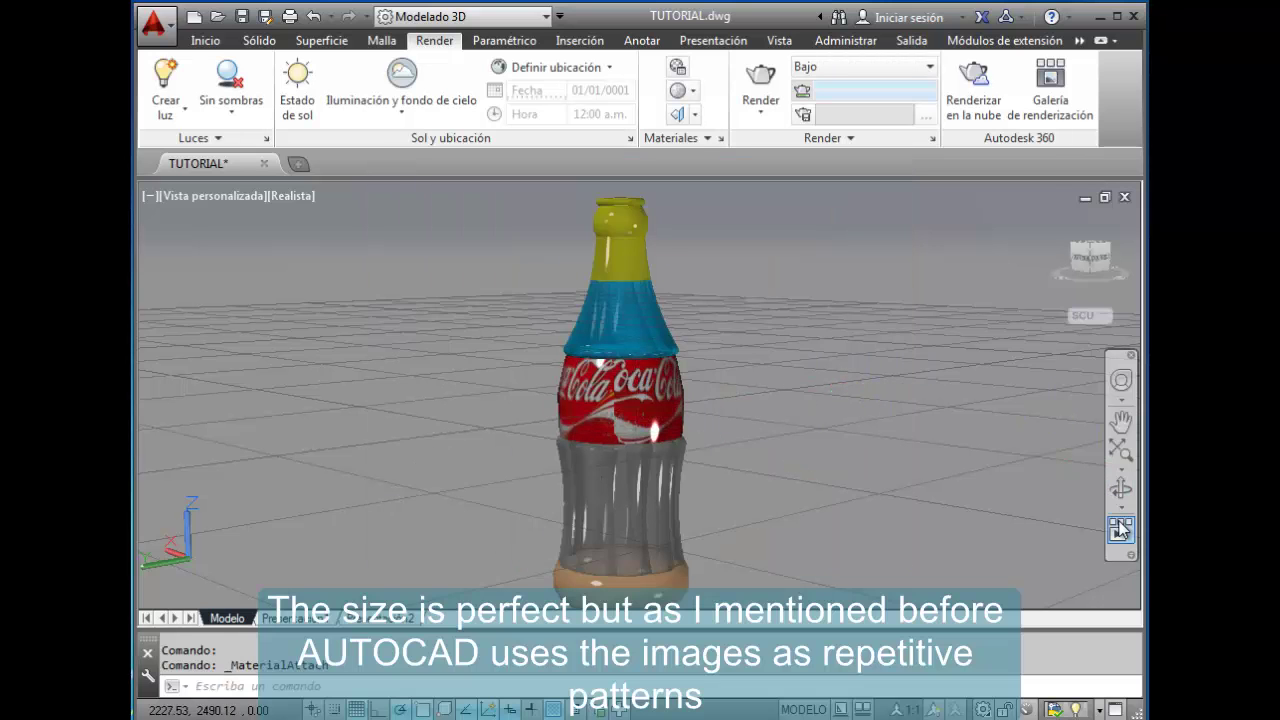
Check the logo on the bottle's middle section from another angle and close the command line window
click(1121, 487)
drag(713, 396, 788, 397)
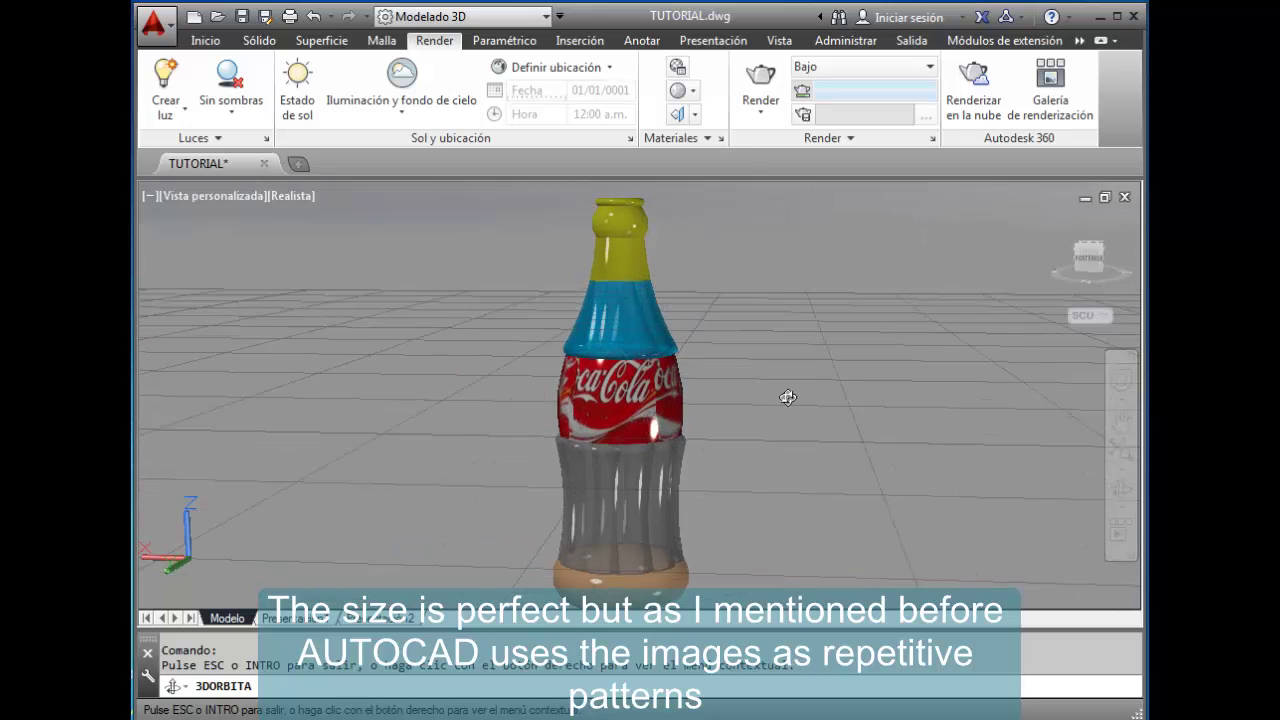
scroll(743, 395, up, 3)
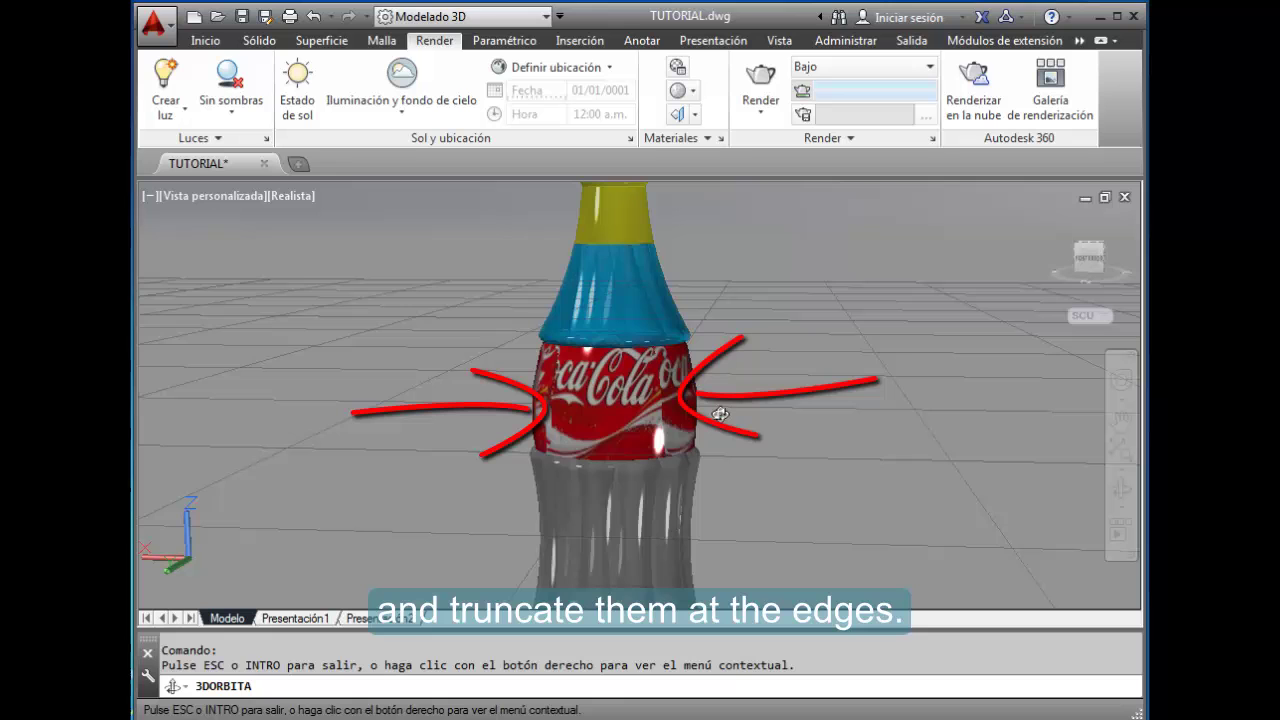
click(147, 653)
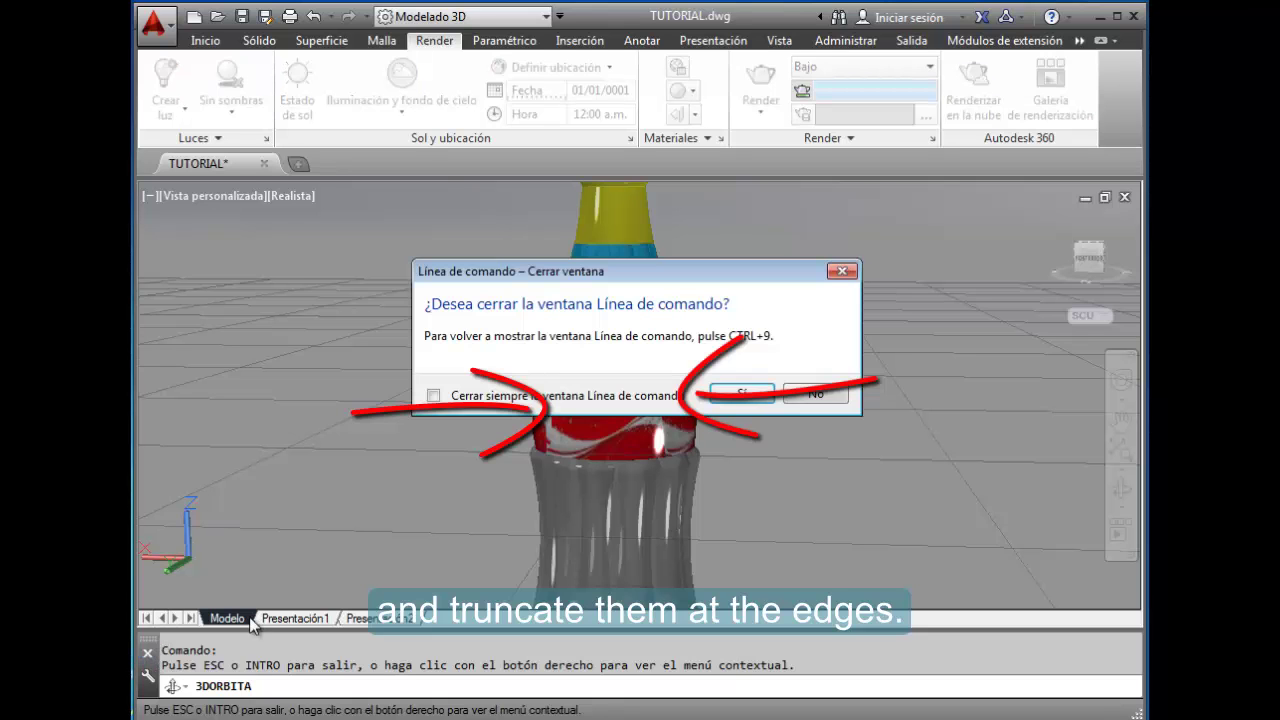
click(738, 394)
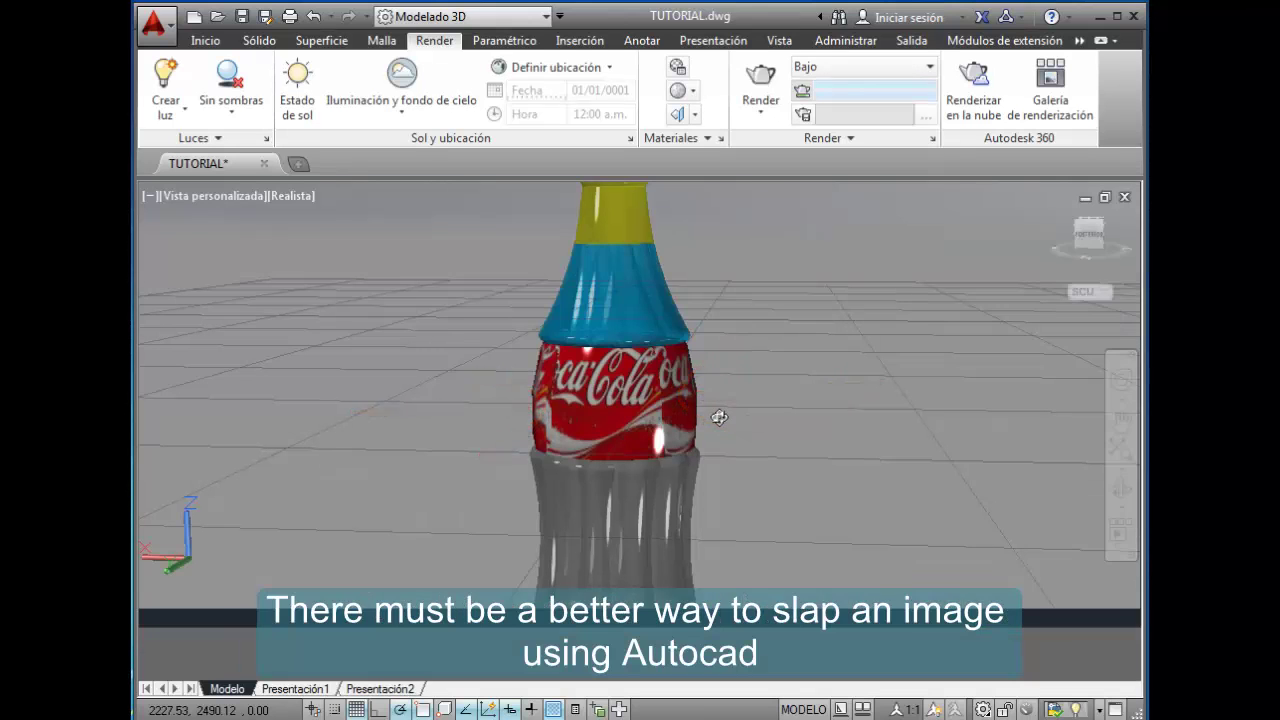
Examine up close how the logo image repeats and meets at its edges around the bottle's middle section
drag(714, 414, 719, 417)
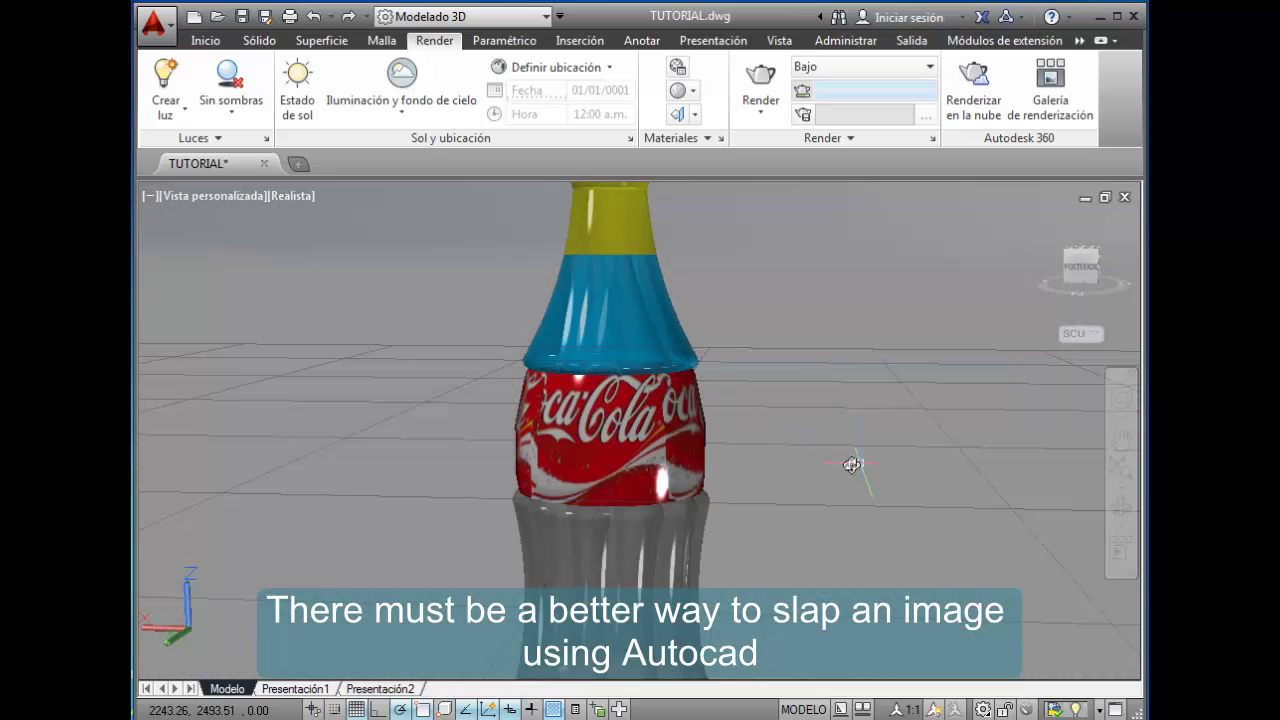
click(658, 428)
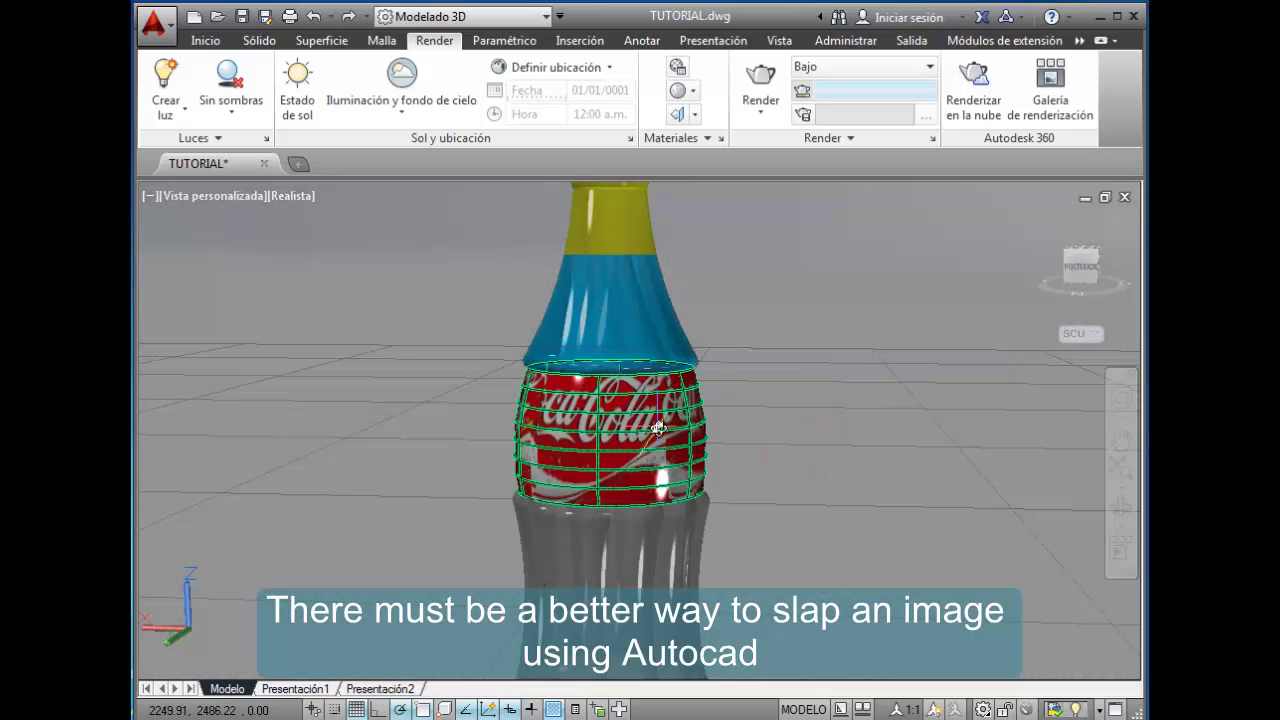
key(Escape)
scroll(794, 409, up, 2)
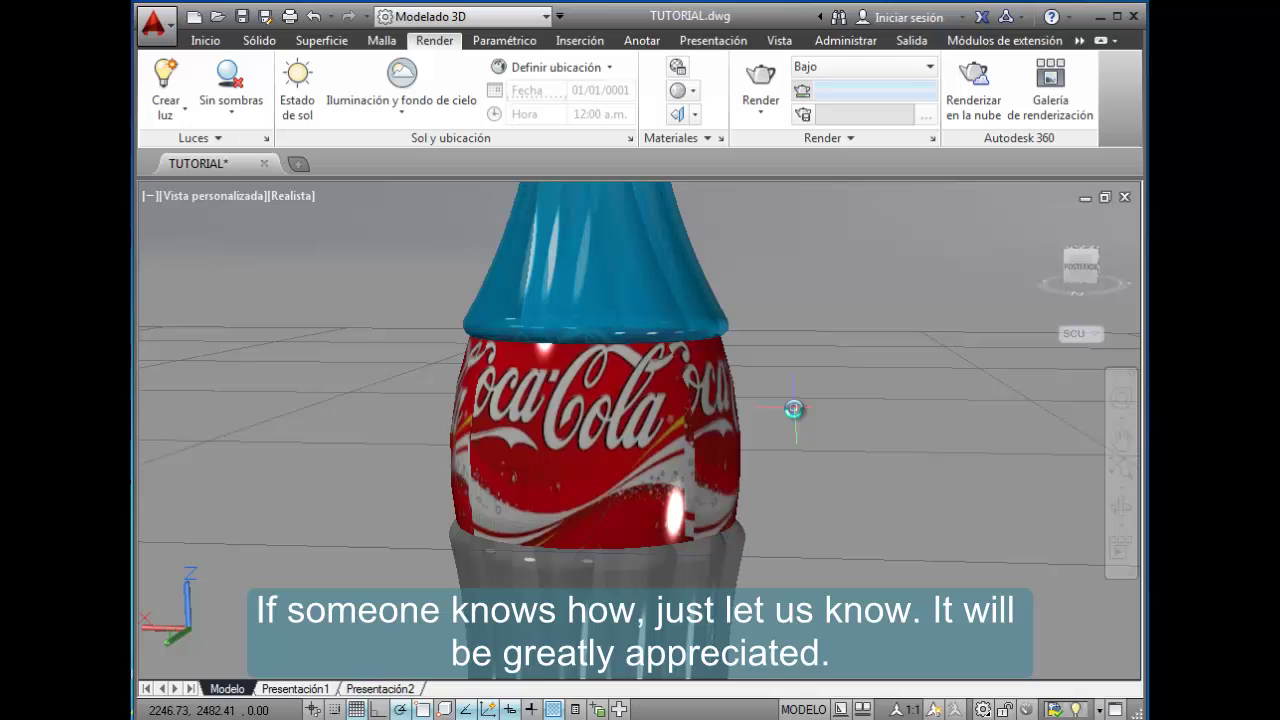
click(1120, 508)
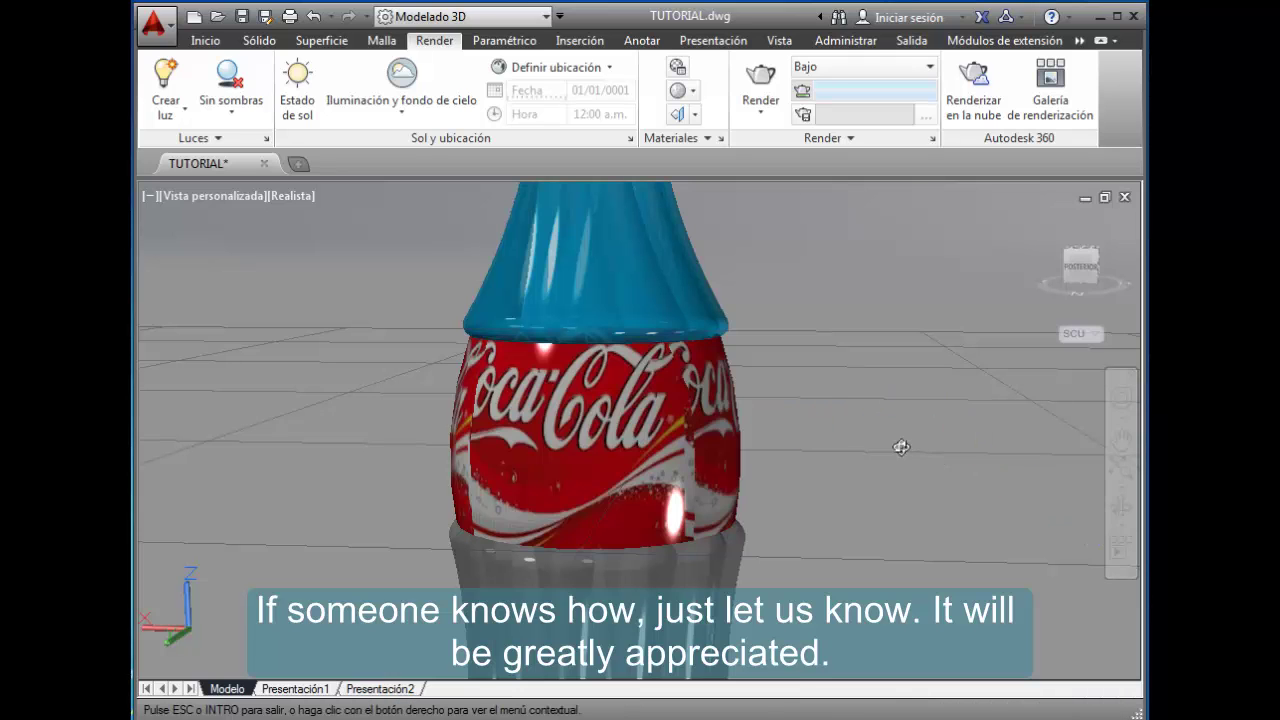
mouse_move(814, 434)
mouse_down()
mouse_move(436, 392)
mouse_move(551, 391)
mouse_move(730, 421)
mouse_move(768, 445)
mouse_move(800, 437)
mouse_up()
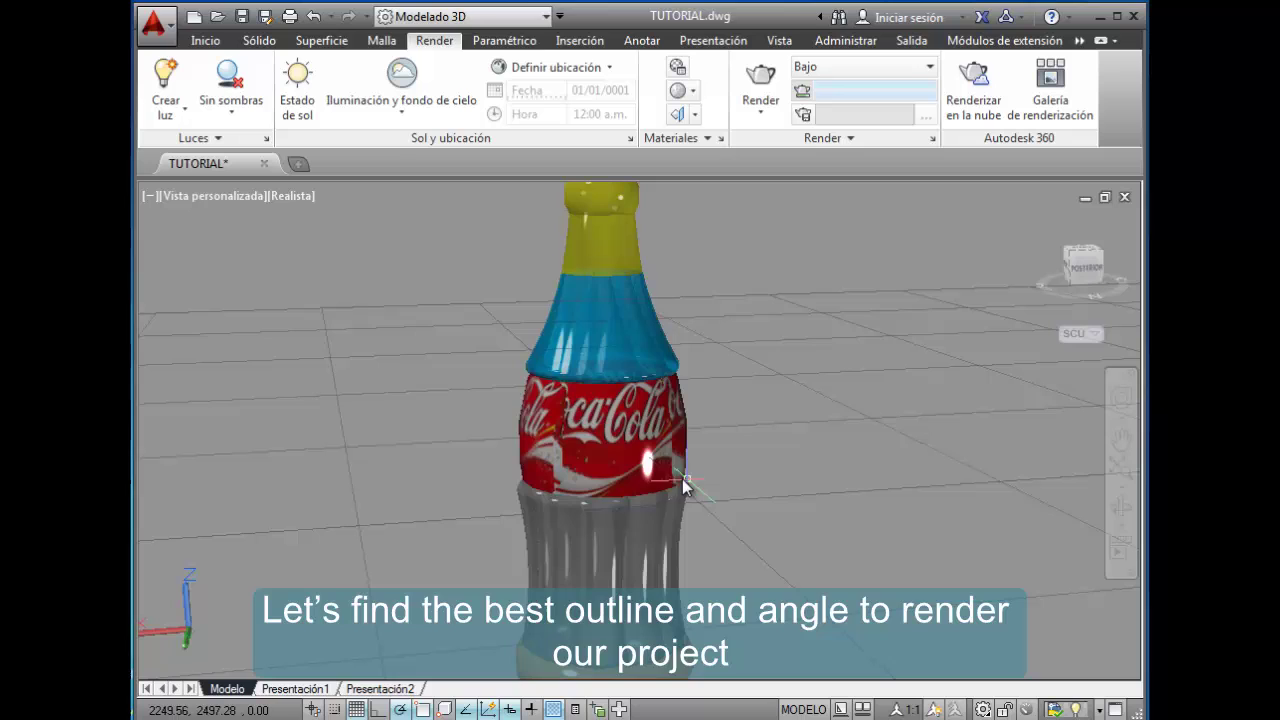
Switch to the home view and rotate the whole bottle in 3D into a leaning pose
click(686, 482)
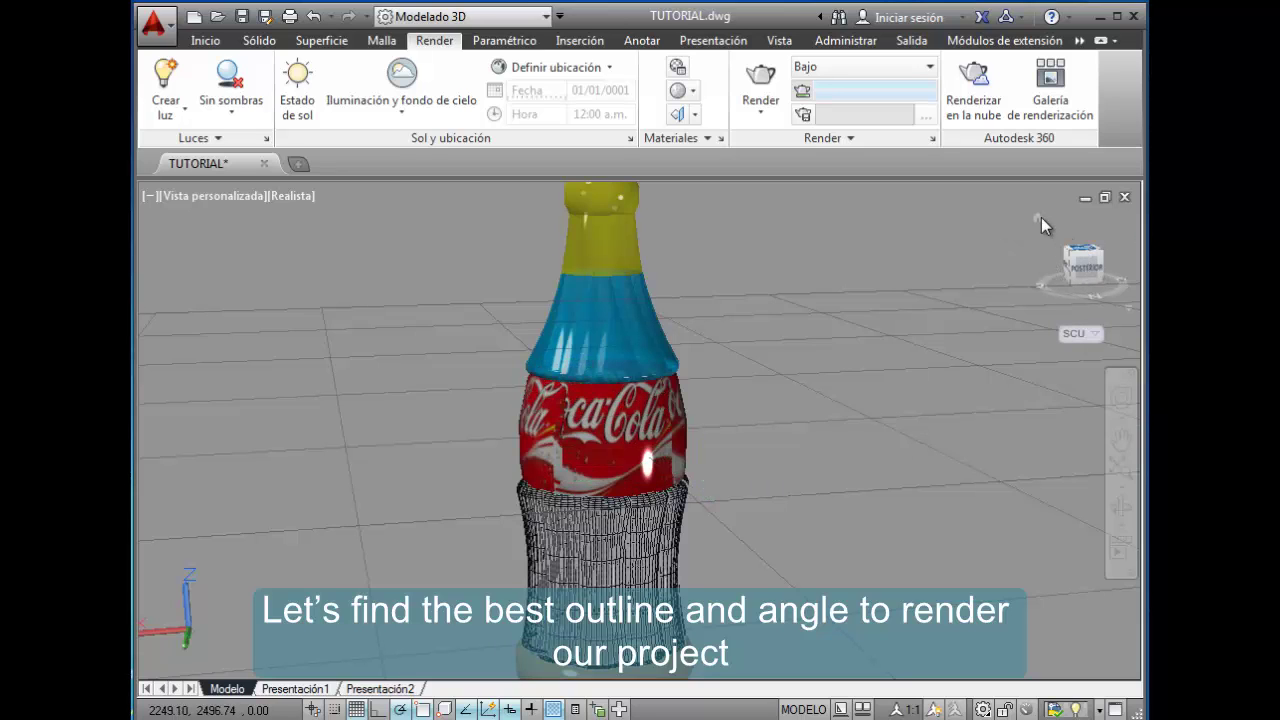
click(1040, 217)
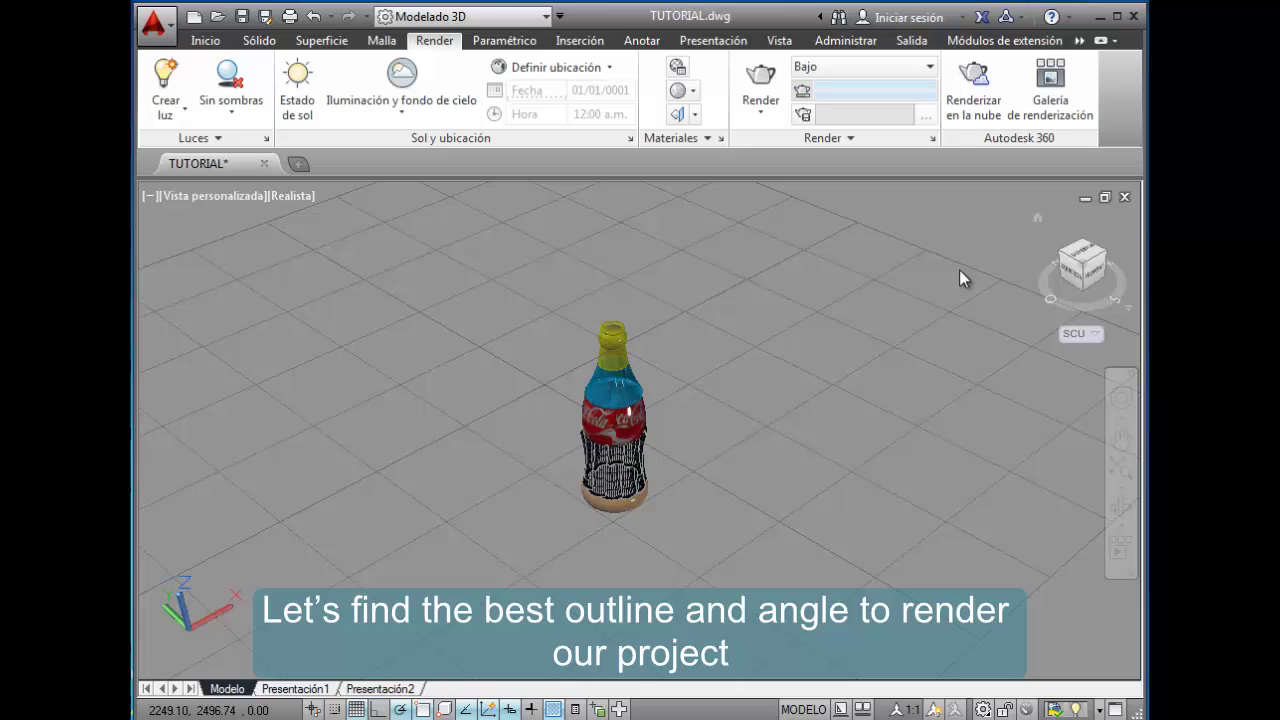
right_click(604, 261)
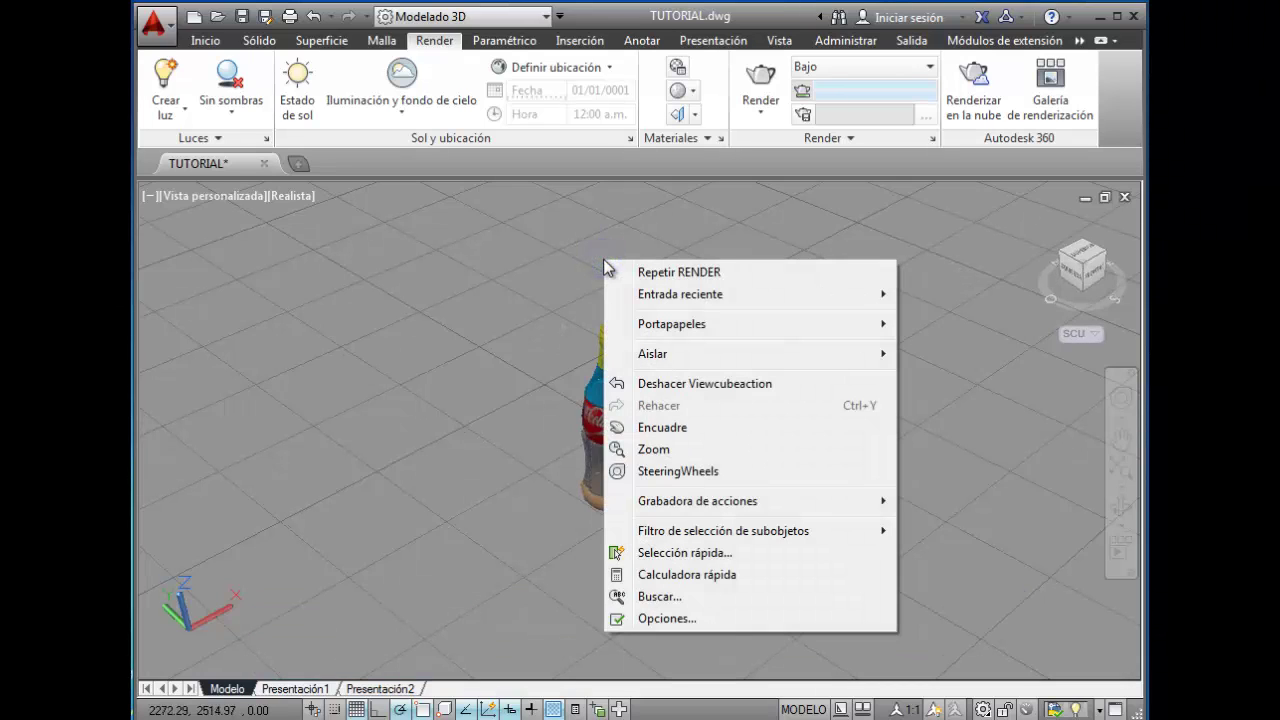
click(706, 553)
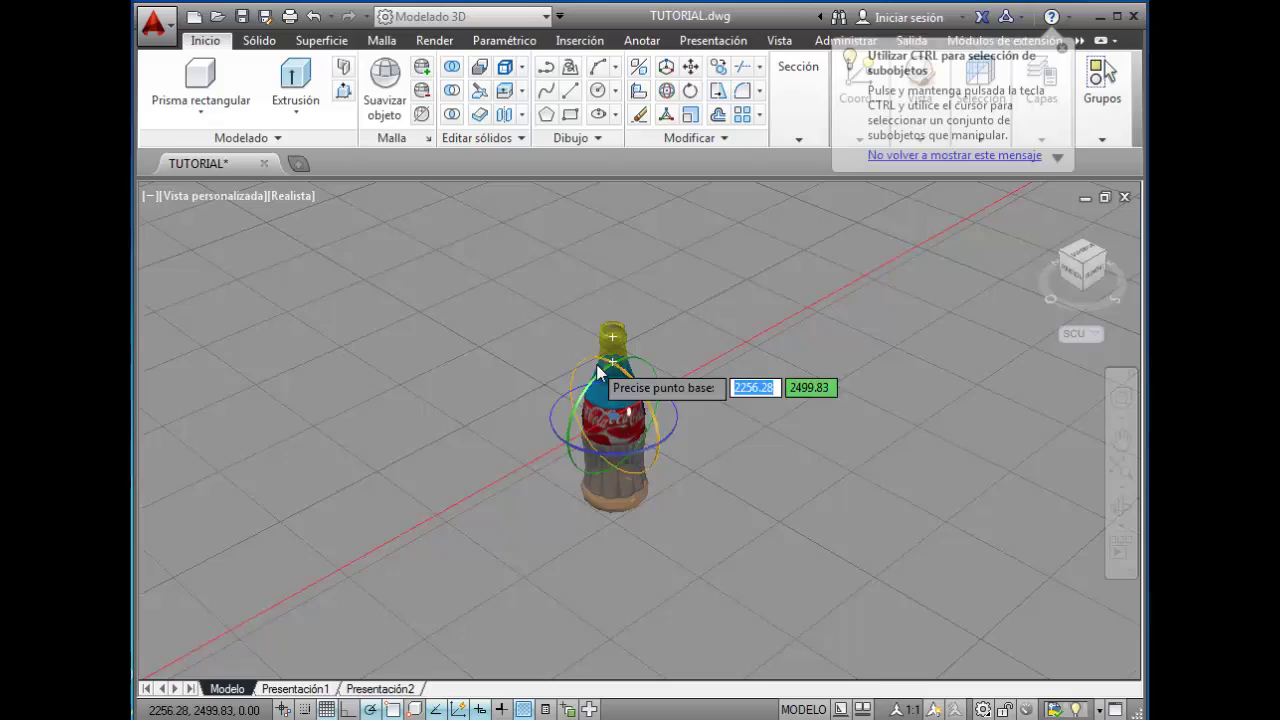
click(628, 378)
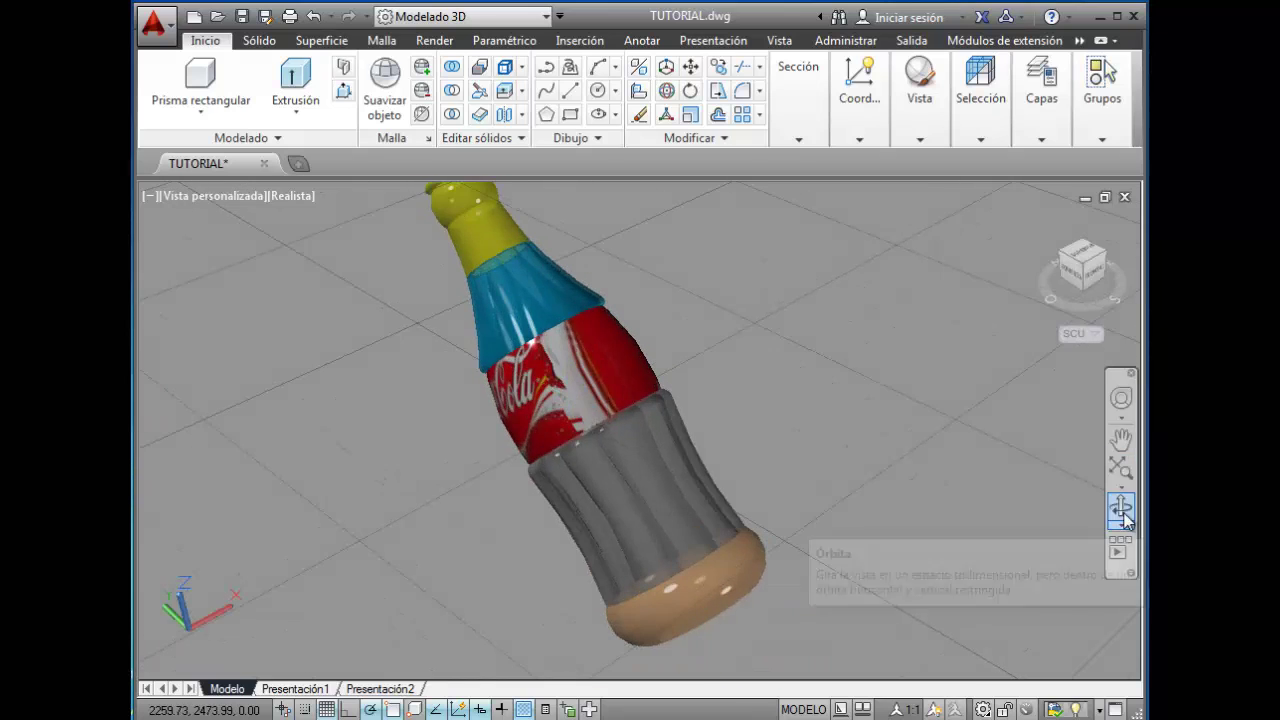
Frame the leaning bottle with the logo facing the view, render it at Bajo quality and close the render
click(1122, 512)
drag(600, 420, 499, 455)
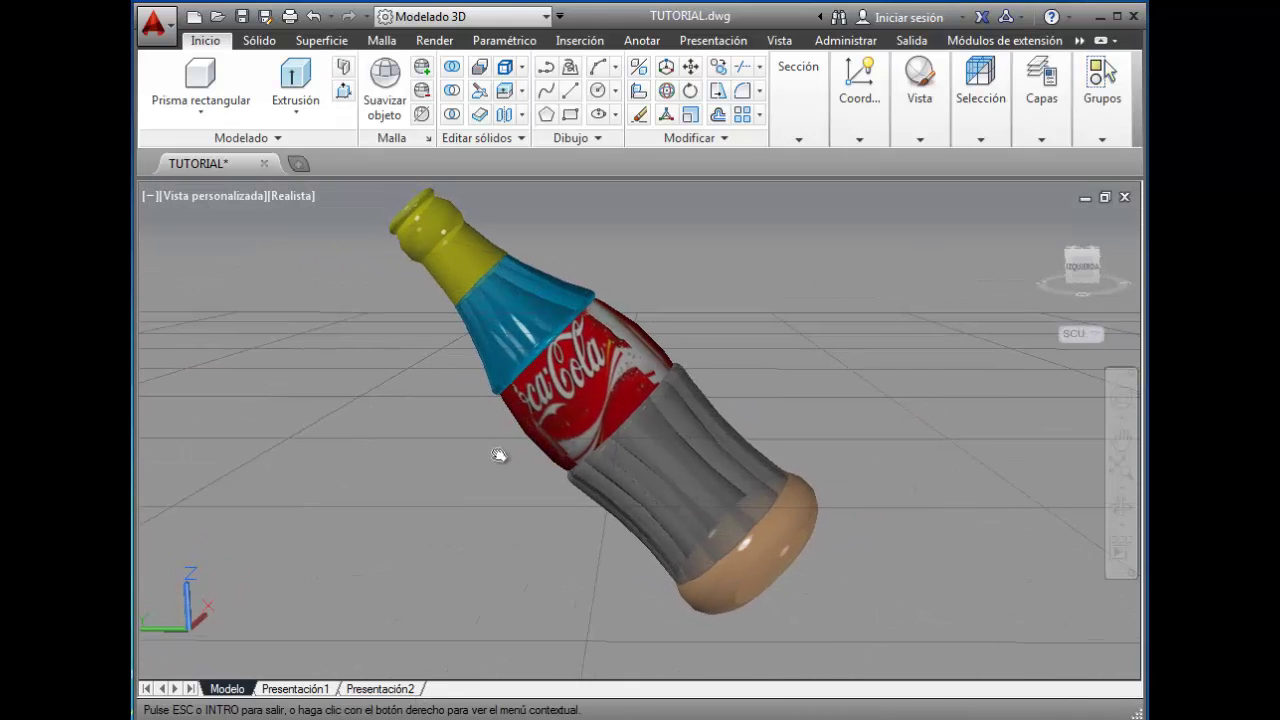
key(Escape)
scroll(540, 450, up, 5)
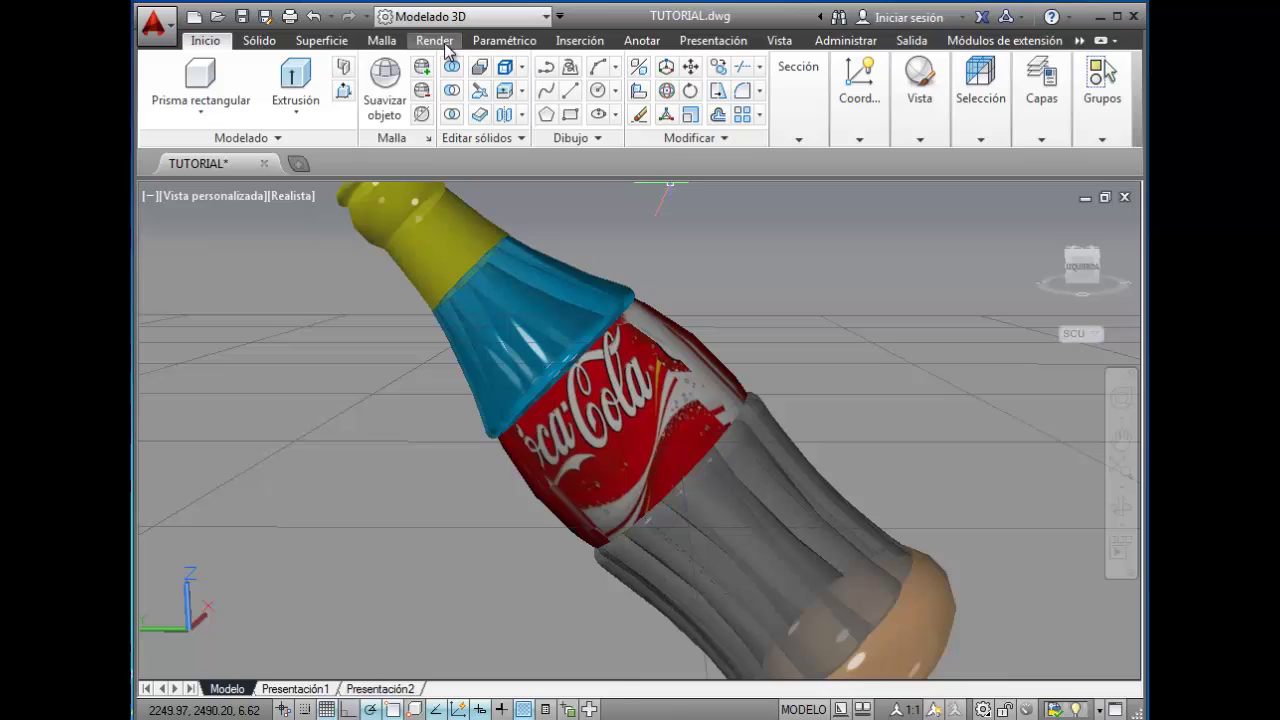
click(446, 47)
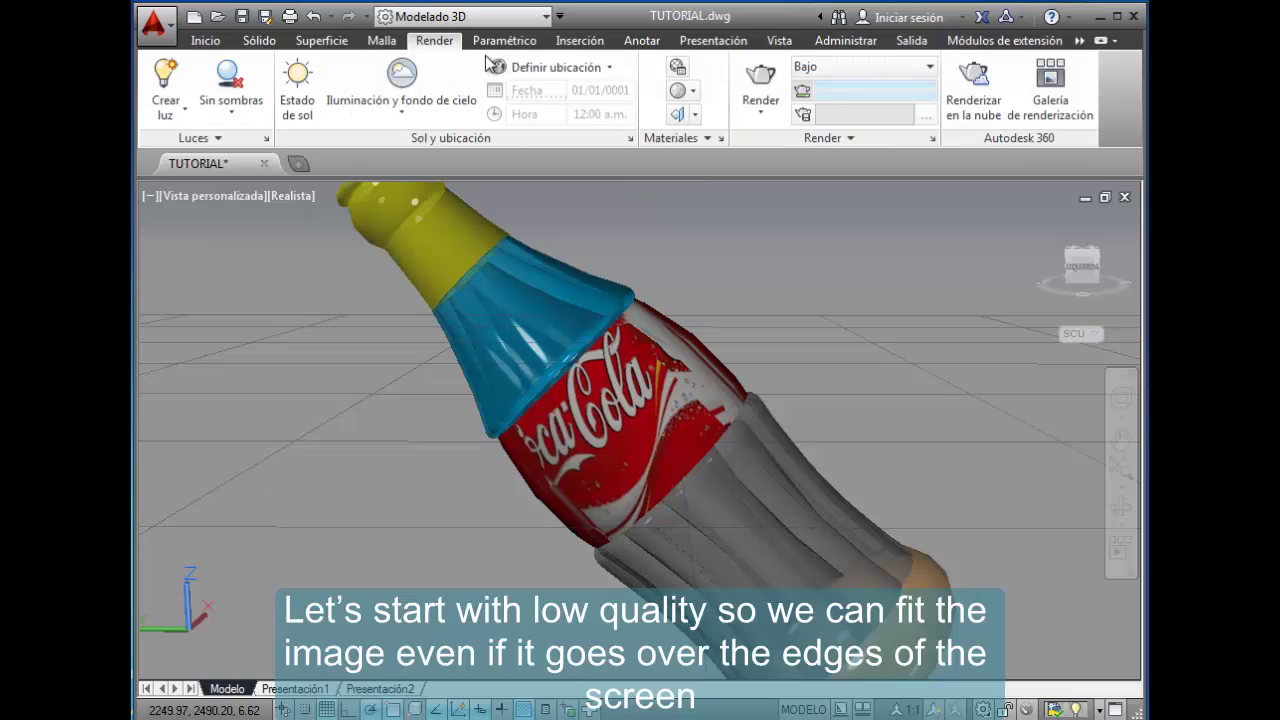
click(768, 82)
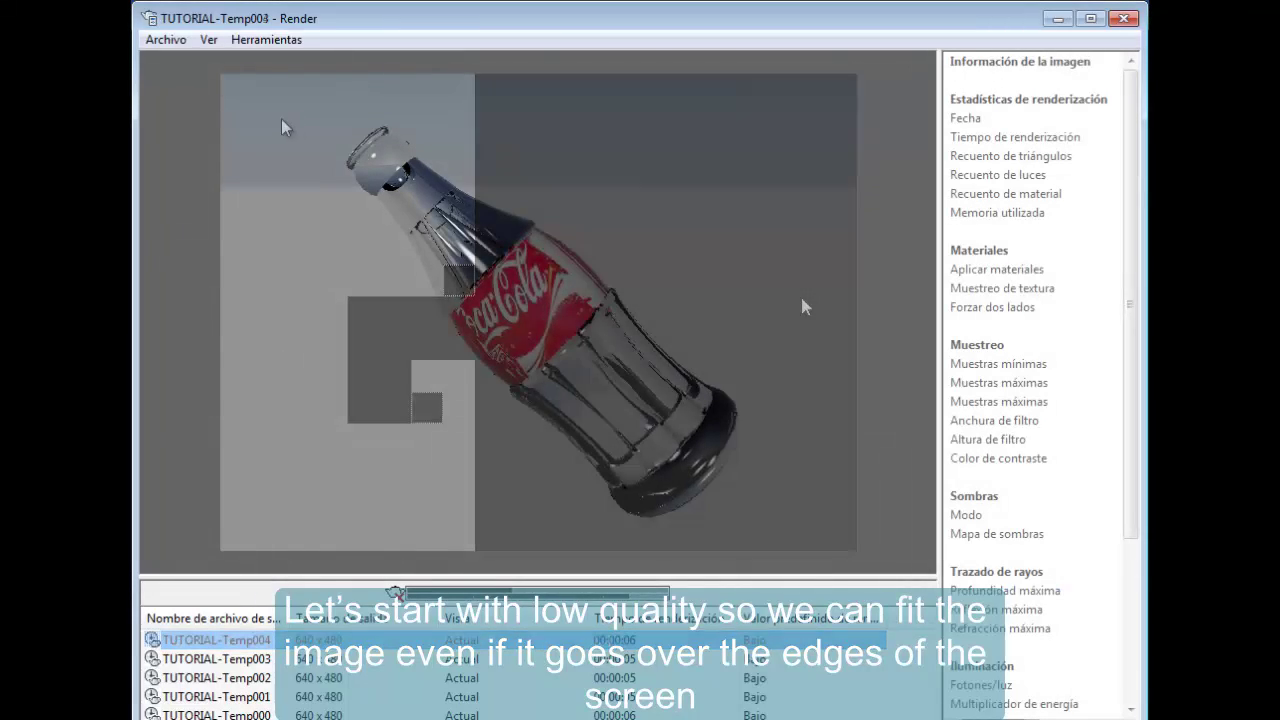
click(1123, 18)
Frame the leaning bottle larger, render it again at Bajo quality and close the render
shift+middle_drag(670, 385, 440, 440)
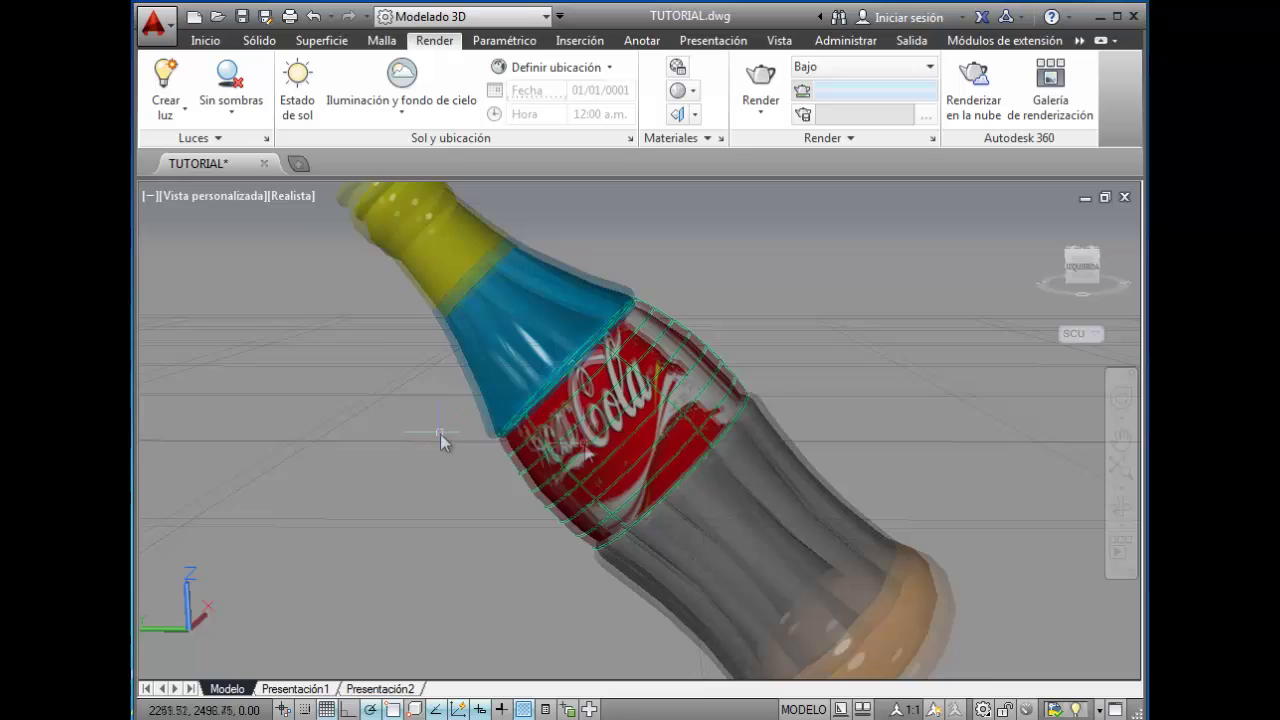
click(752, 95)
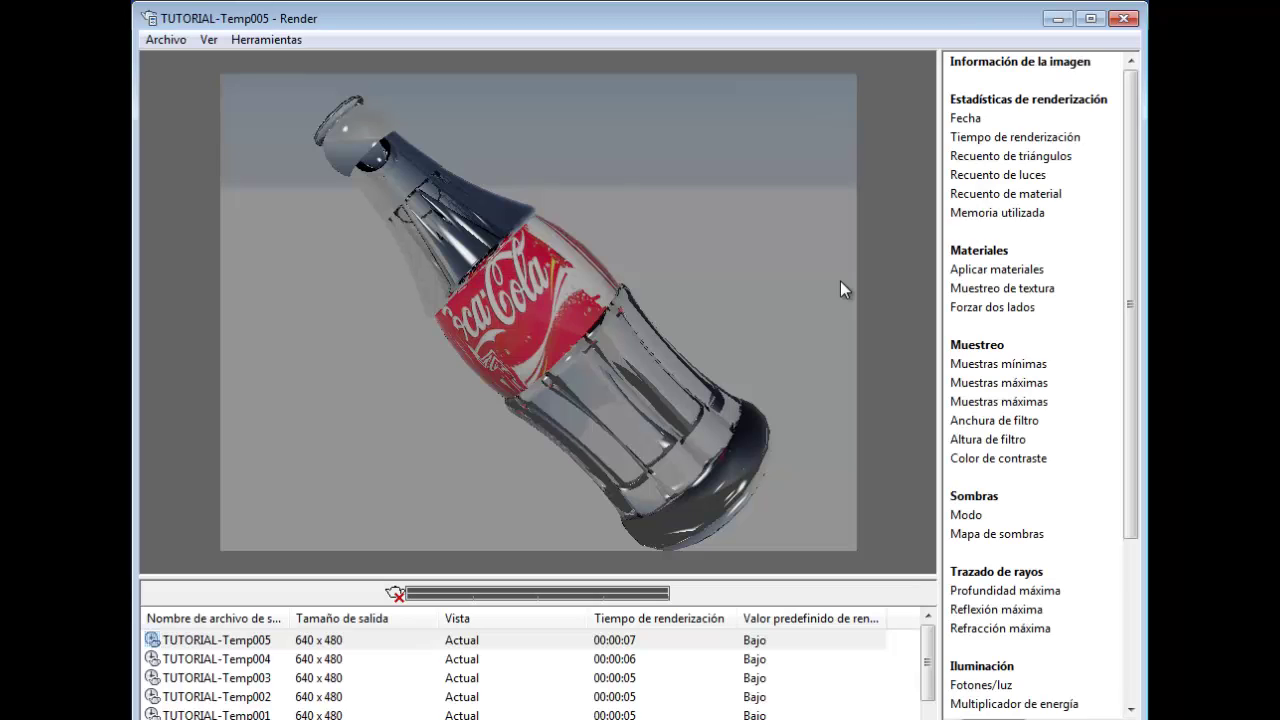
click(1122, 20)
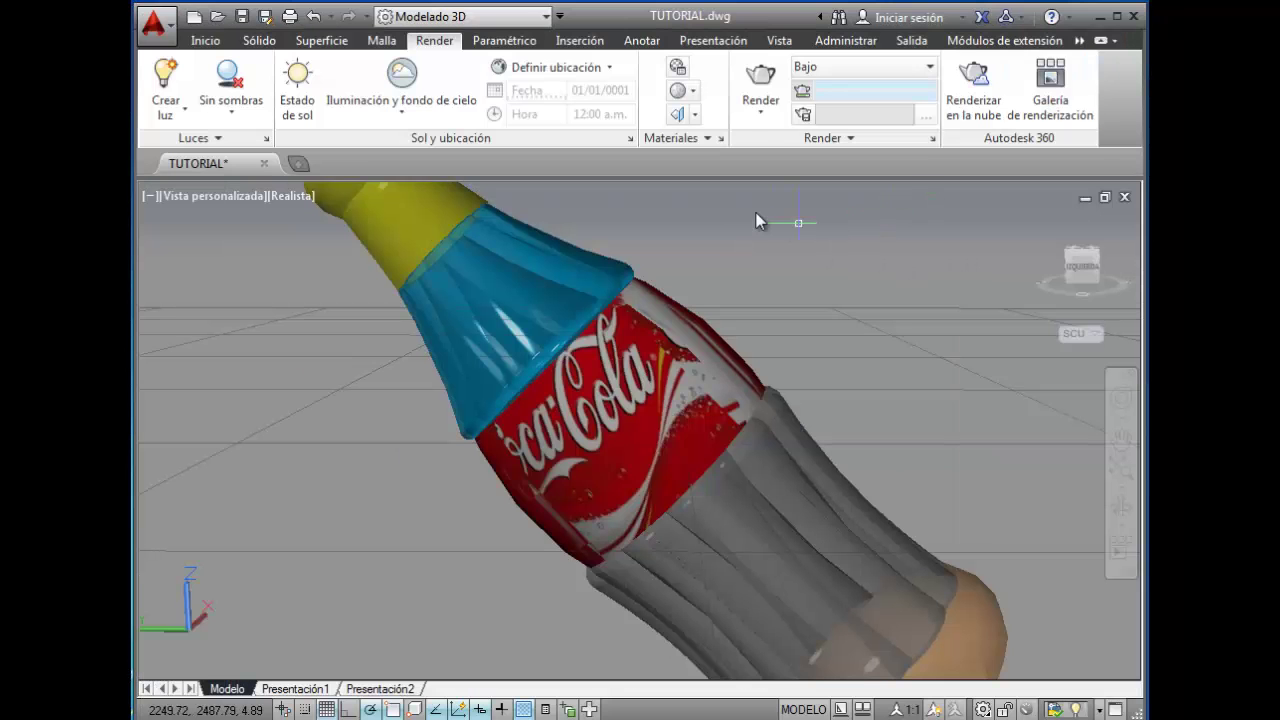
Set the render quality preset to Presentación
click(927, 70)
click(826, 164)
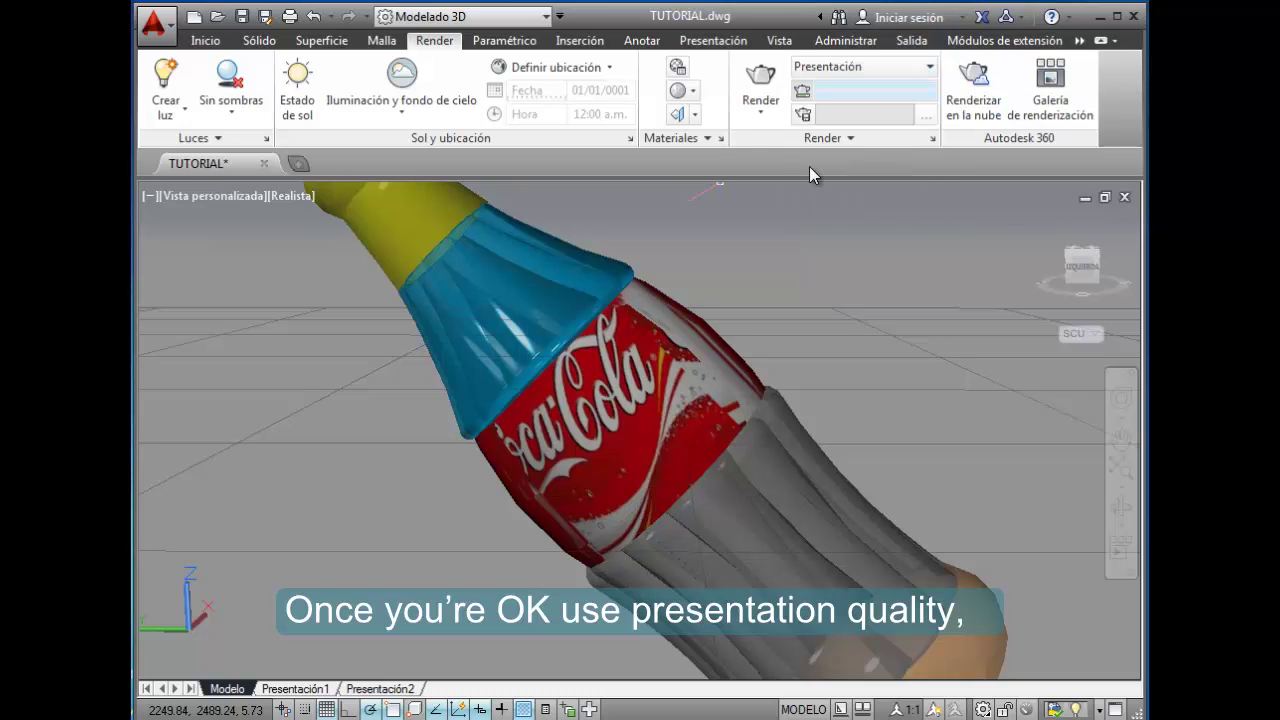
Render the leaning bottle at Presentación quality and save the image in the RENDER folder as botella_ac in JPEG format
click(764, 100)
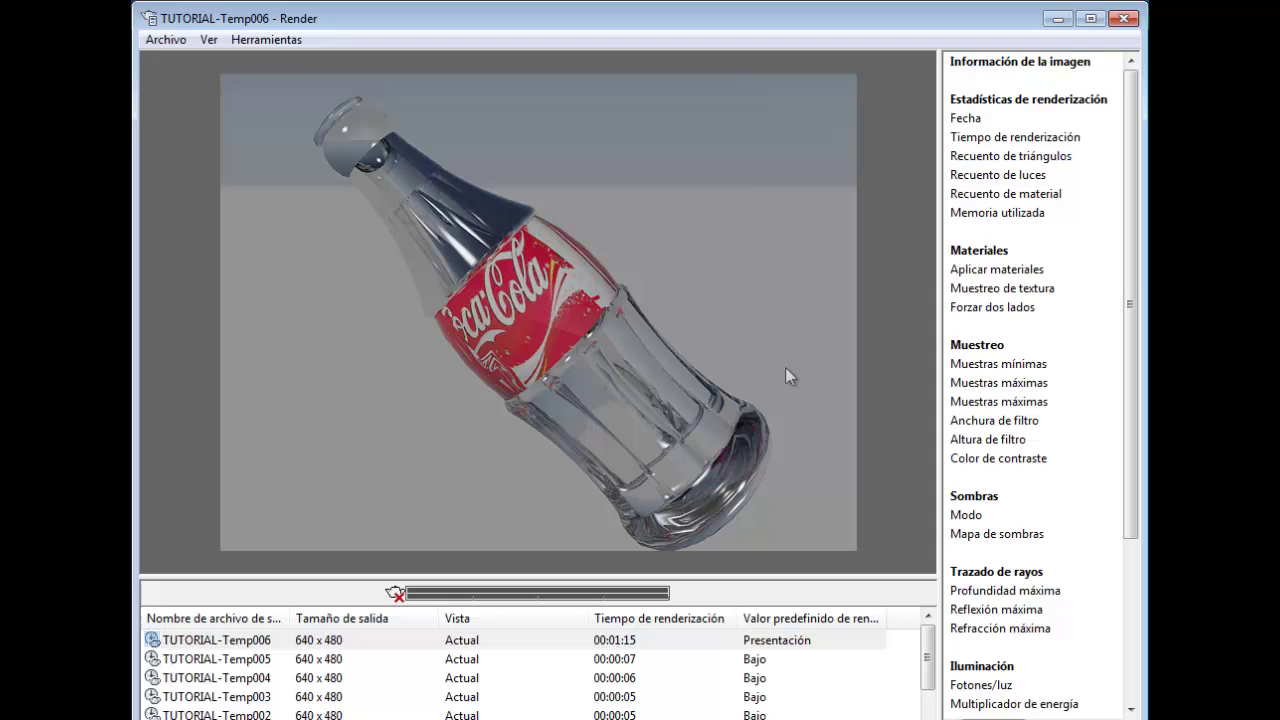
click(158, 42)
click(158, 39)
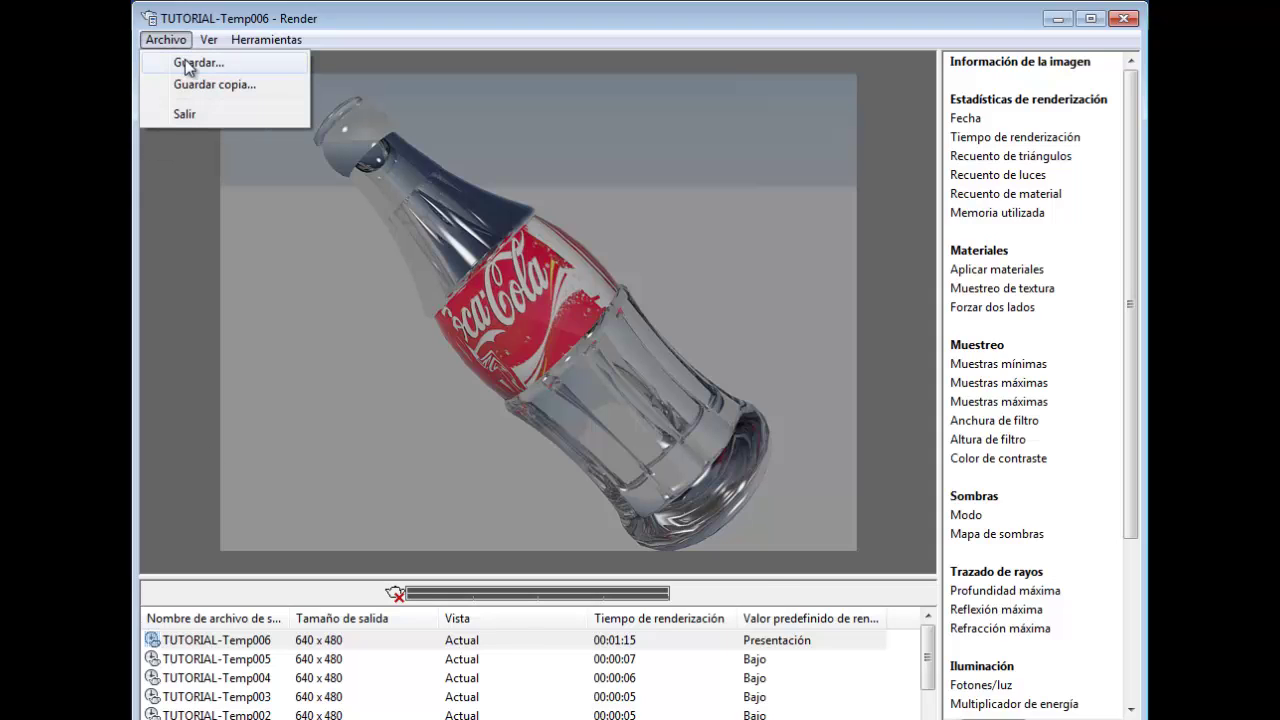
click(185, 60)
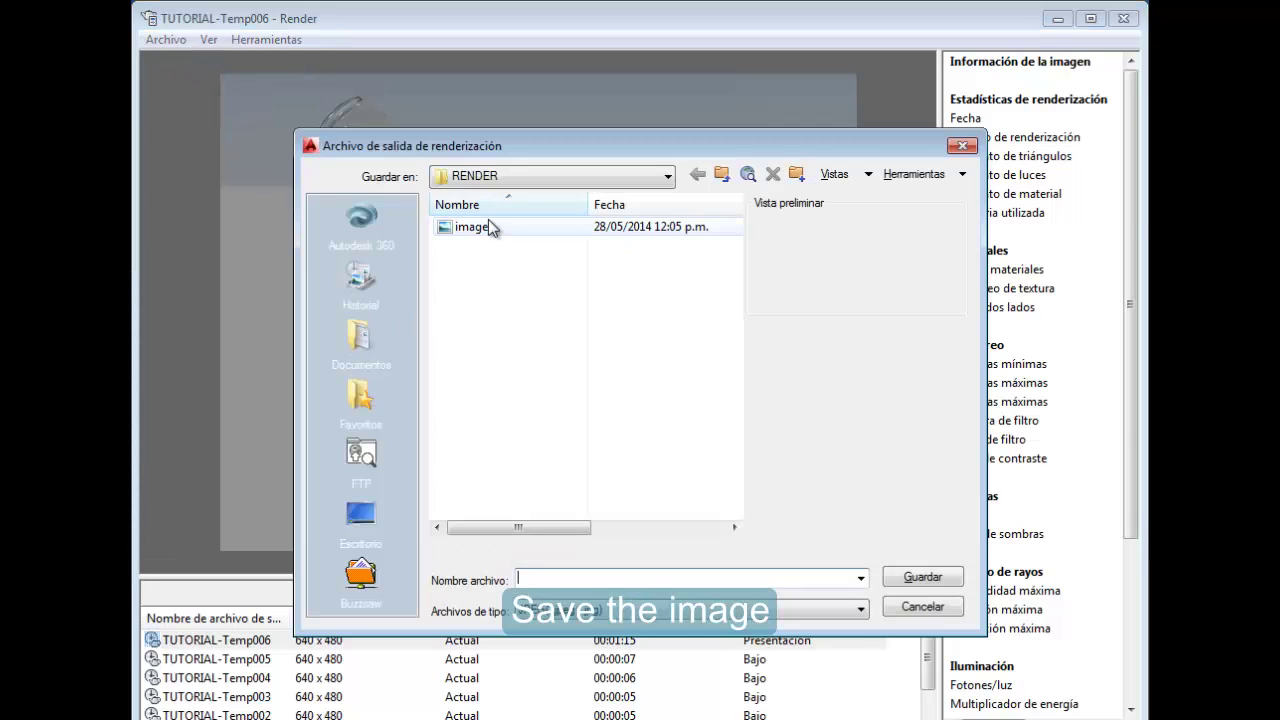
text(botella_ac)
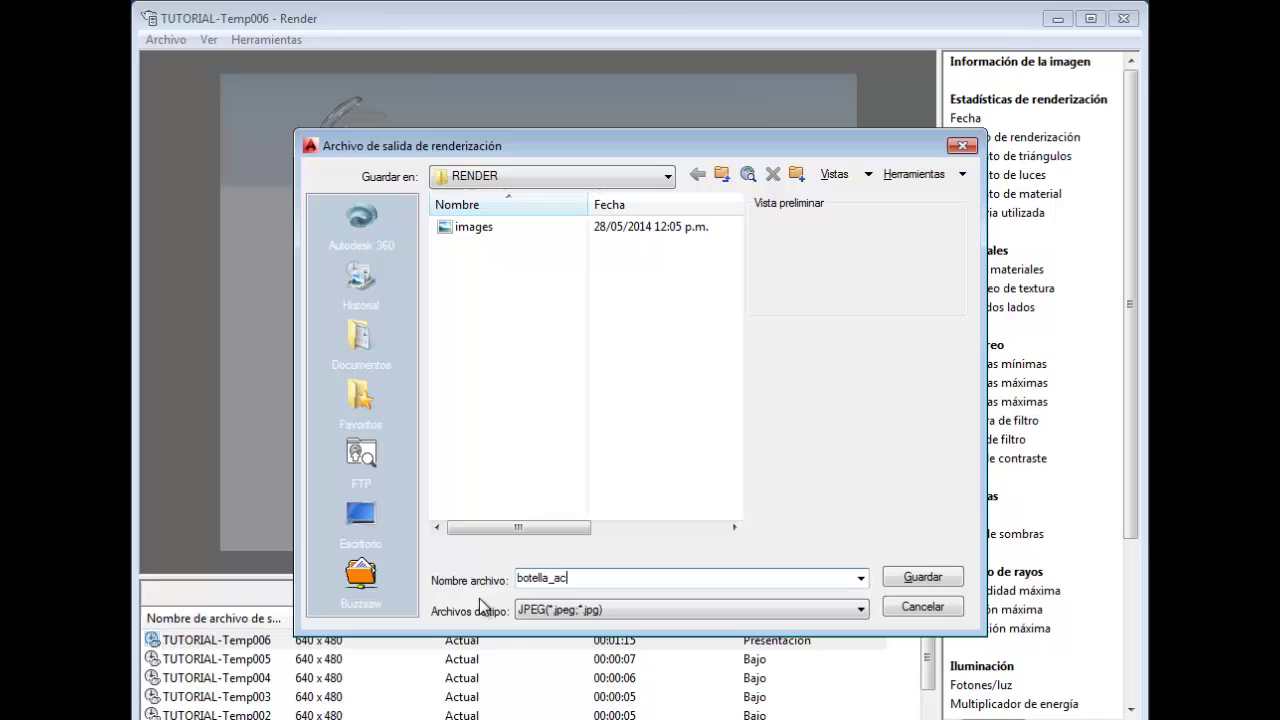
key(Tab)
click(862, 609)
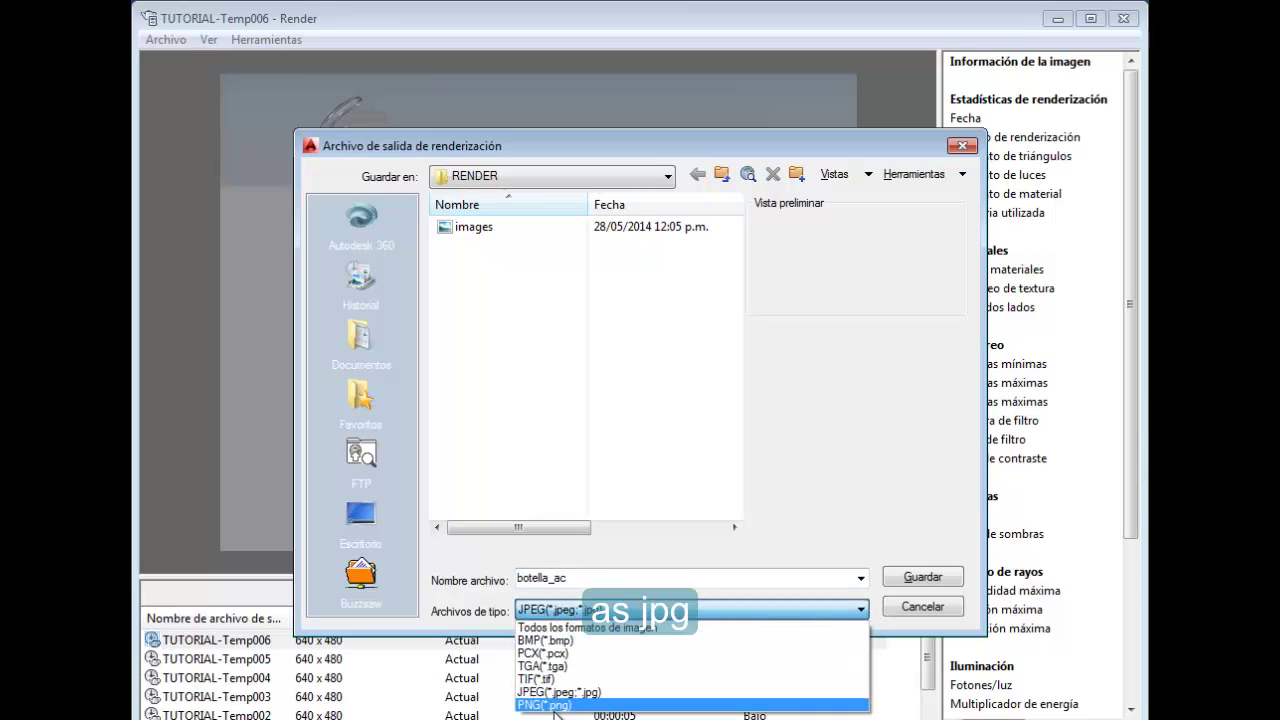
click(545, 692)
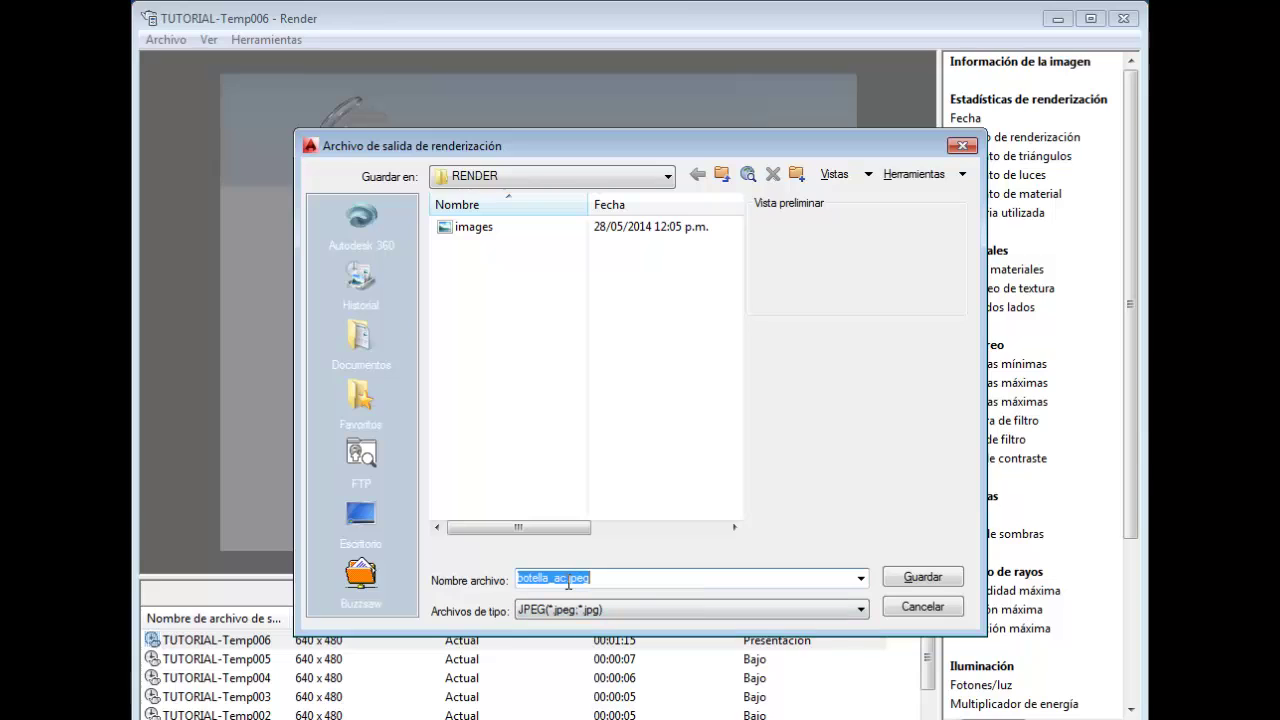
click(895, 580)
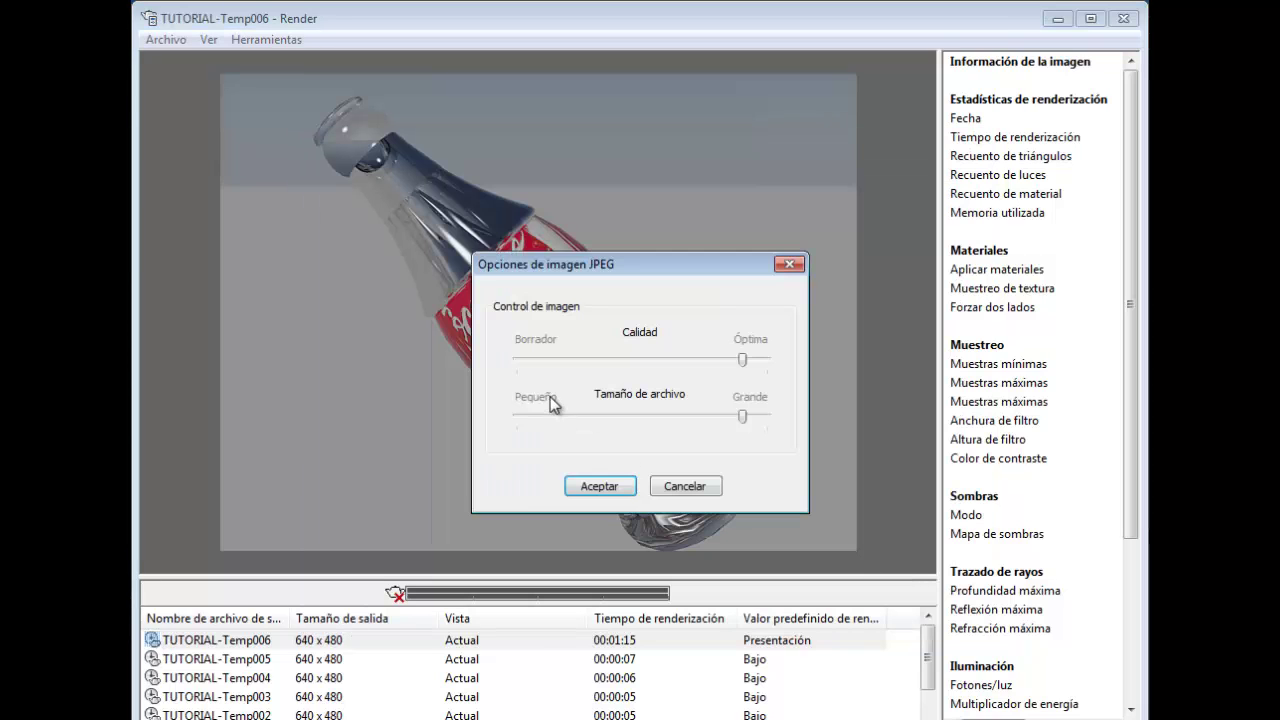
Set the JPEG quality of the saved render to the maximum (Óptima) and close the render window
drag(744, 360, 768, 362)
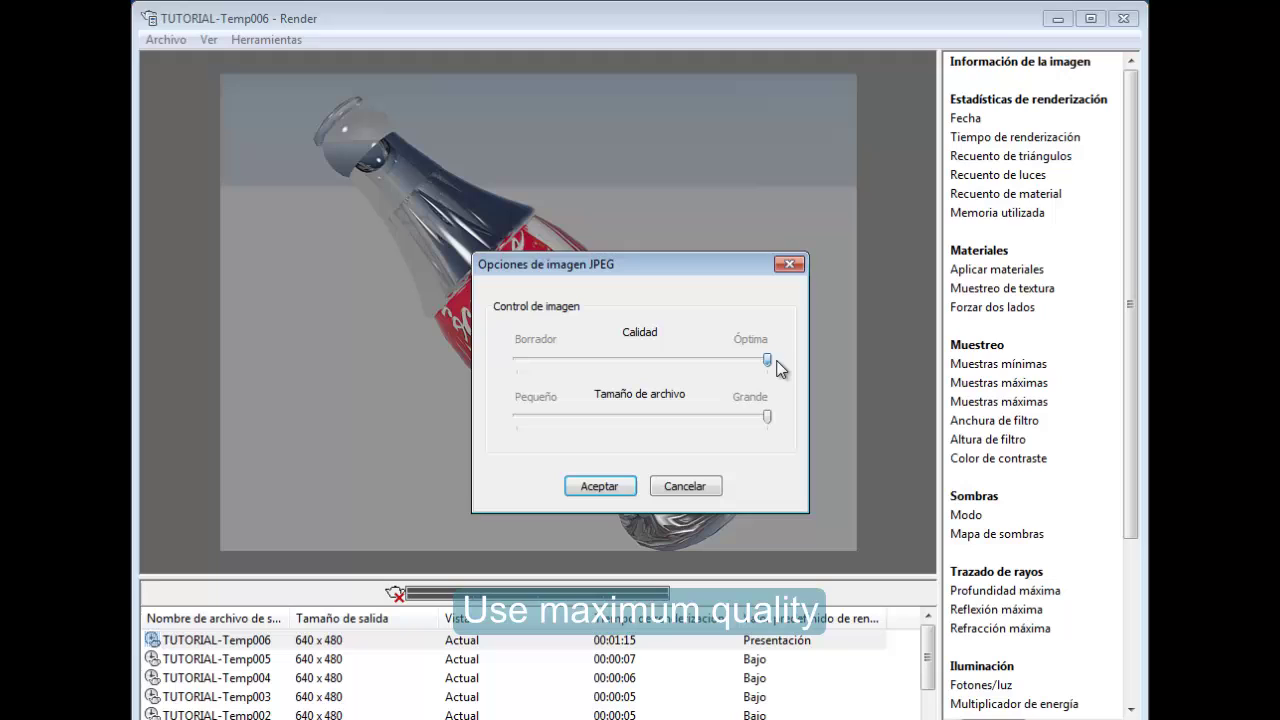
click(597, 486)
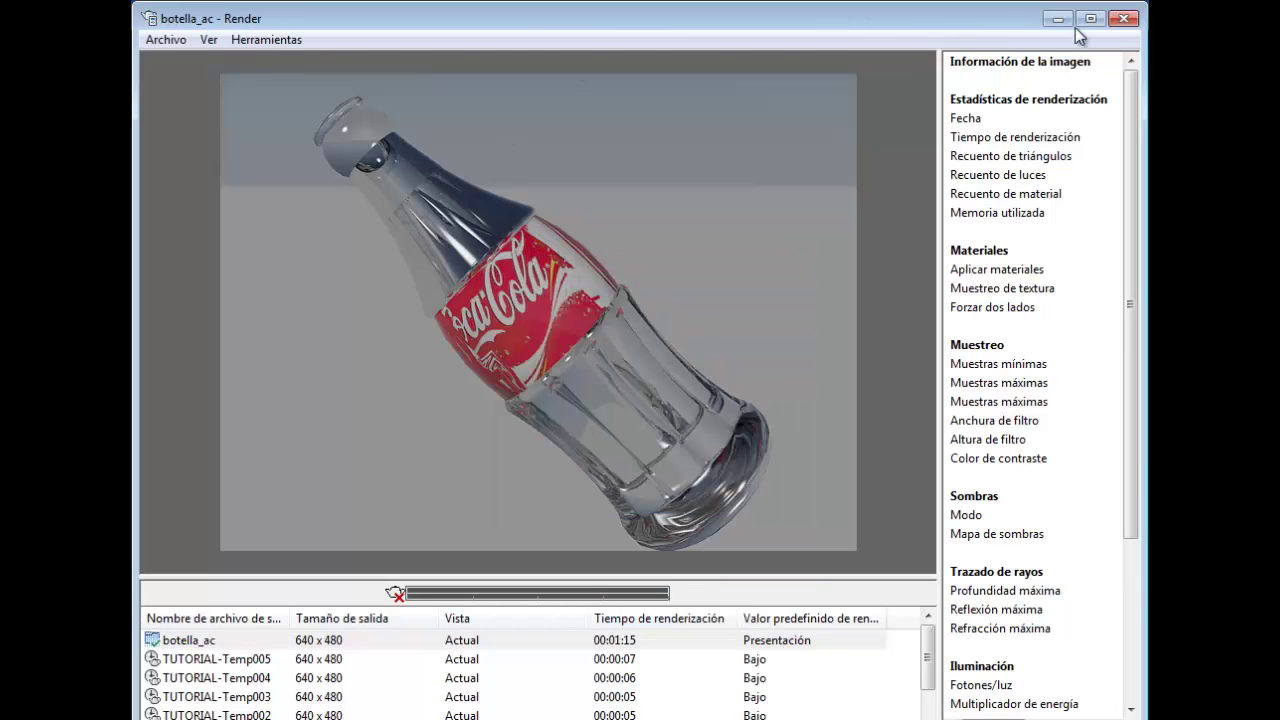
click(1125, 20)
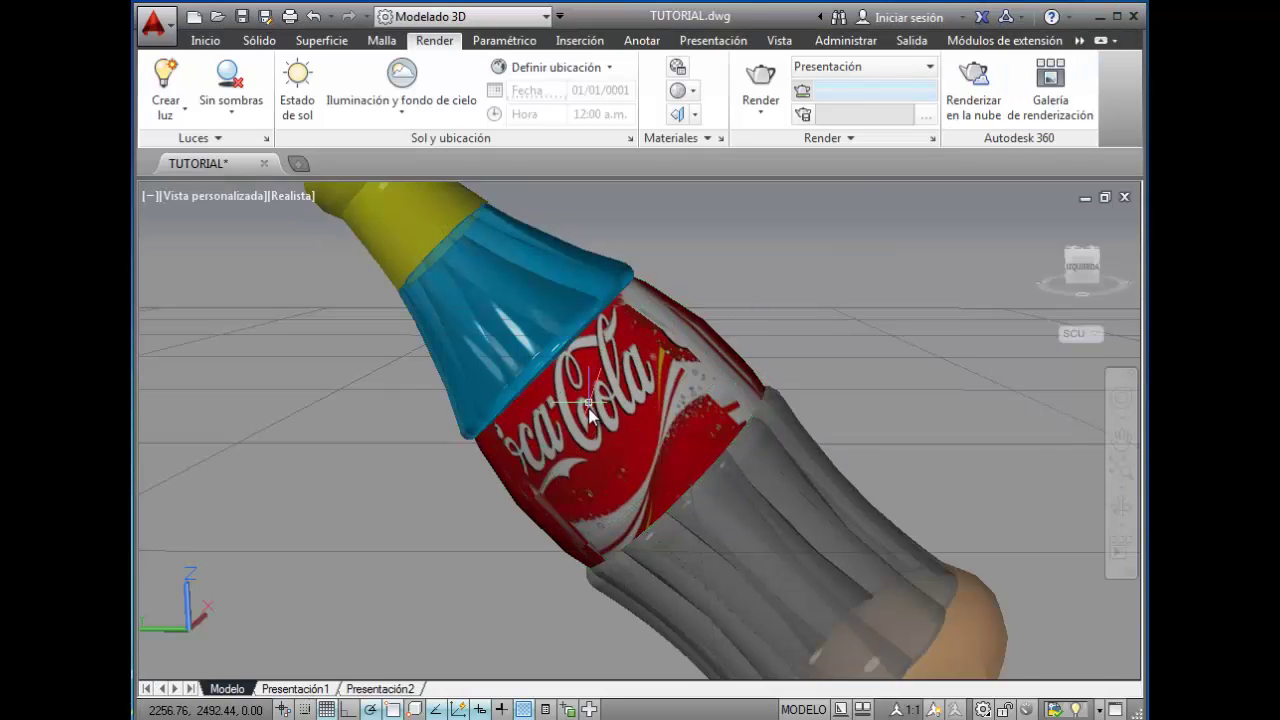
Attach the Acorazado material to layer Capa4 in place of the logo
scroll(590, 413, down, 2)
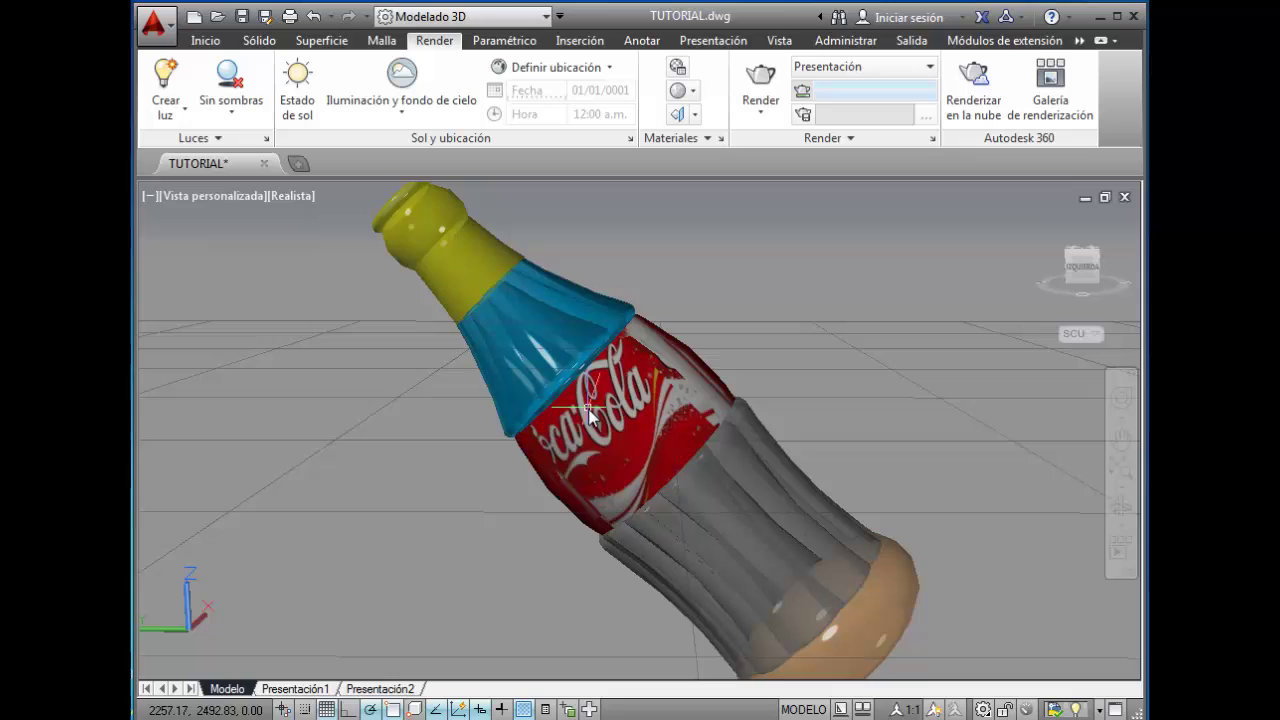
scroll(595, 425, down, 1)
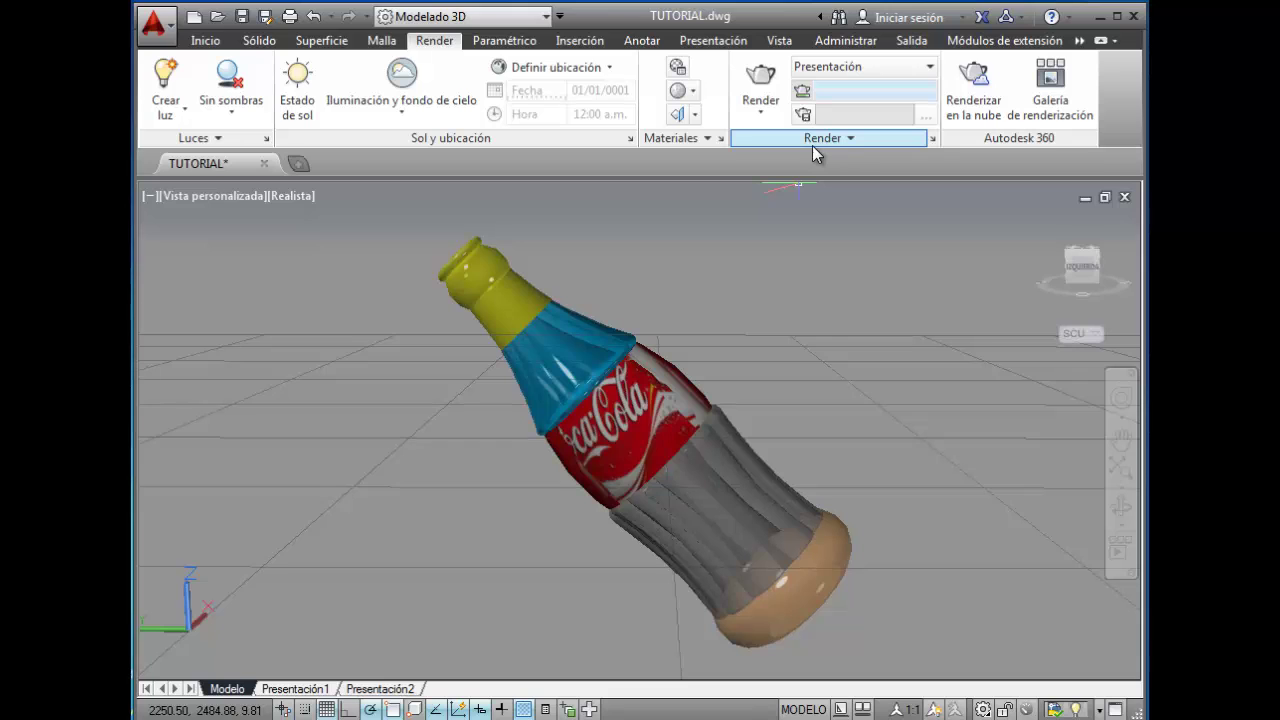
click(671, 138)
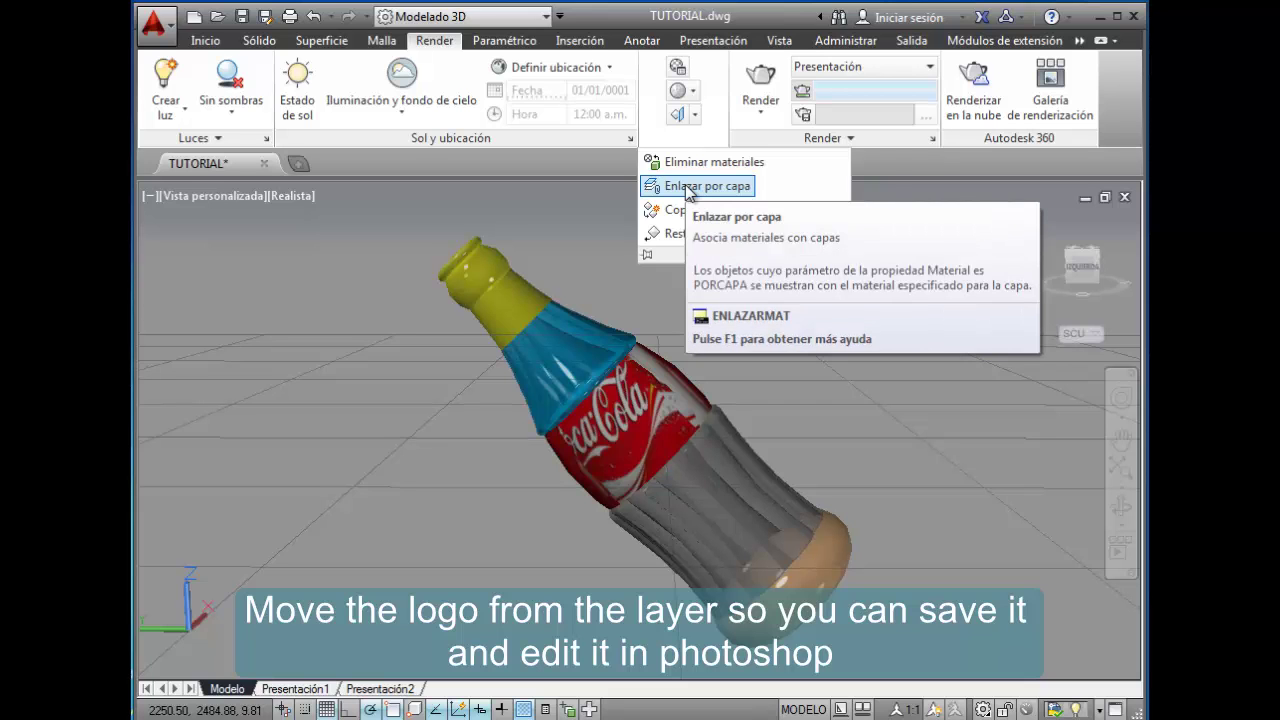
click(687, 187)
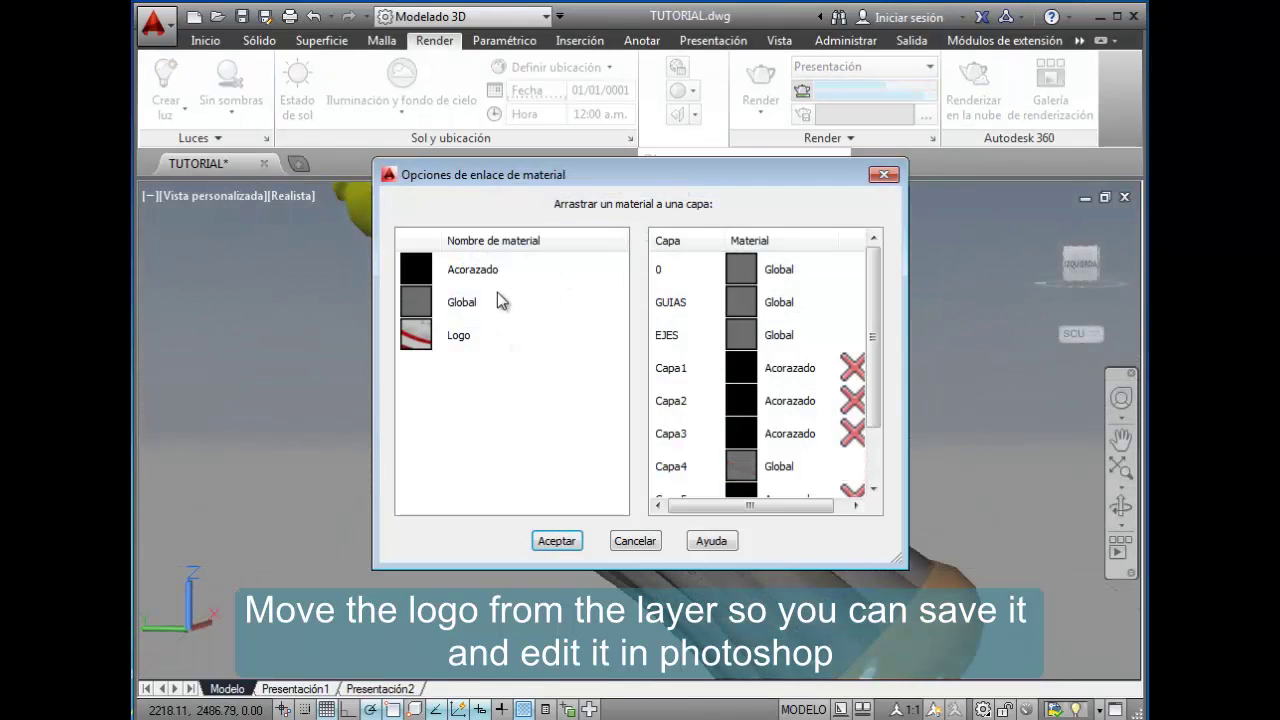
drag(472, 270, 741, 470)
click(556, 540)
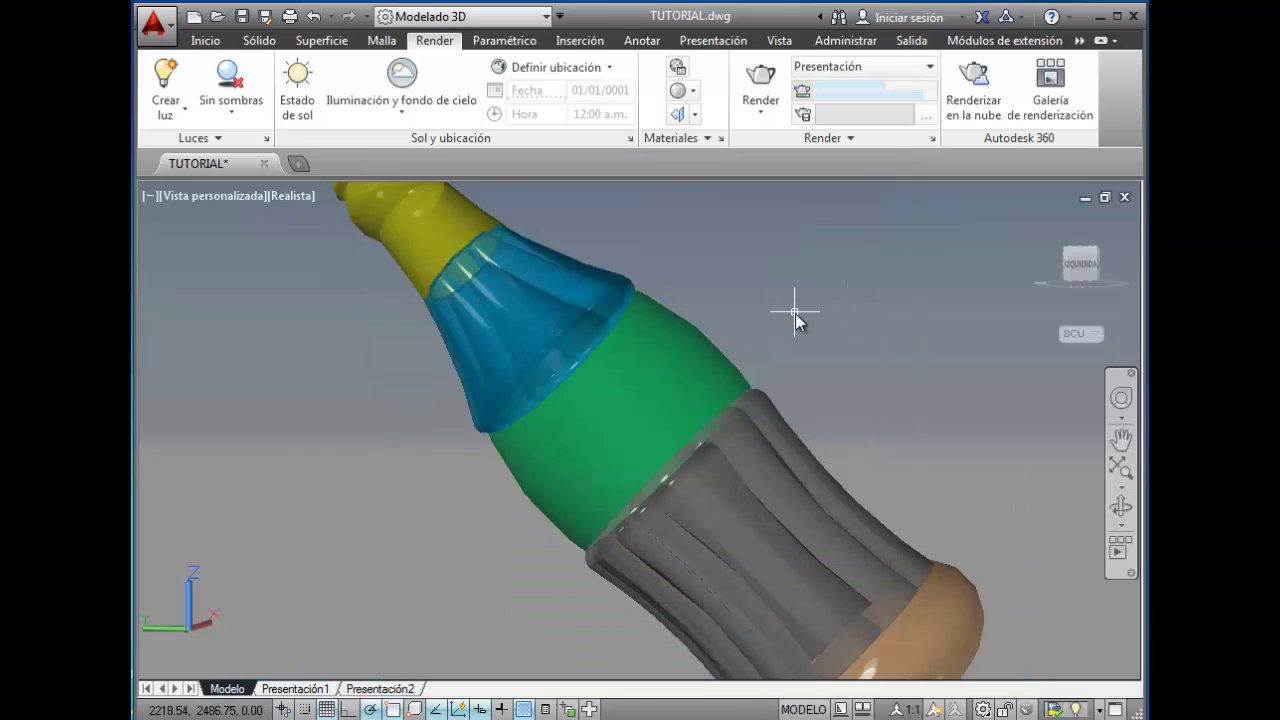
Frame the bottle without the logo closer and render it with the Presentación preset
scroll(790, 312, up, 1)
click(905, 66)
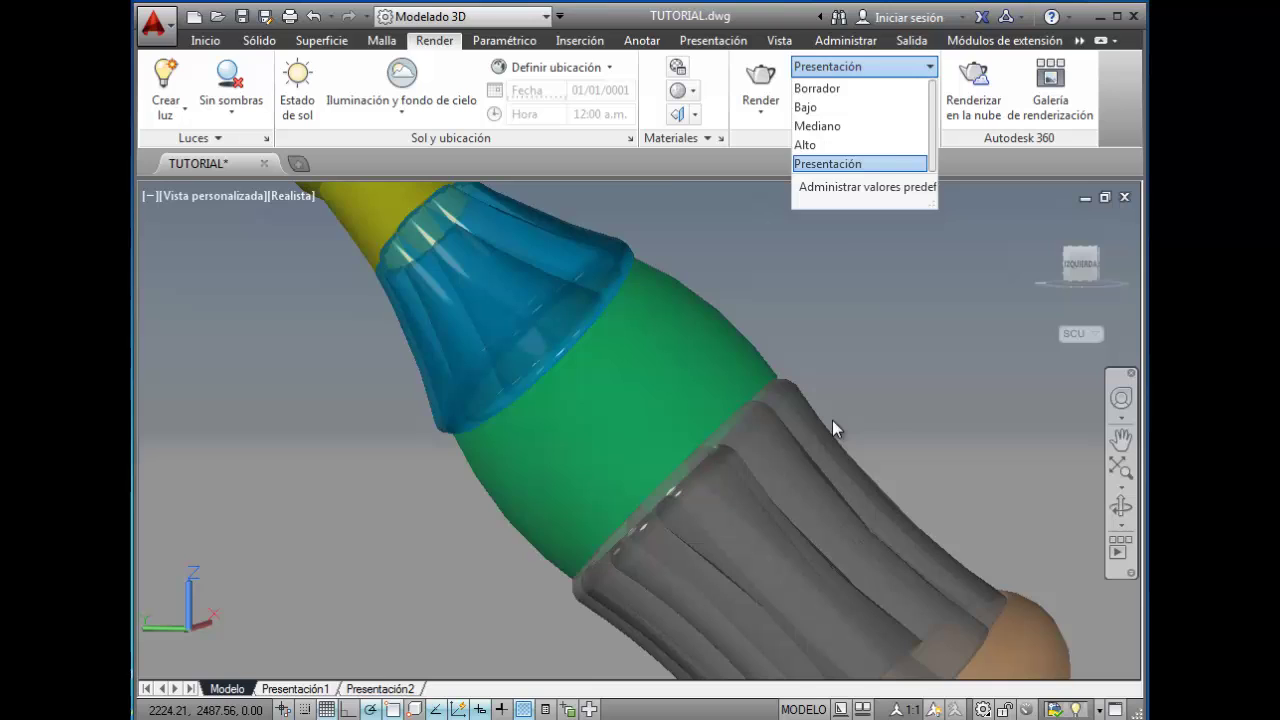
click(827, 163)
click(760, 85)
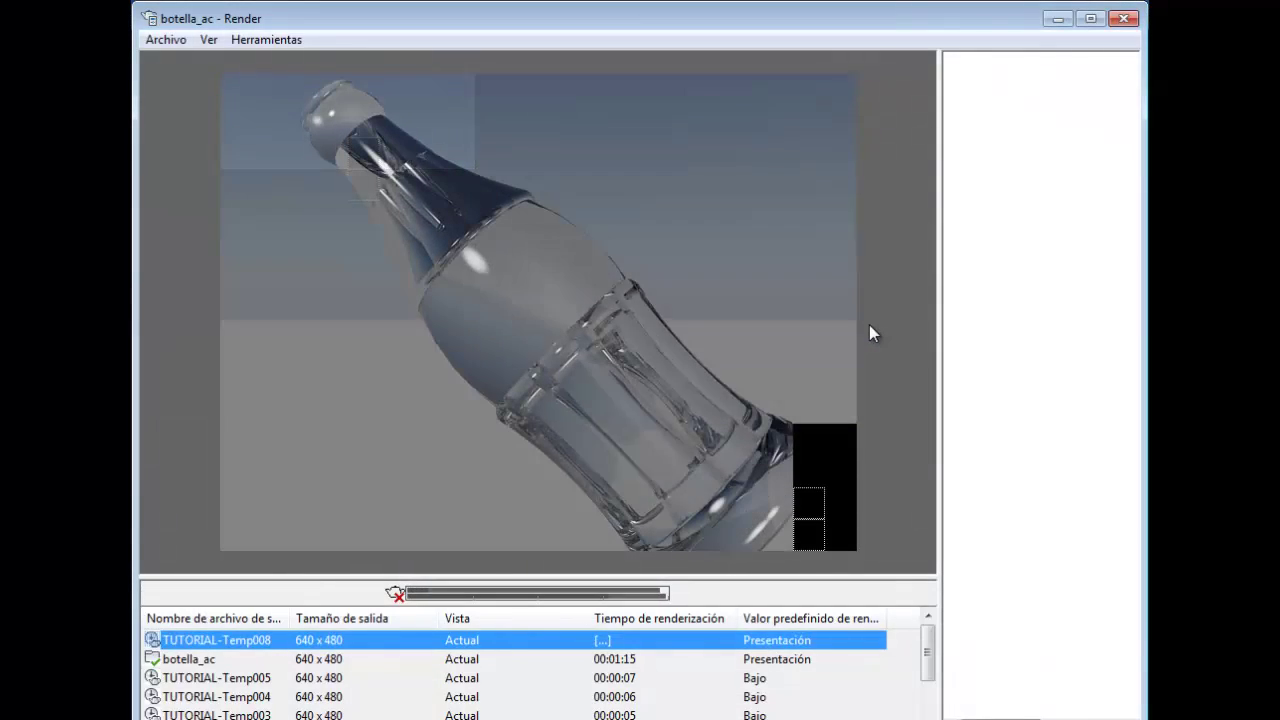
Save the logo-free render as botella_ps in JPEG format at maximum quality
click(166, 39)
click(185, 60)
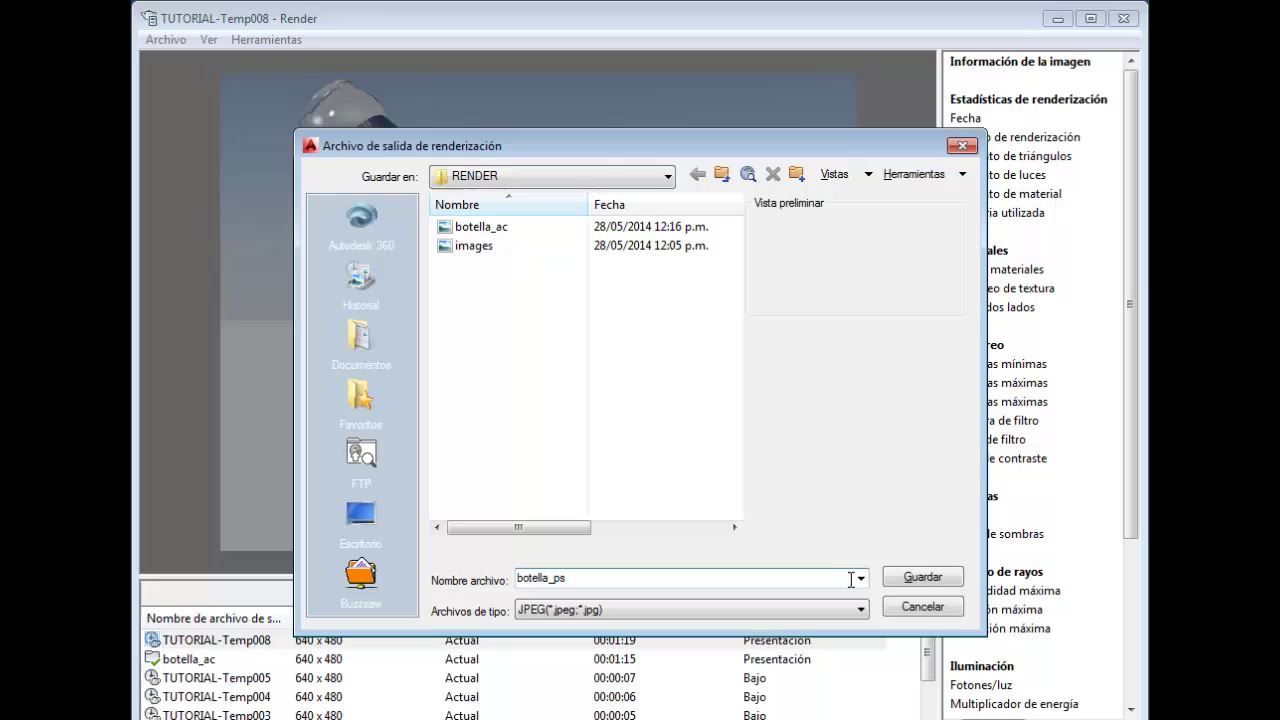
click(918, 577)
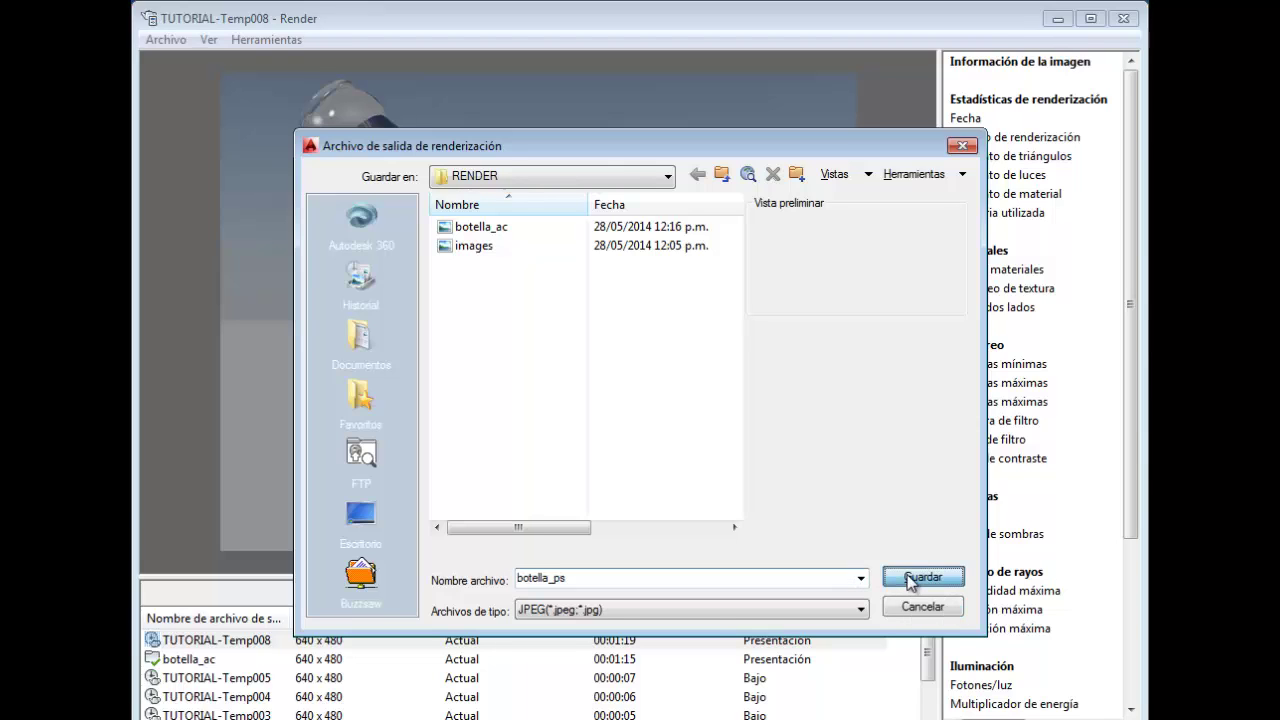
drag(742, 360, 790, 369)
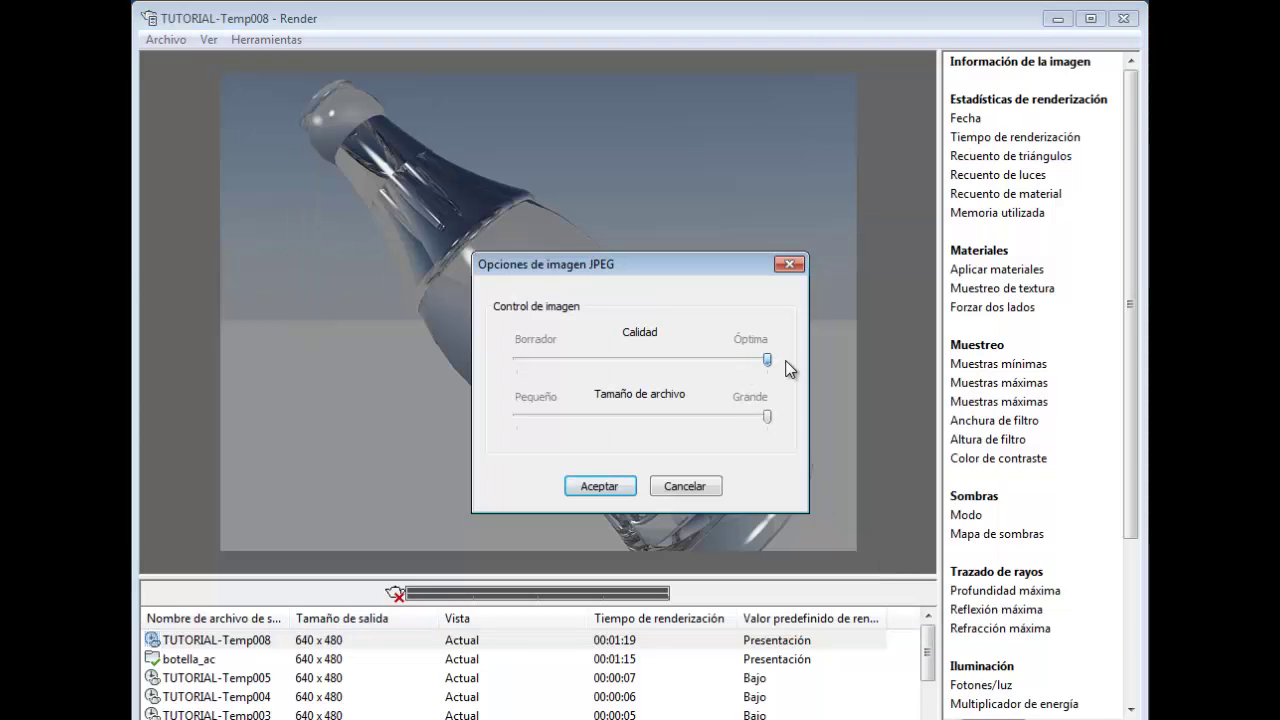
click(584, 494)
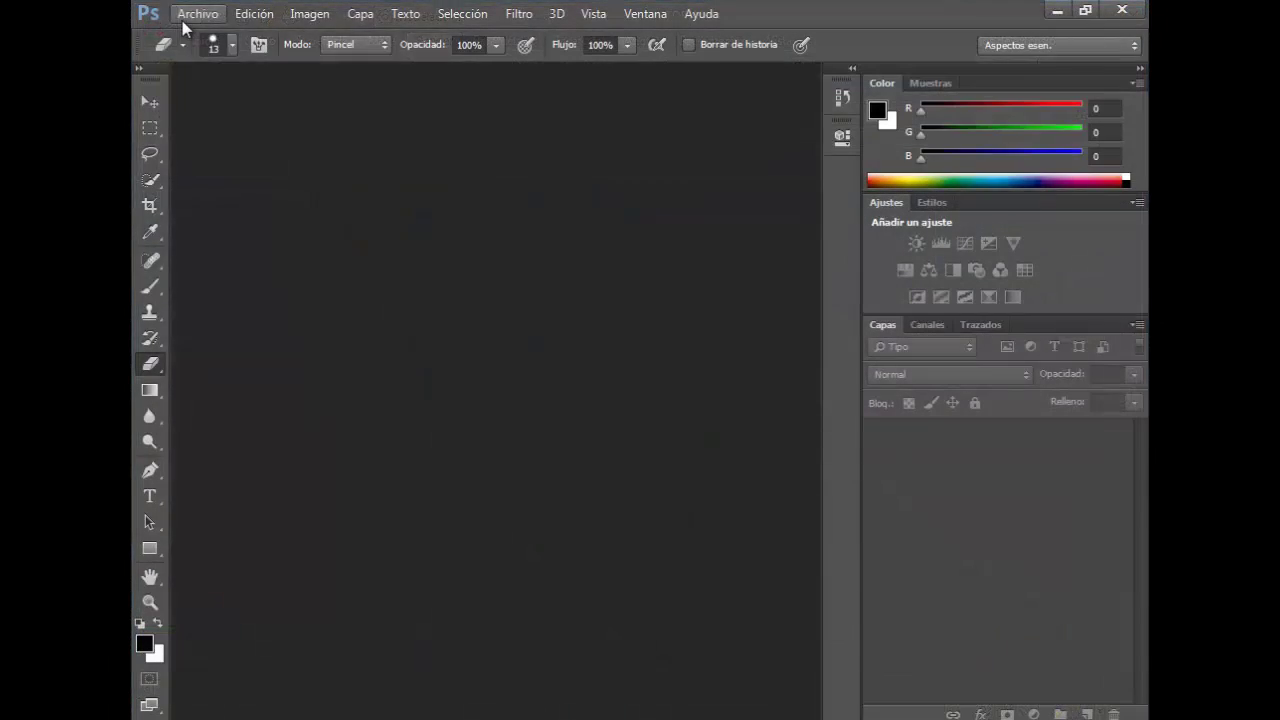
Switch to Photoshop and open botella_ac, botella_ps and images from the RENDER folder, leaving their color profiles unmodified
click(197, 13)
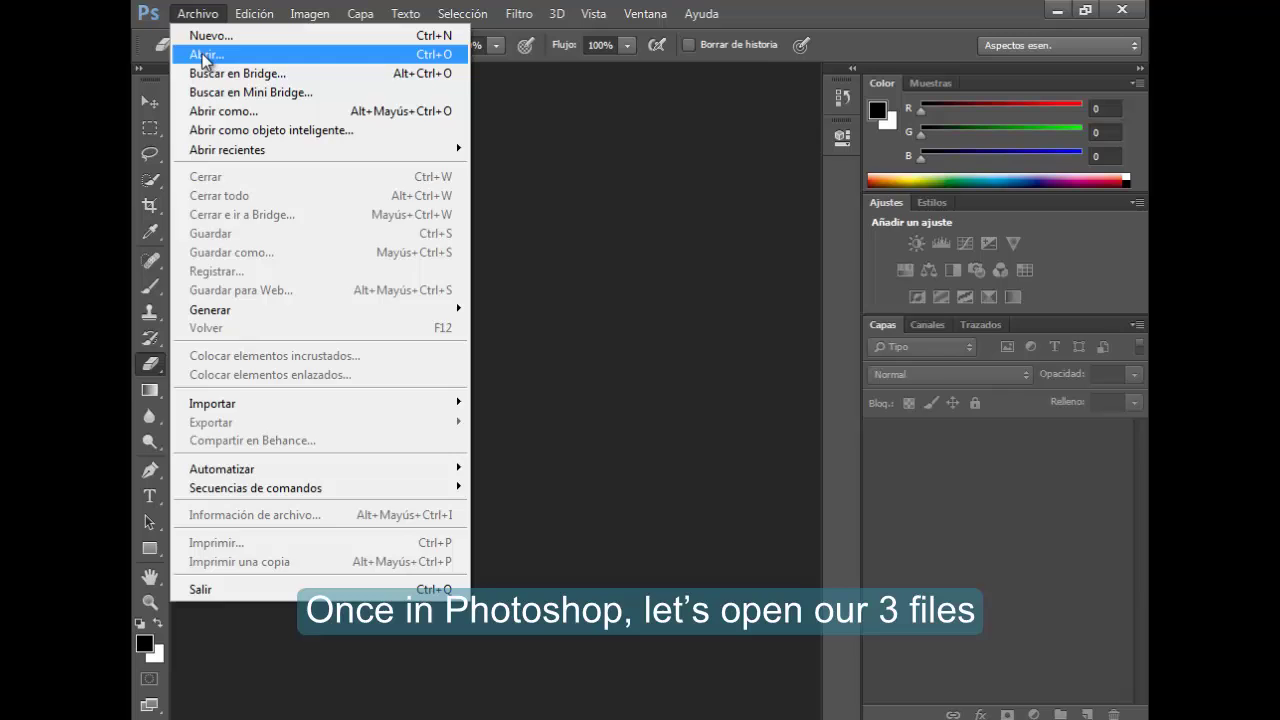
click(207, 54)
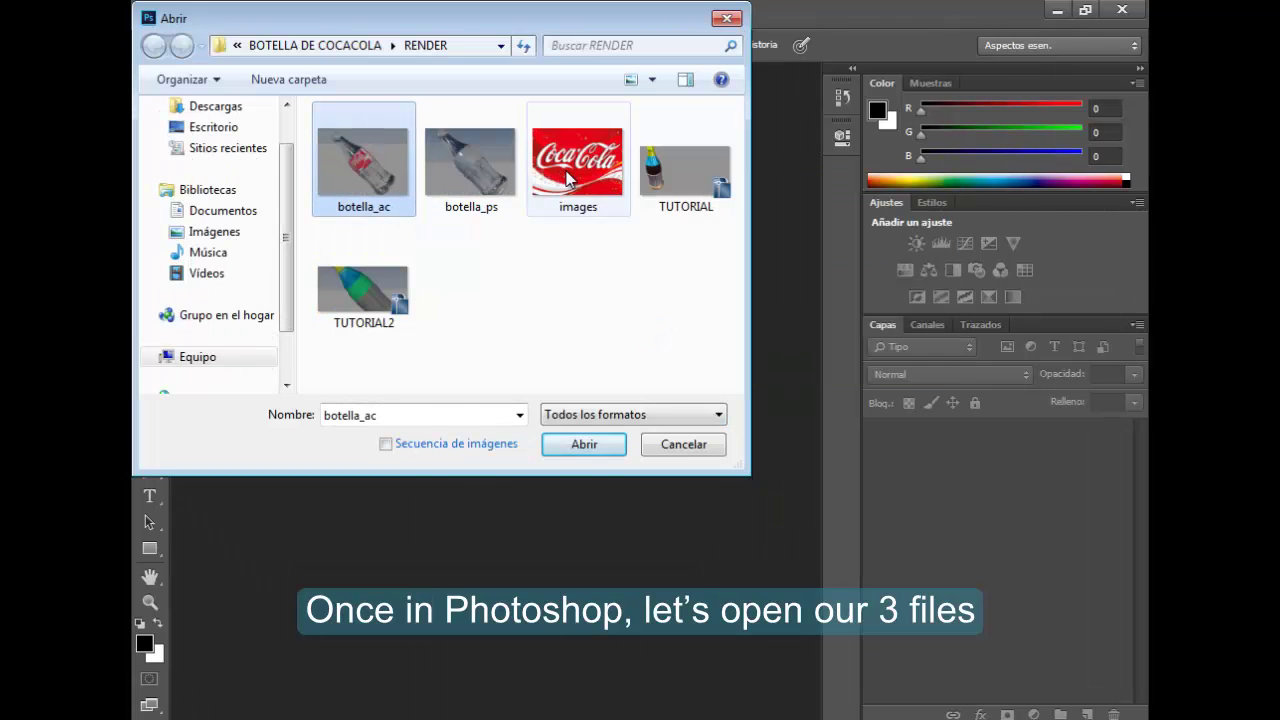
shift+click(567, 178)
click(586, 448)
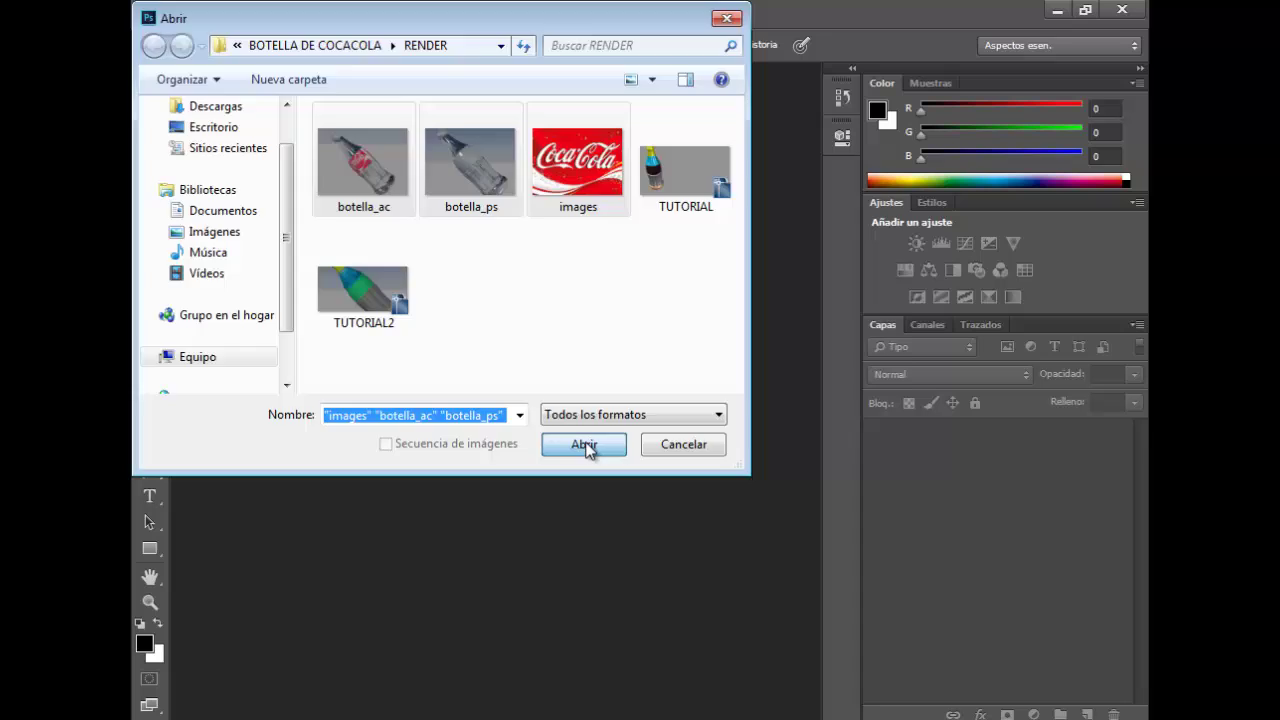
click(686, 376)
click(686, 376)
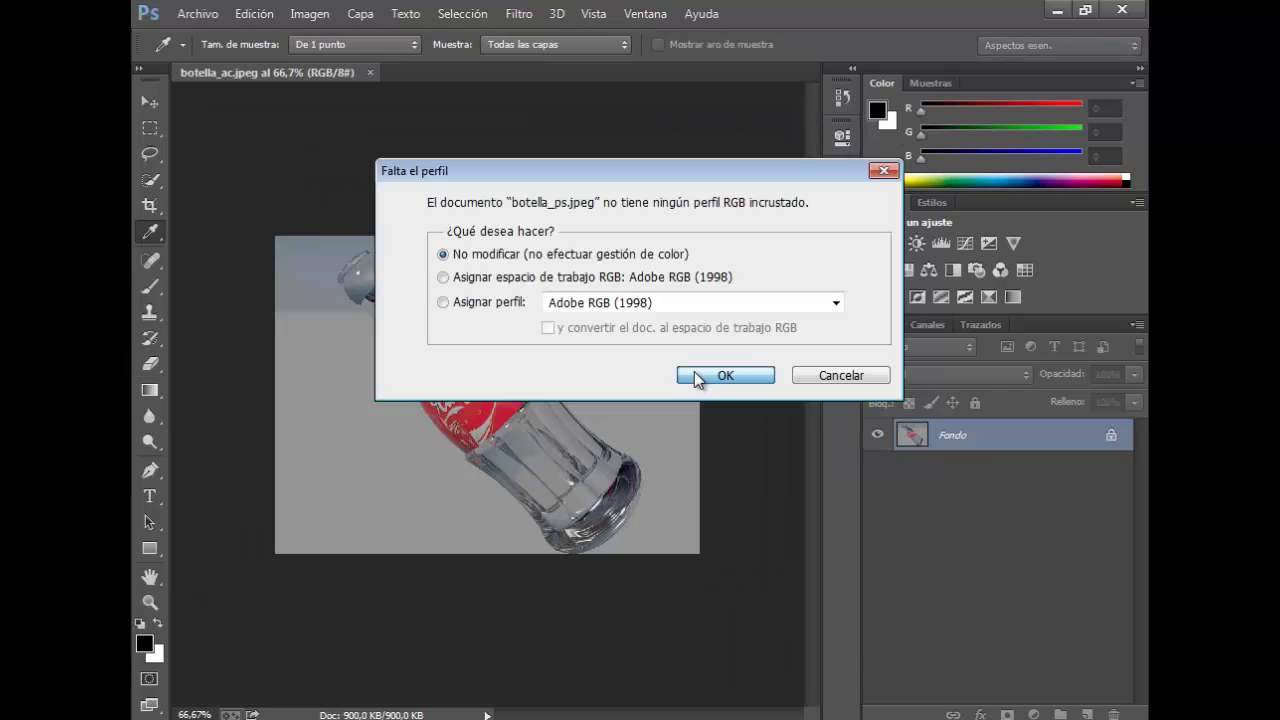
click(686, 376)
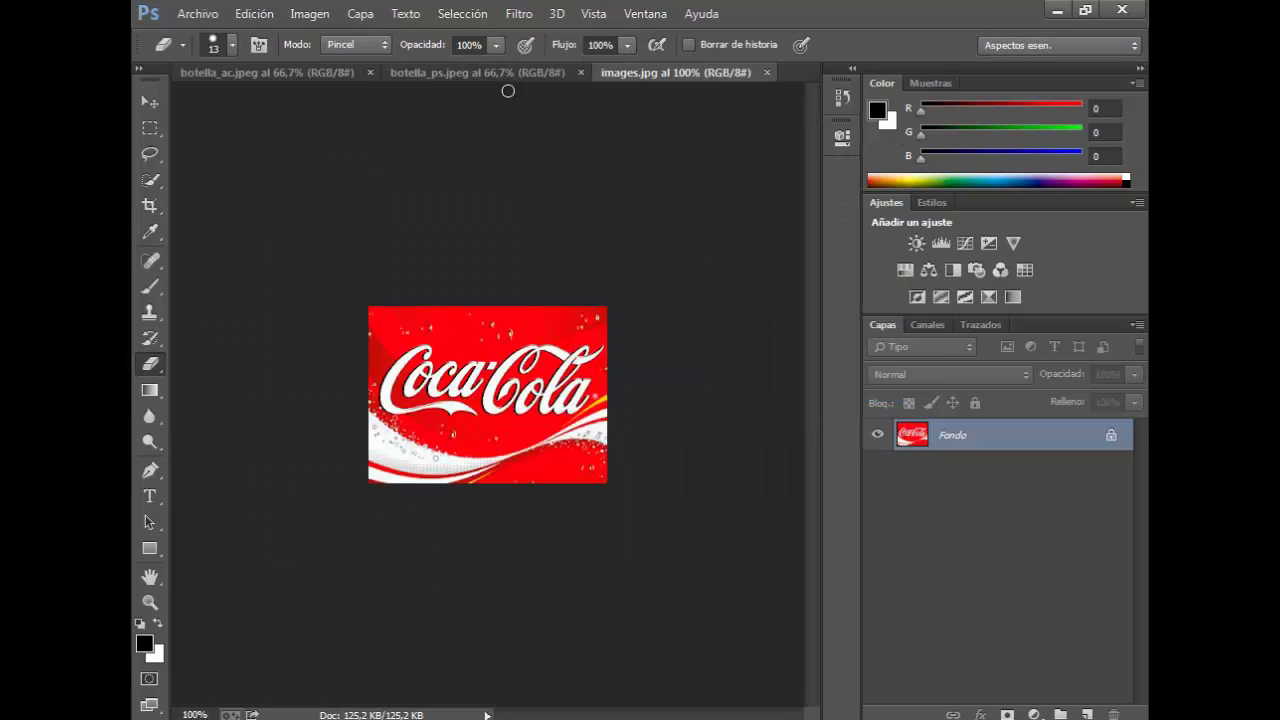
Apply HDR Toning to the botella_ac image with the Local Adaptation method, smooth edges and a larger edge-glow radius
click(270, 73)
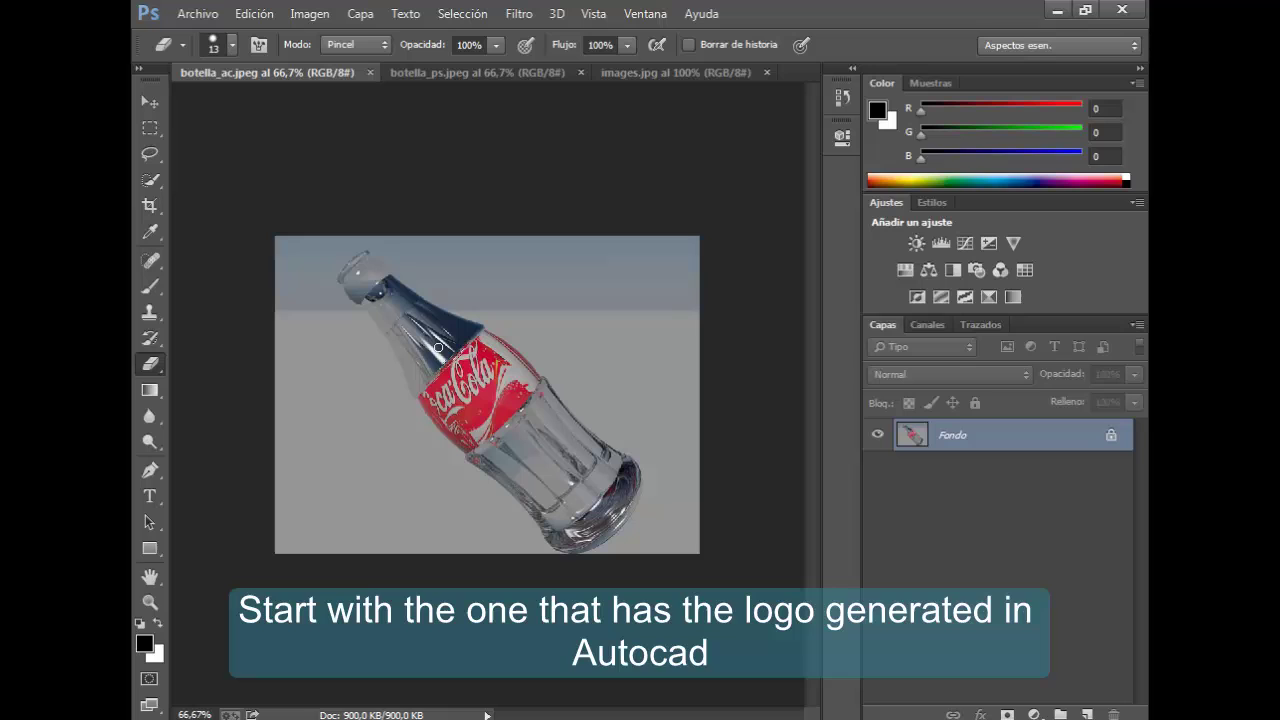
click(157, 104)
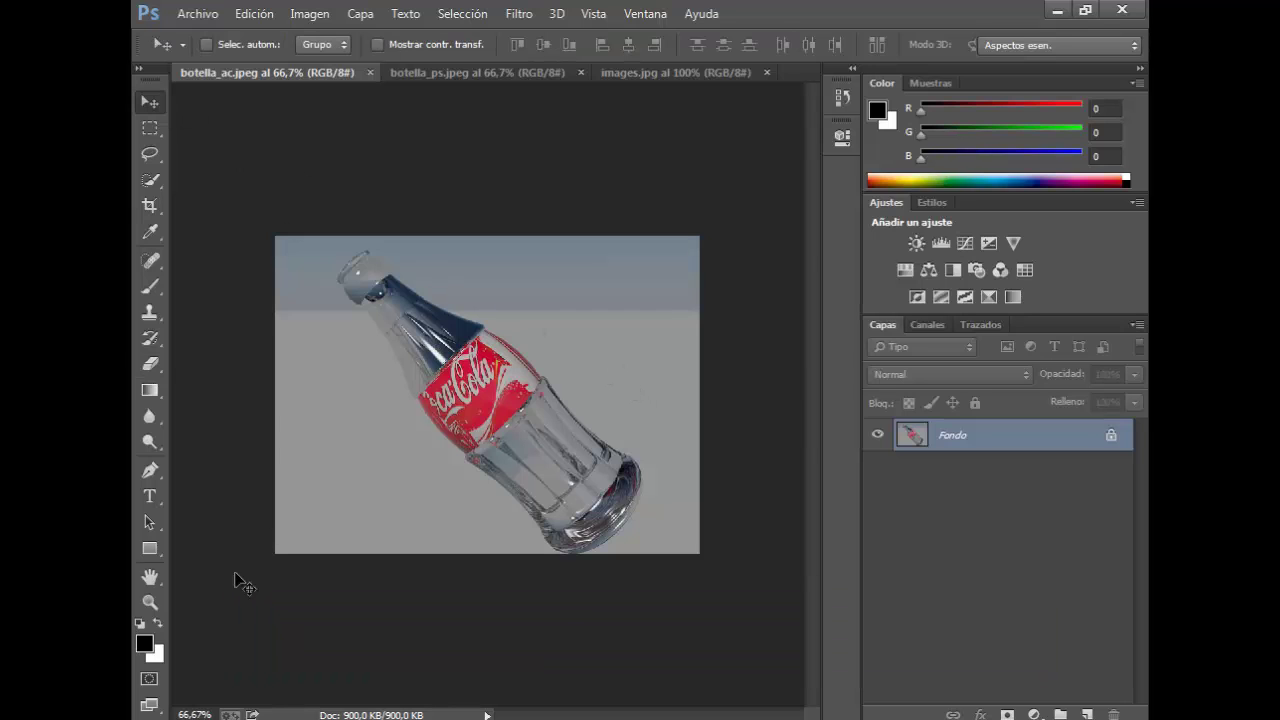
double_click(149, 602)
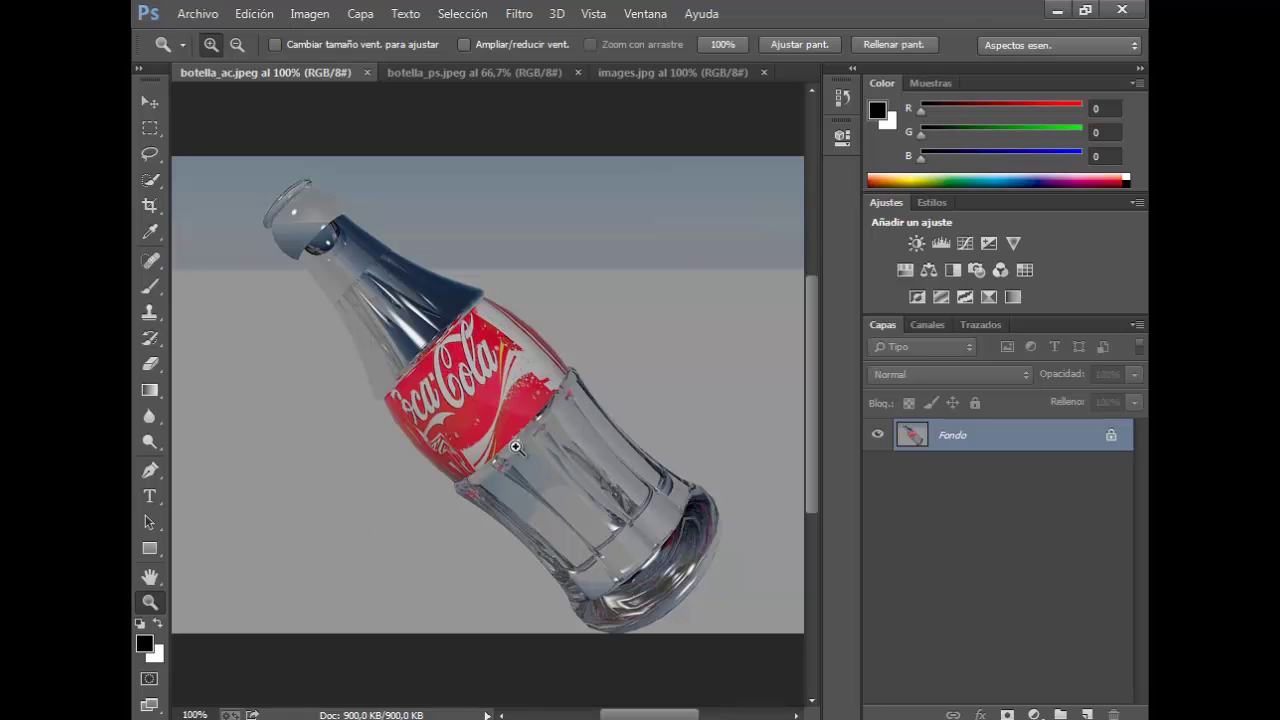
click(309, 16)
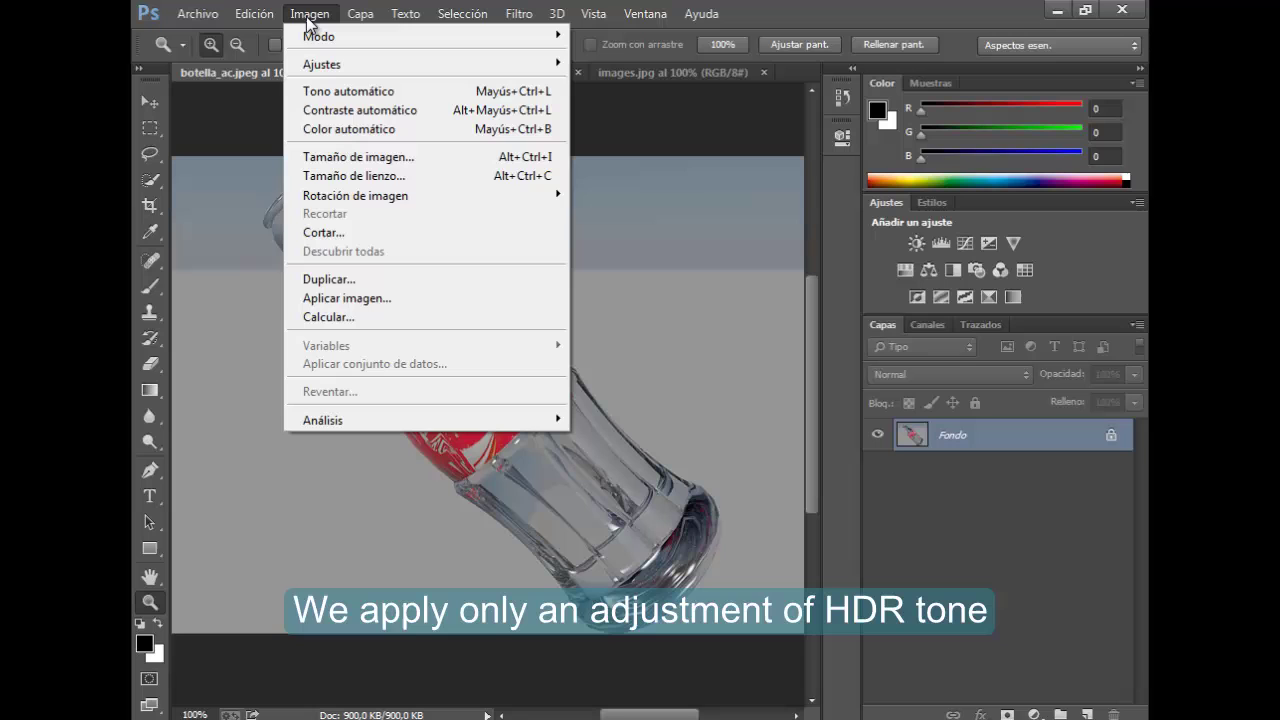
mouse_move(322, 64)
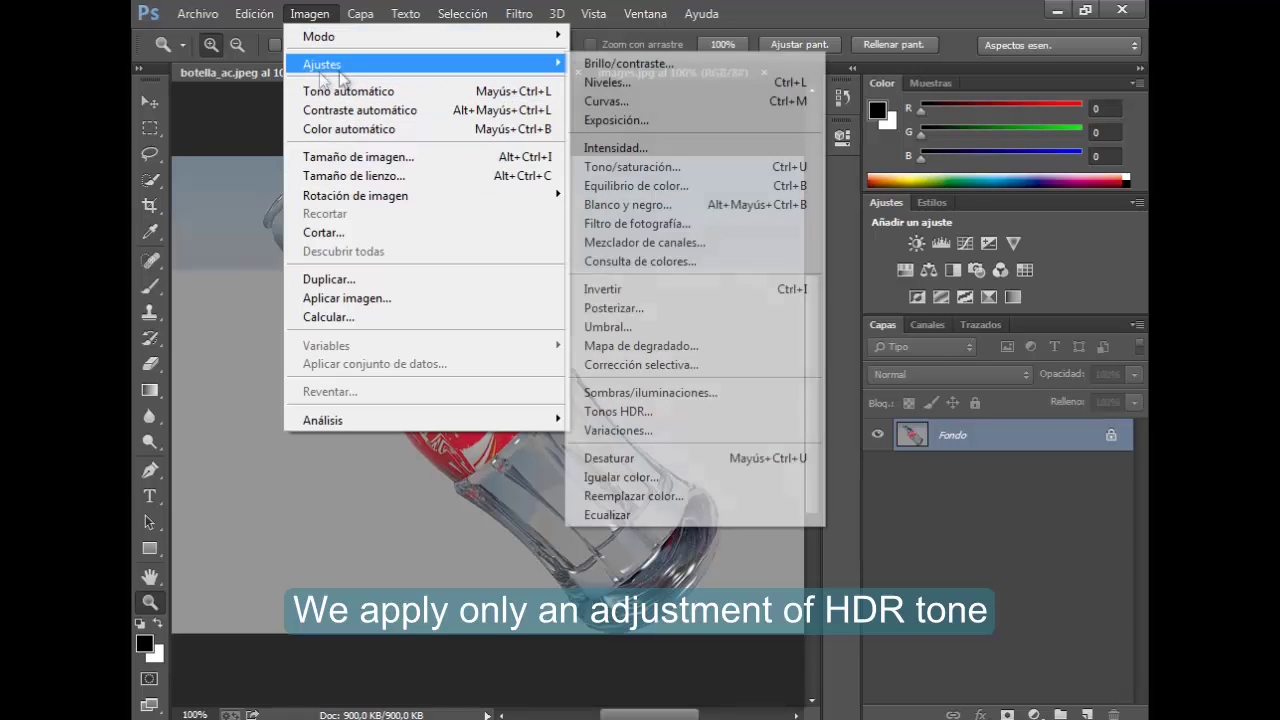
click(724, 410)
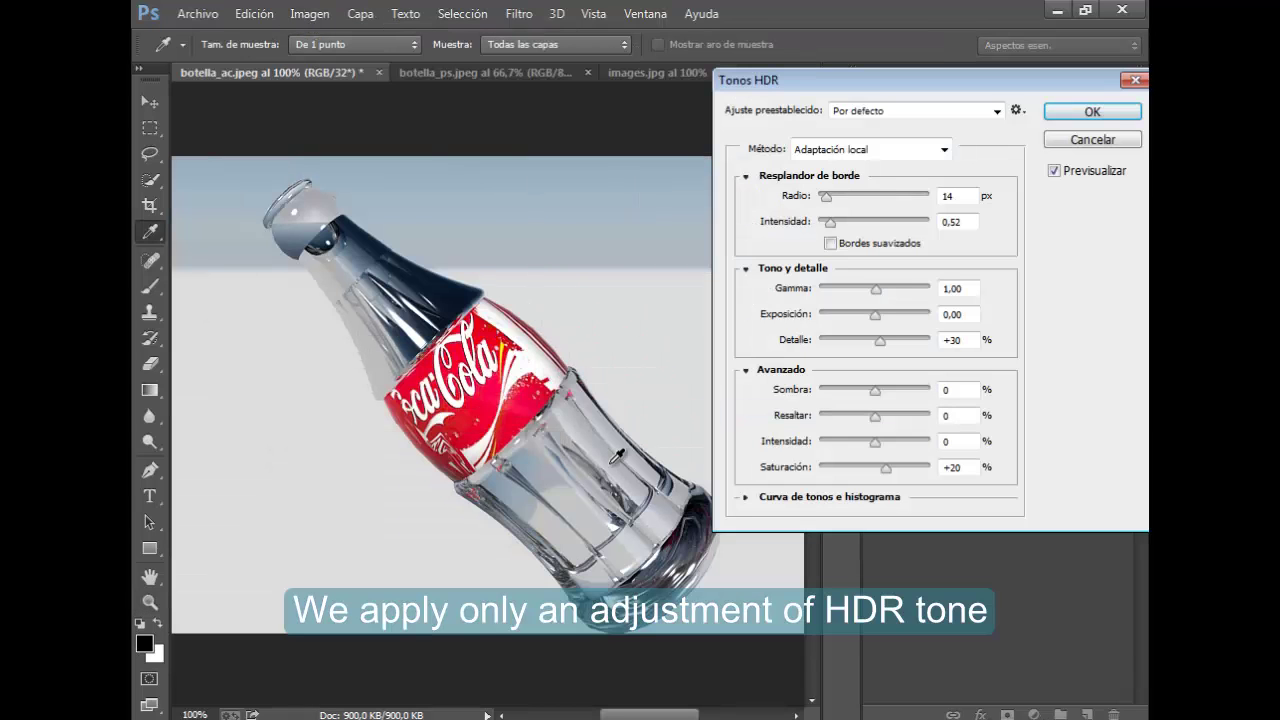
click(831, 243)
drag(829, 200, 891, 197)
click(1092, 111)
key(z)
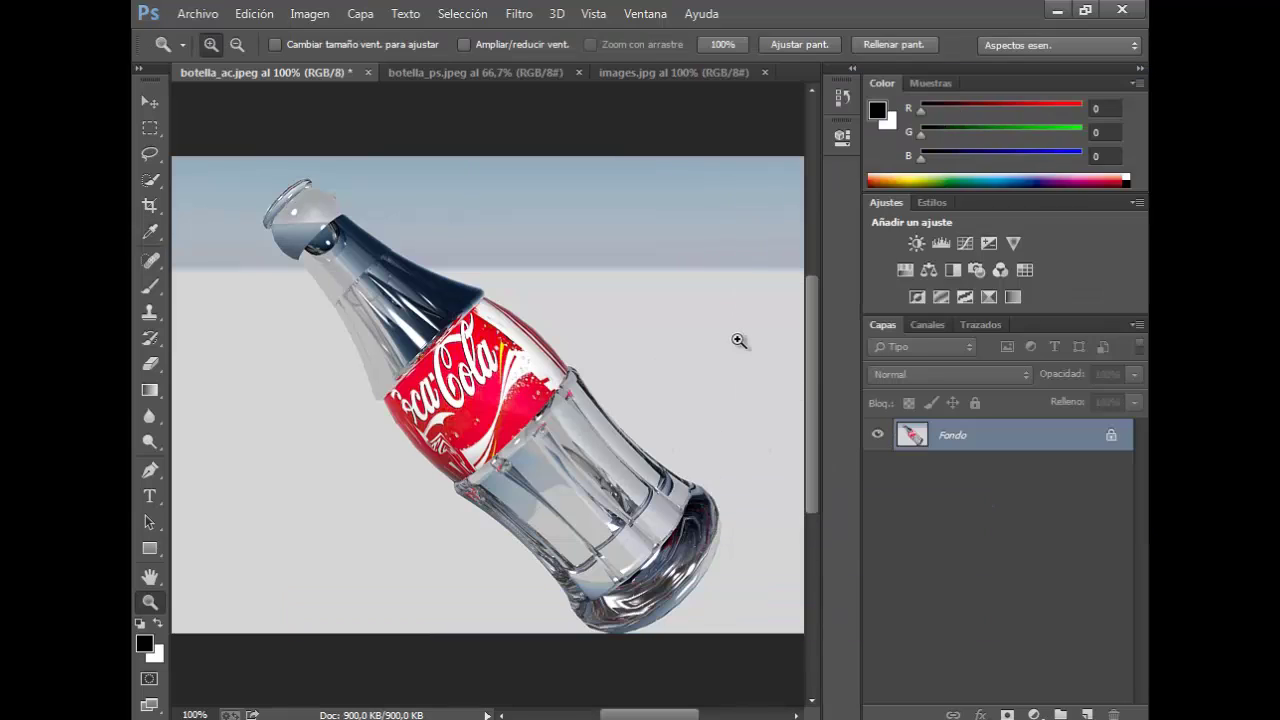
Export the toned botella_ac image for the web as a JPEG at quality 100, saving it as botella_ac on the desktop
click(198, 13)
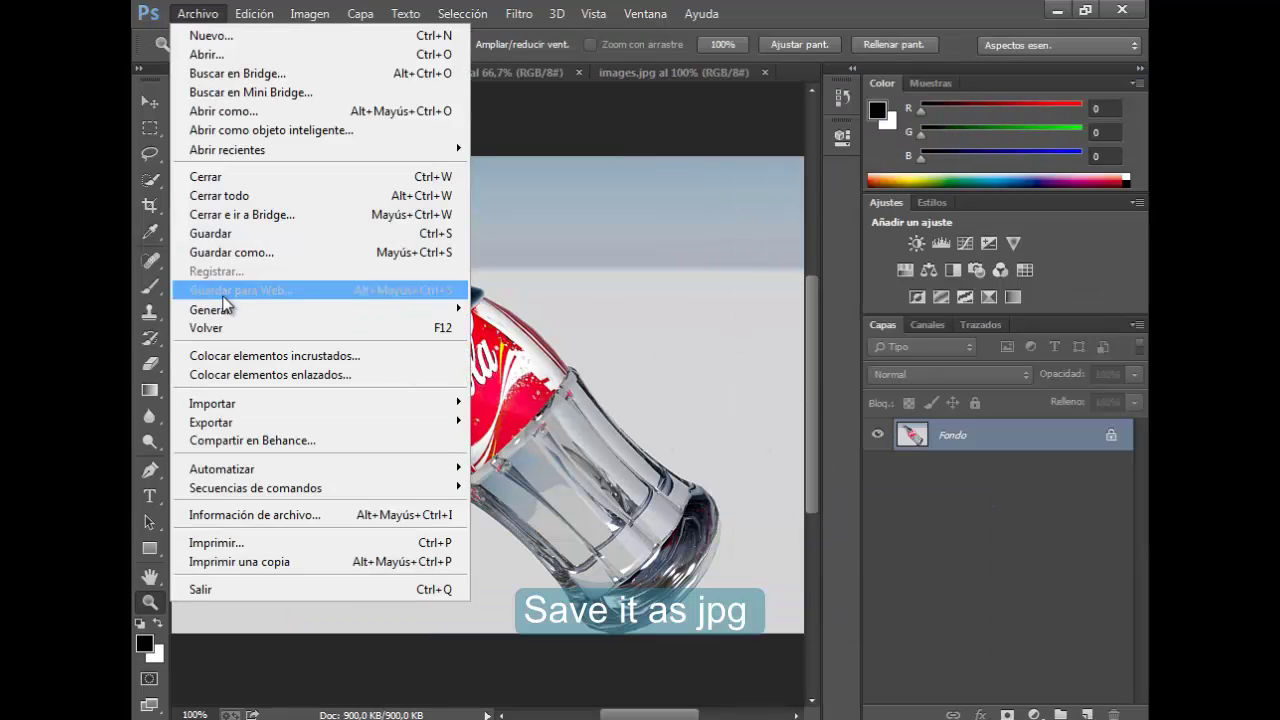
click(257, 289)
click(955, 72)
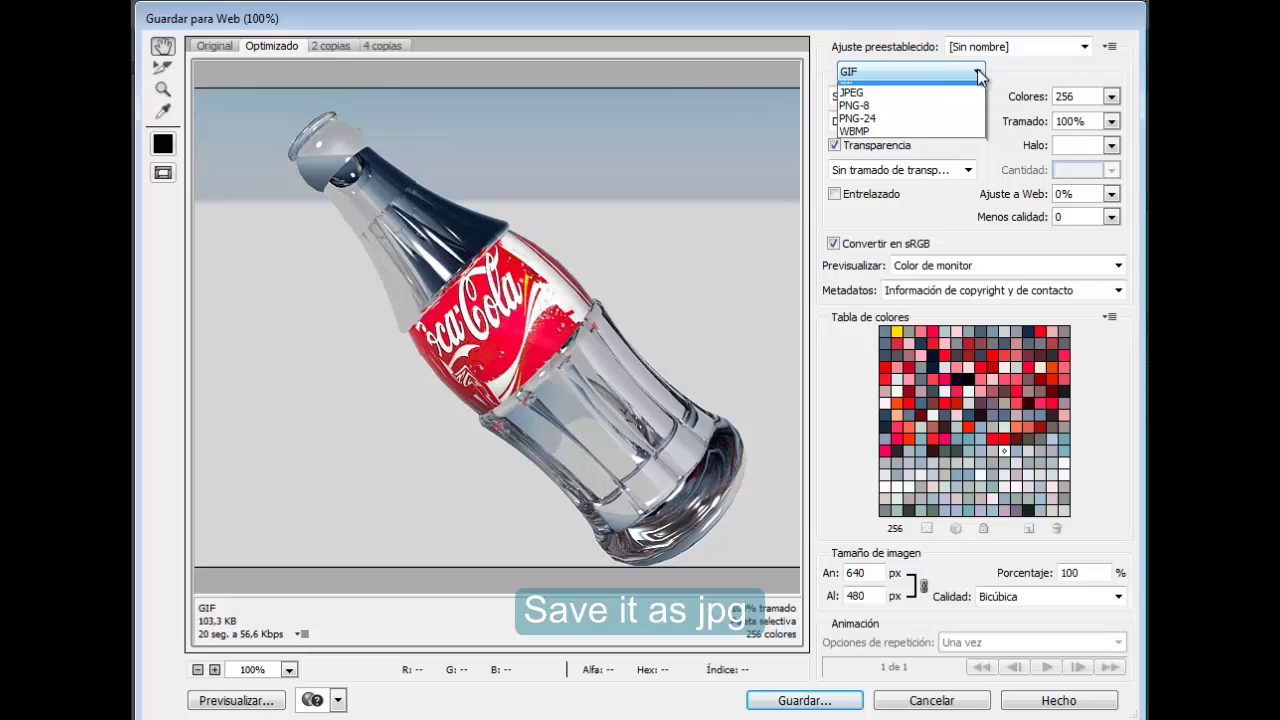
click(874, 101)
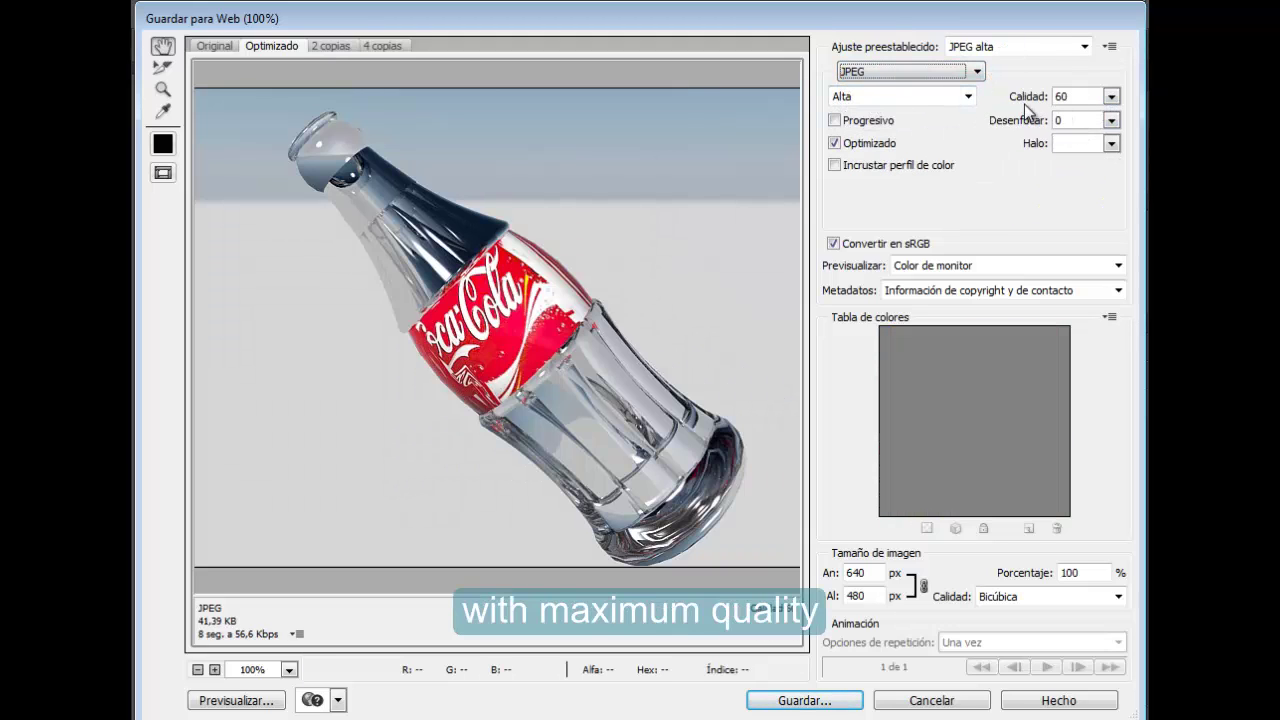
click(1111, 97)
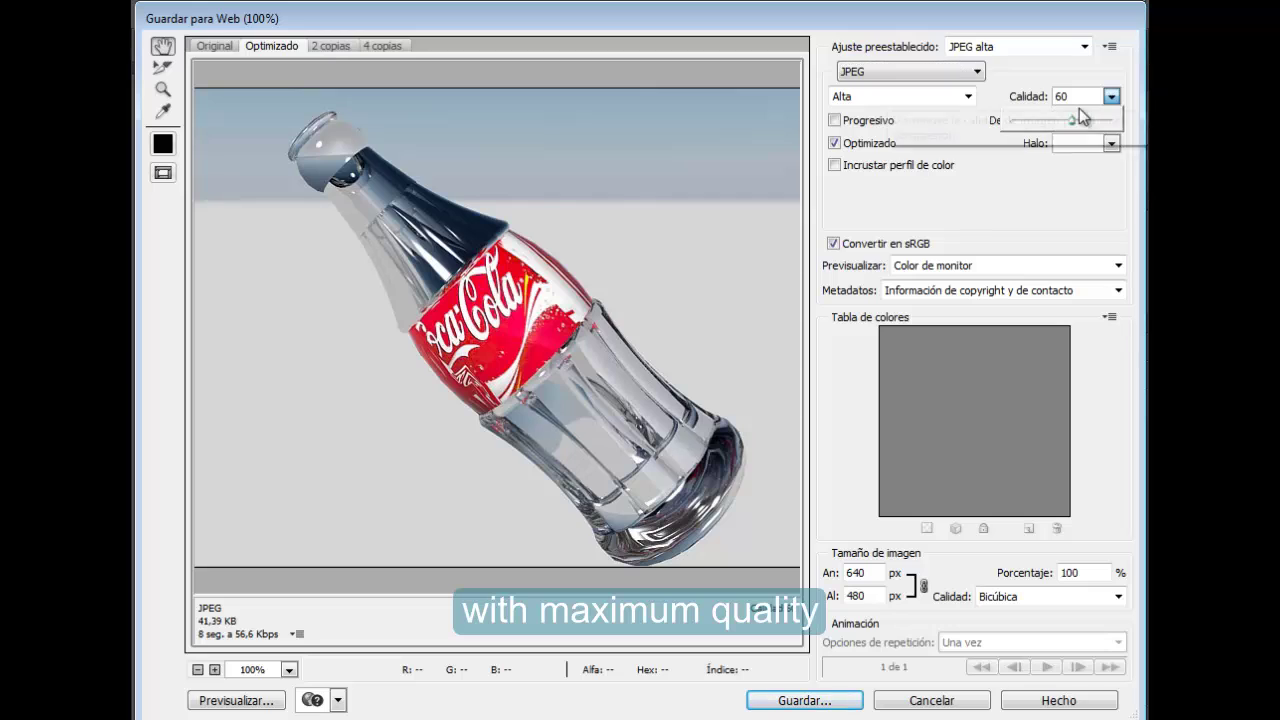
drag(1073, 121, 1116, 125)
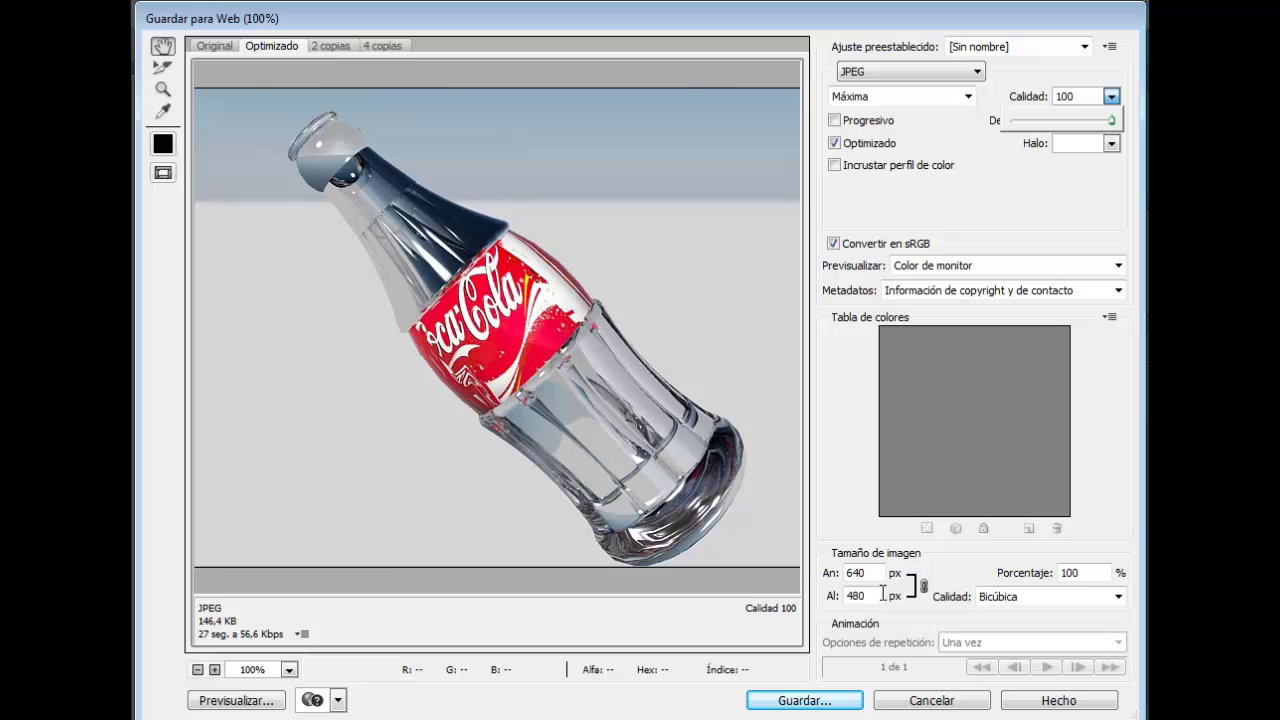
click(805, 700)
click(199, 185)
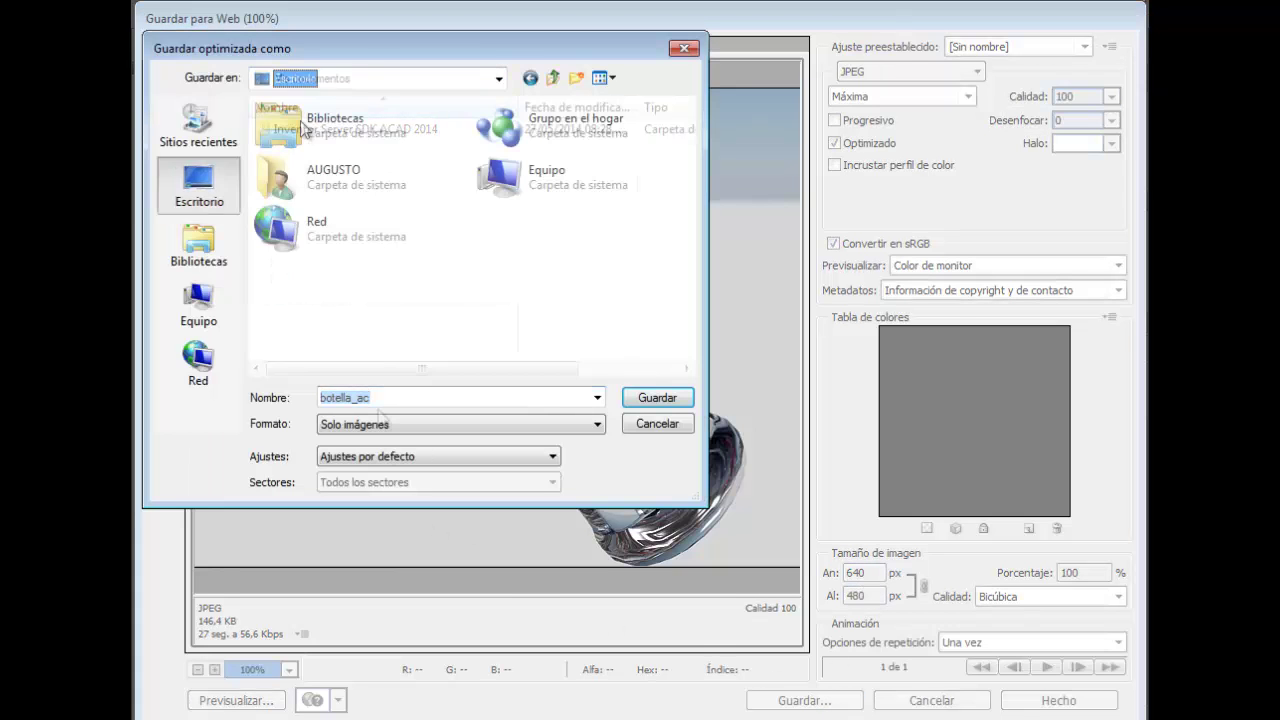
click(657, 397)
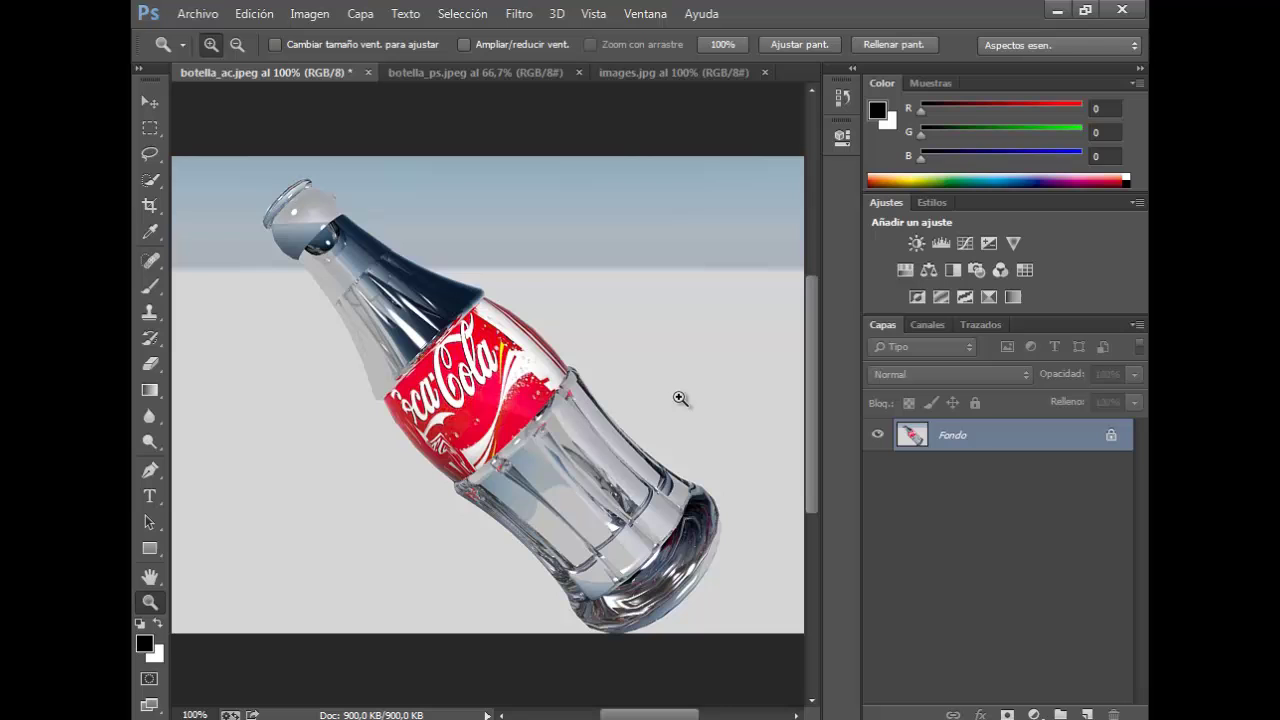
Close the botella_ac document
click(368, 72)
click(314, 76)
click(553, 346)
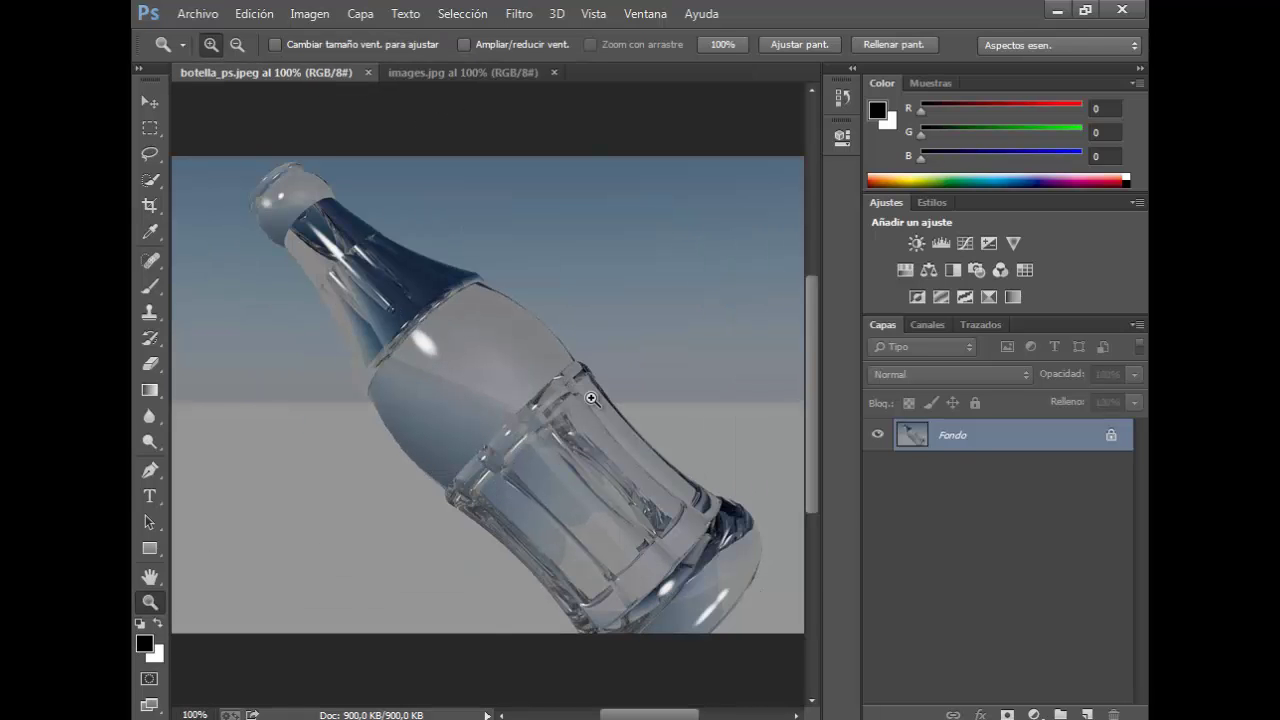
Copy the entire Coca-Cola logo from images.jpg and paste it onto the botella_ps image as a new layer
click(149, 101)
click(463, 72)
click(462, 13)
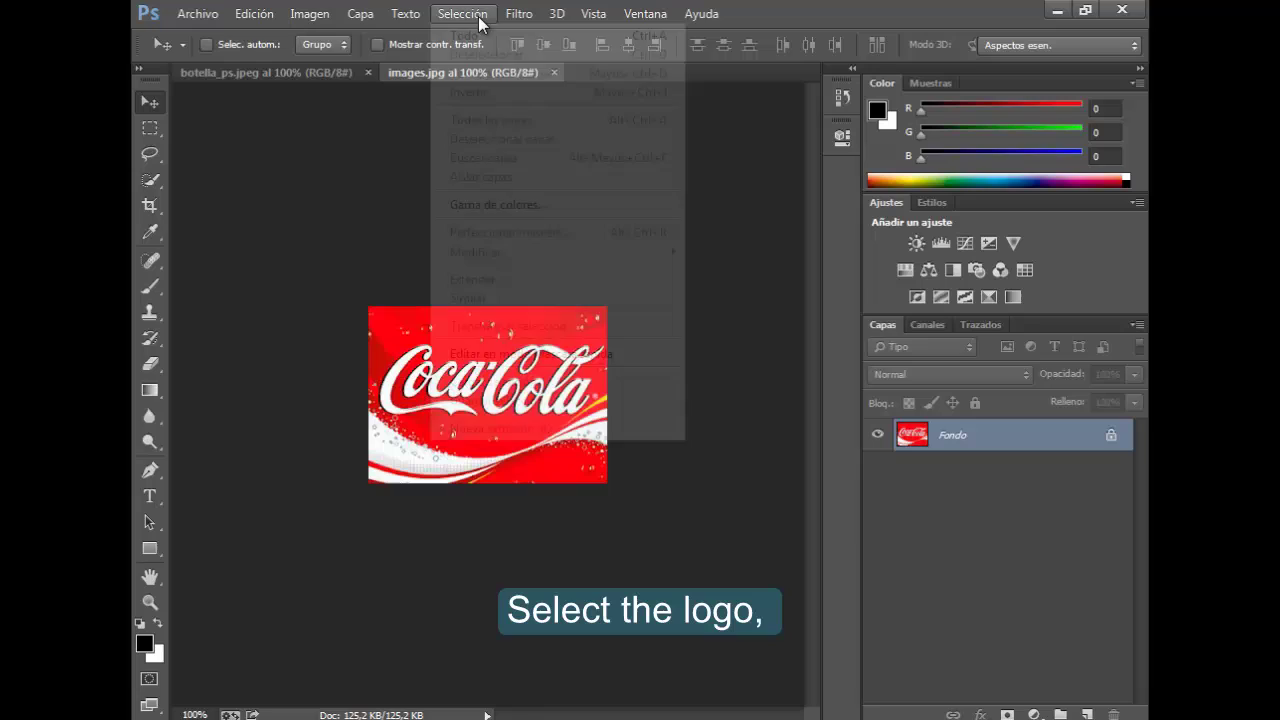
click(492, 40)
click(254, 13)
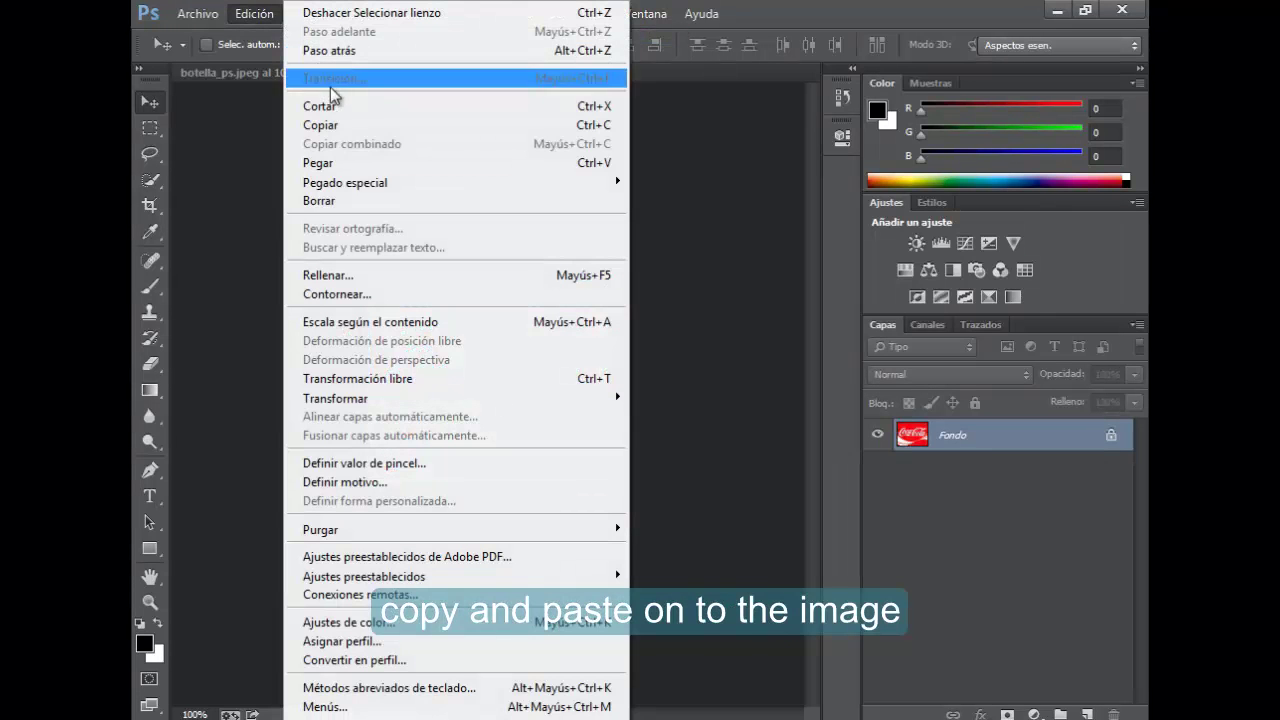
click(333, 126)
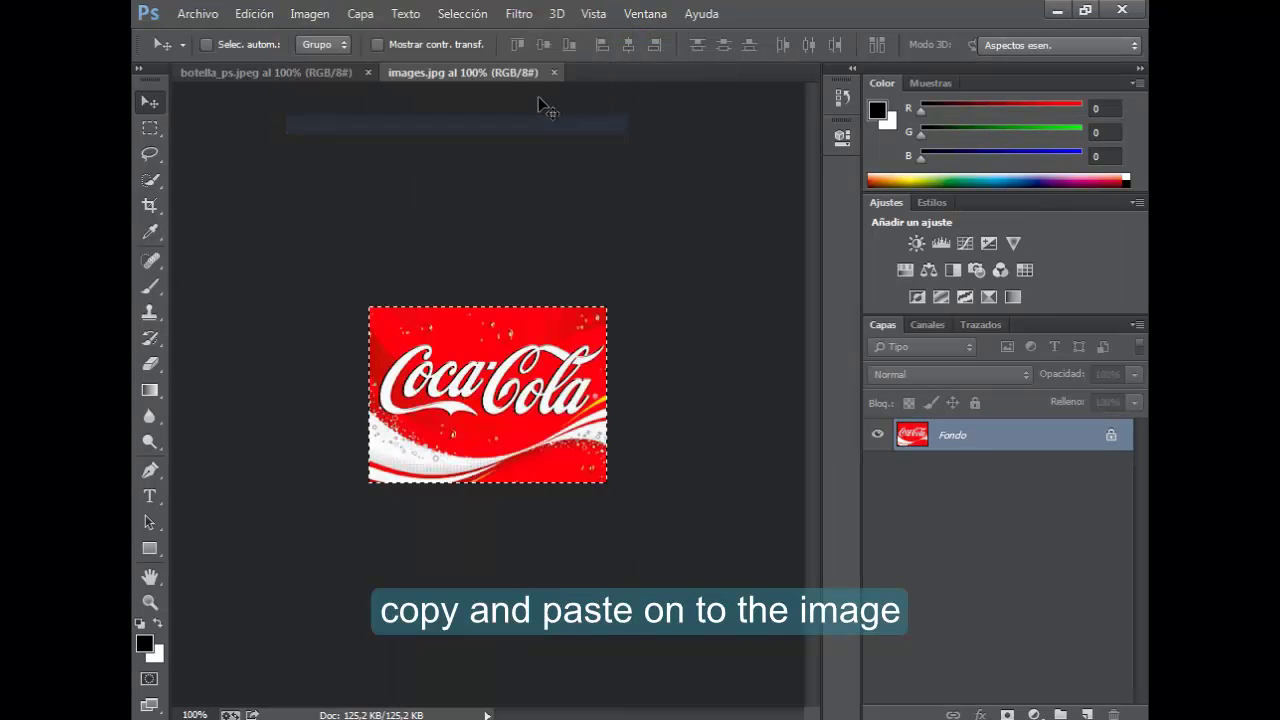
click(270, 72)
click(272, 14)
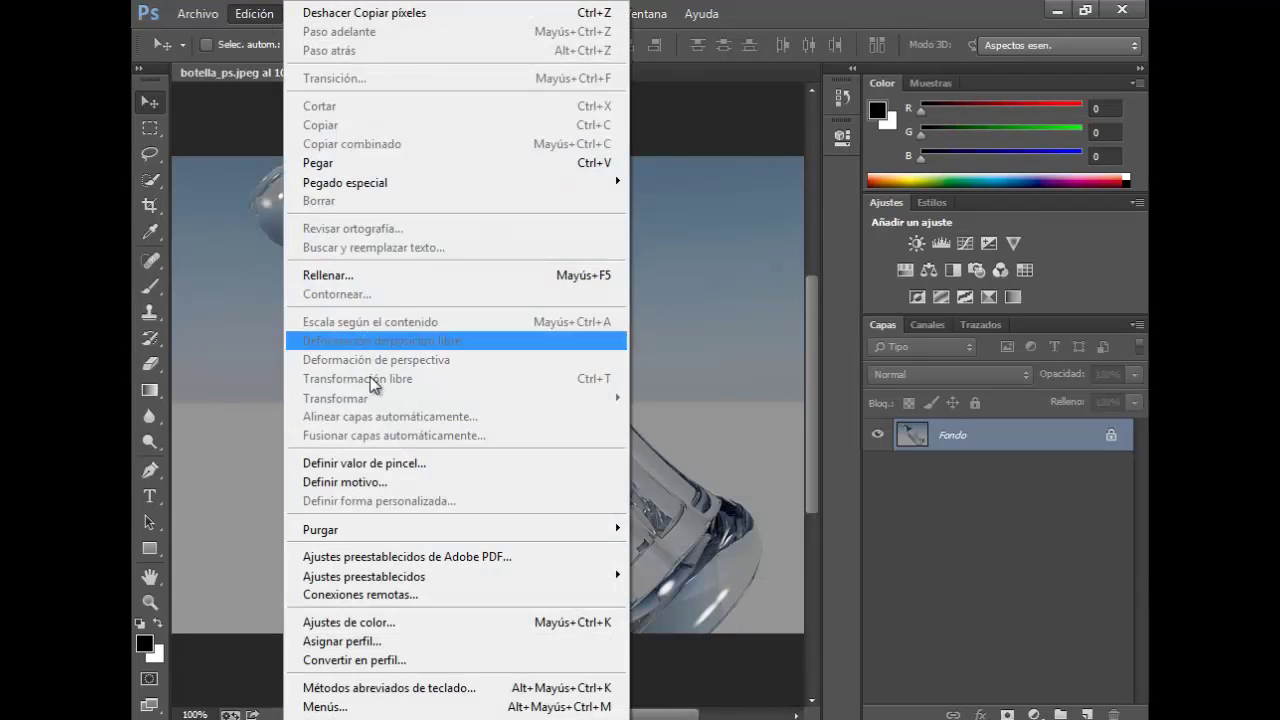
click(318, 163)
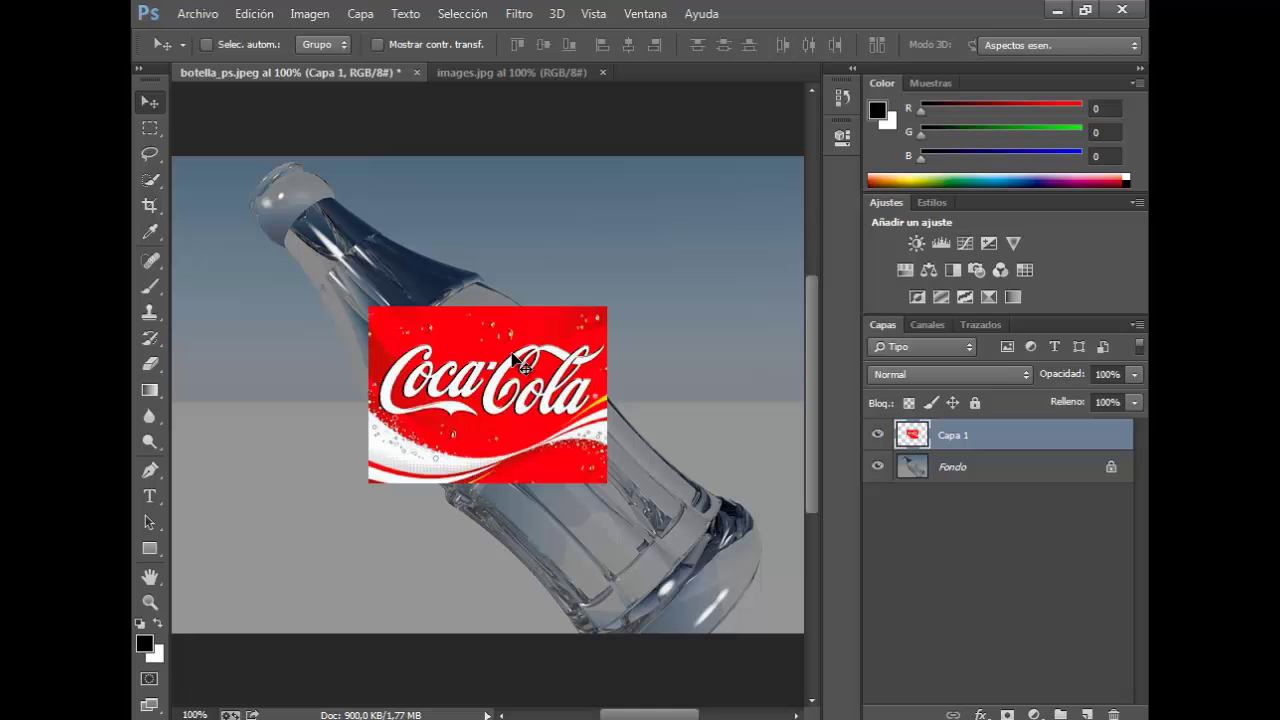
Rotate the pasted logo about -46° to match the bottle's tilt and lower its layer opacity to 49%
key(ctrl+t)
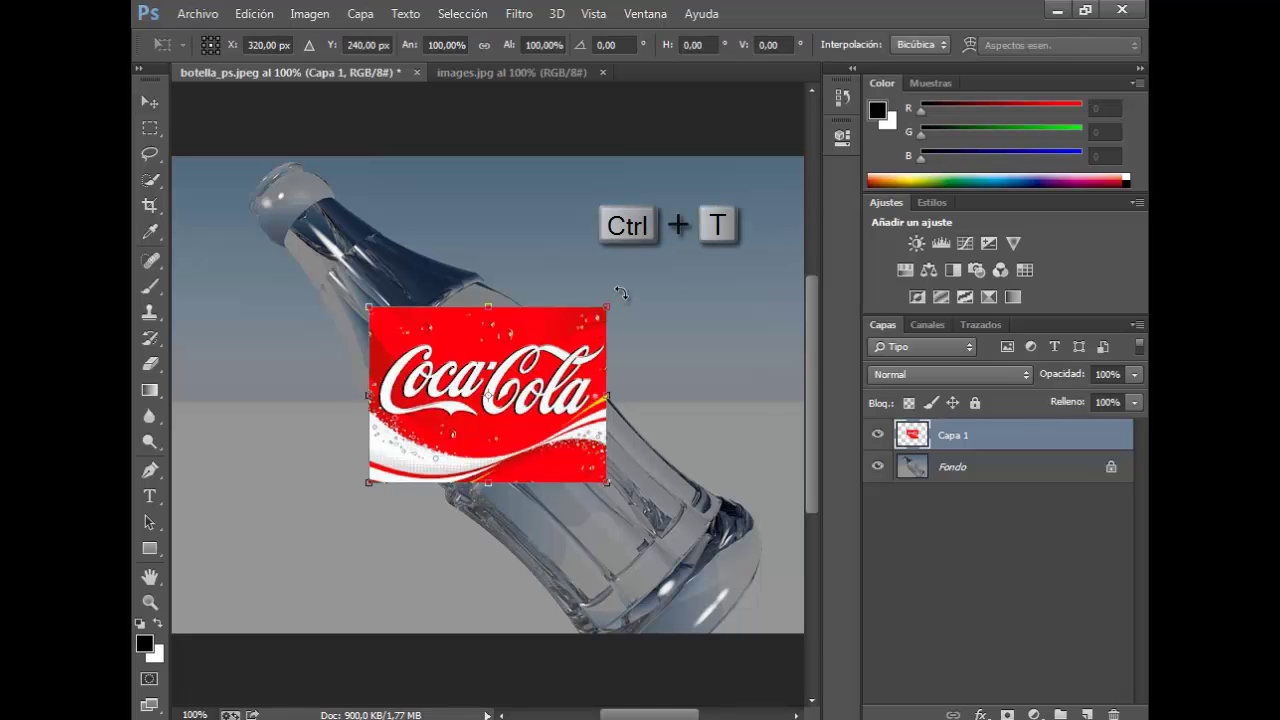
mouse_move(620, 297)
mouse_down()
mouse_move(520, 206)
mouse_move(486, 220)
mouse_move(503, 229)
mouse_up()
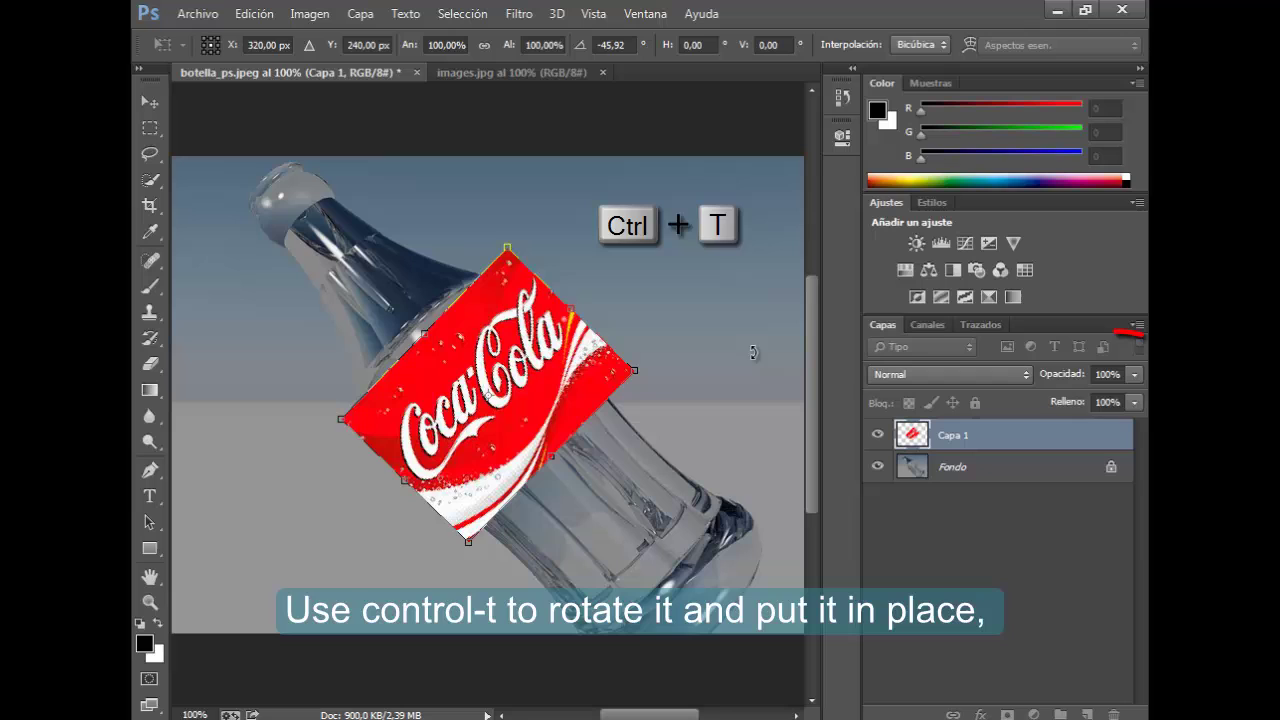
click(1134, 376)
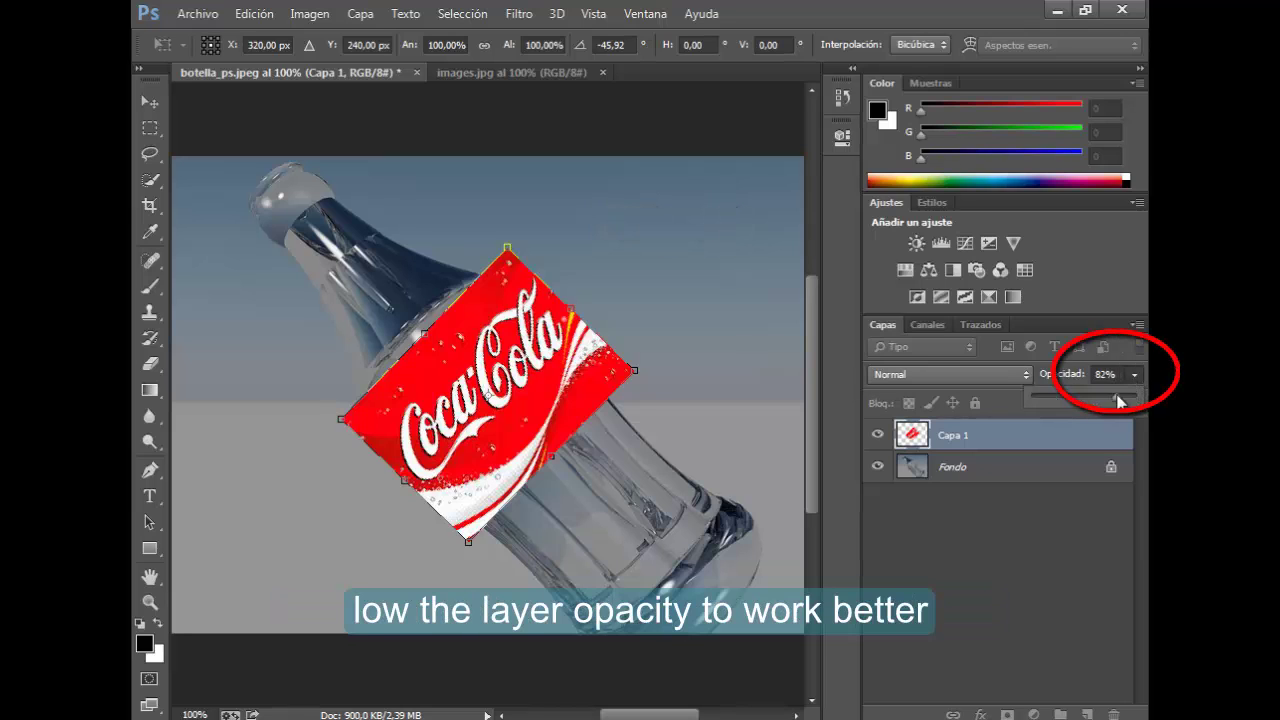
drag(1118, 400, 1083, 400)
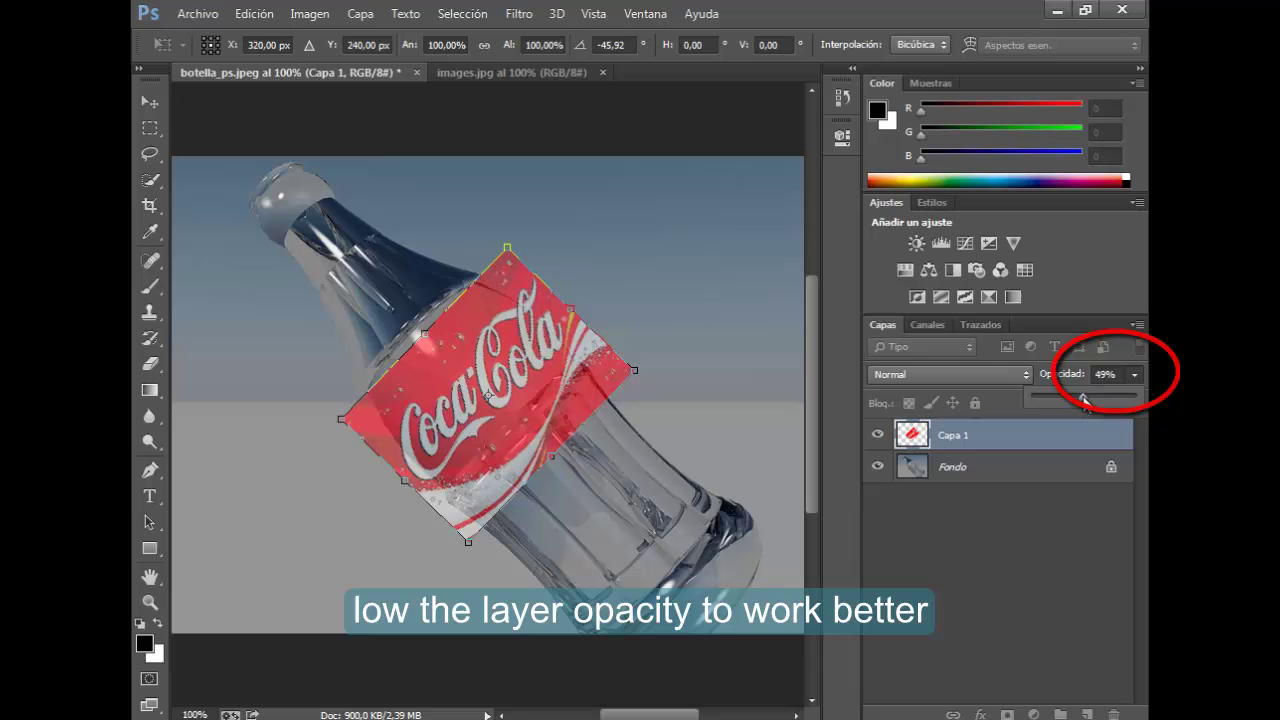
Scale the logo proportionally to about 78% and position it over the bottle's smooth label band
alt+scroll(443, 373, up, 3)
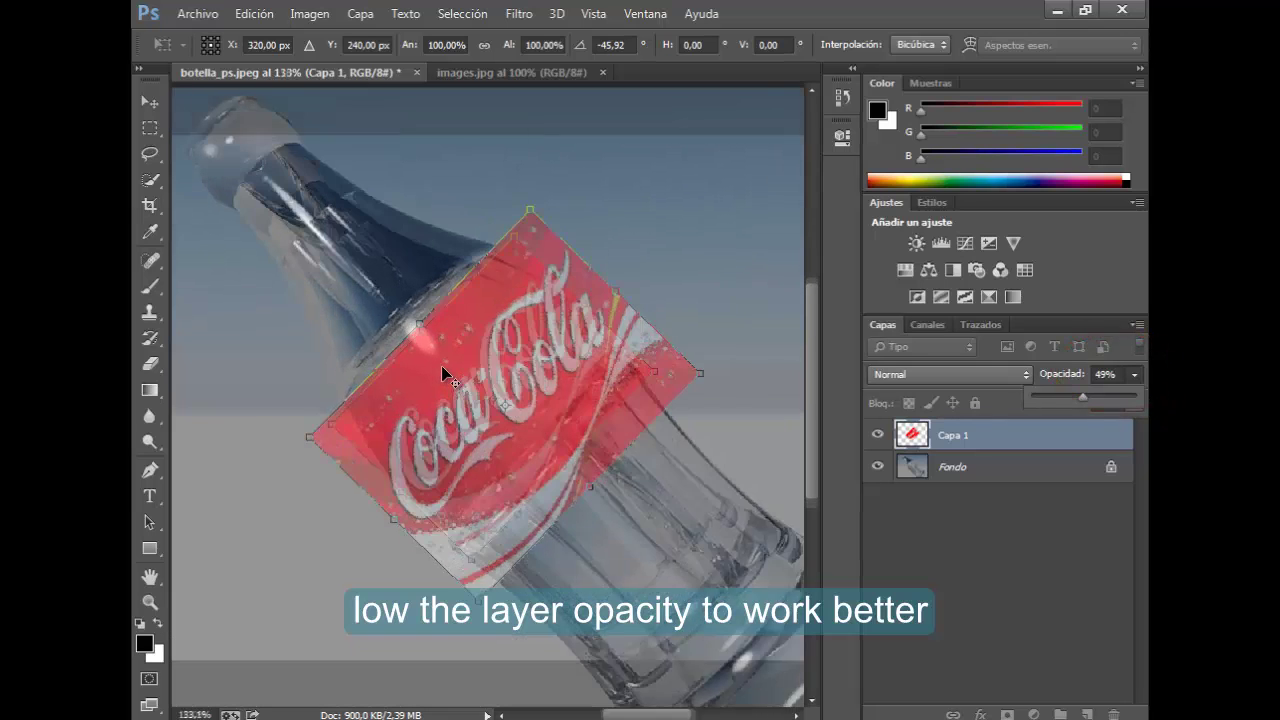
alt+scroll(443, 373, up, 2)
mouse_move(441, 364)
mouse_down()
mouse_move(460, 350)
mouse_move(438, 366)
mouse_up()
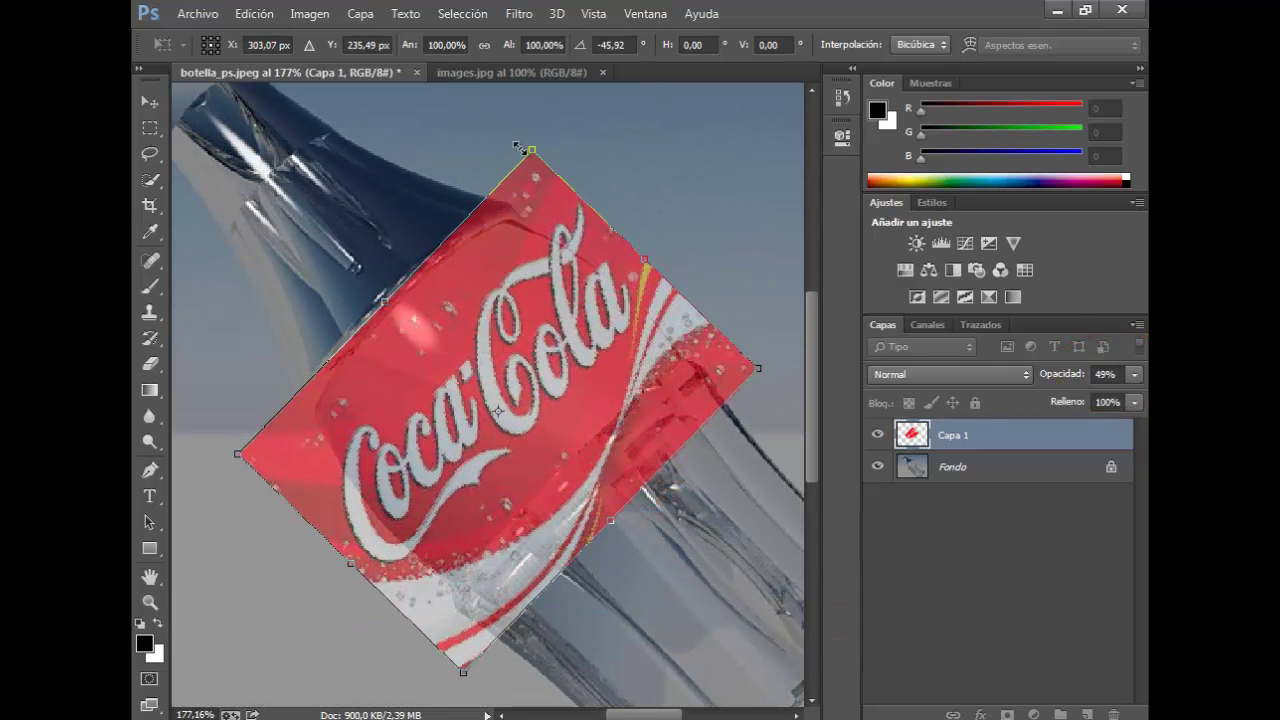
drag(519, 147, 519, 196)
drag(500, 325, 505, 339)
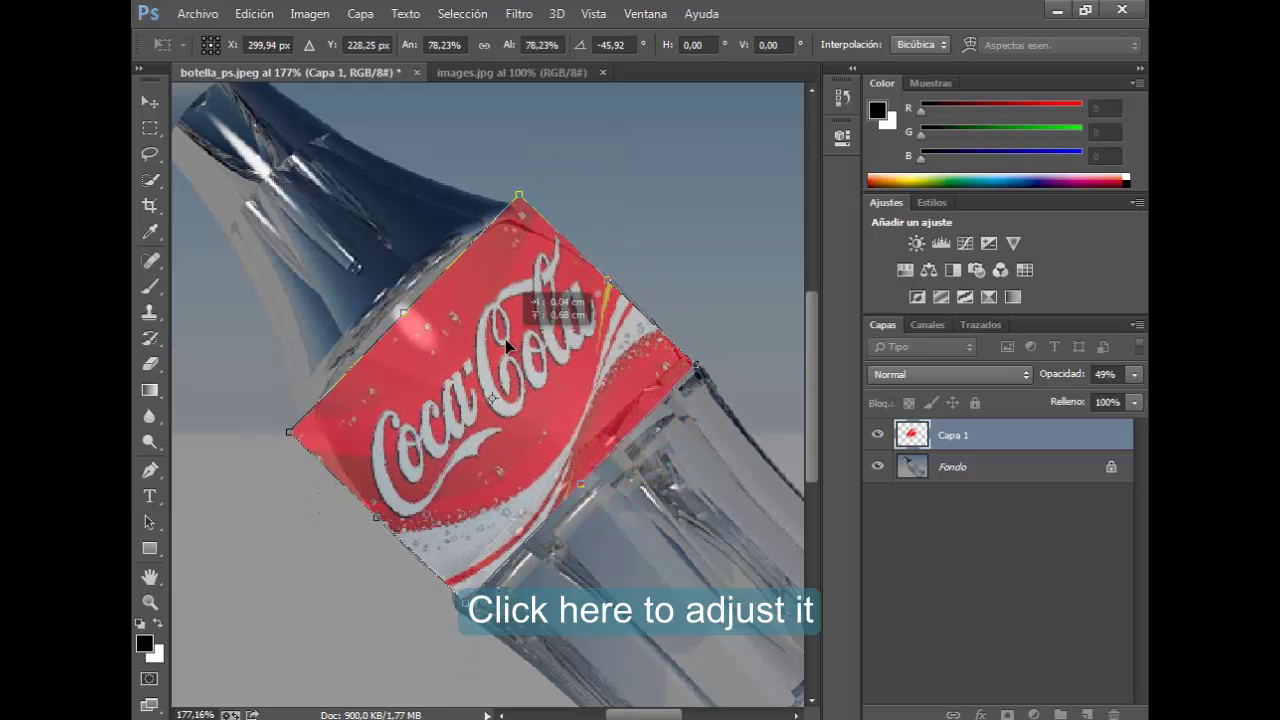
Warp the logo's corners and edges to follow the curved outline of the bottle's label band, and apply the transformation
click(969, 47)
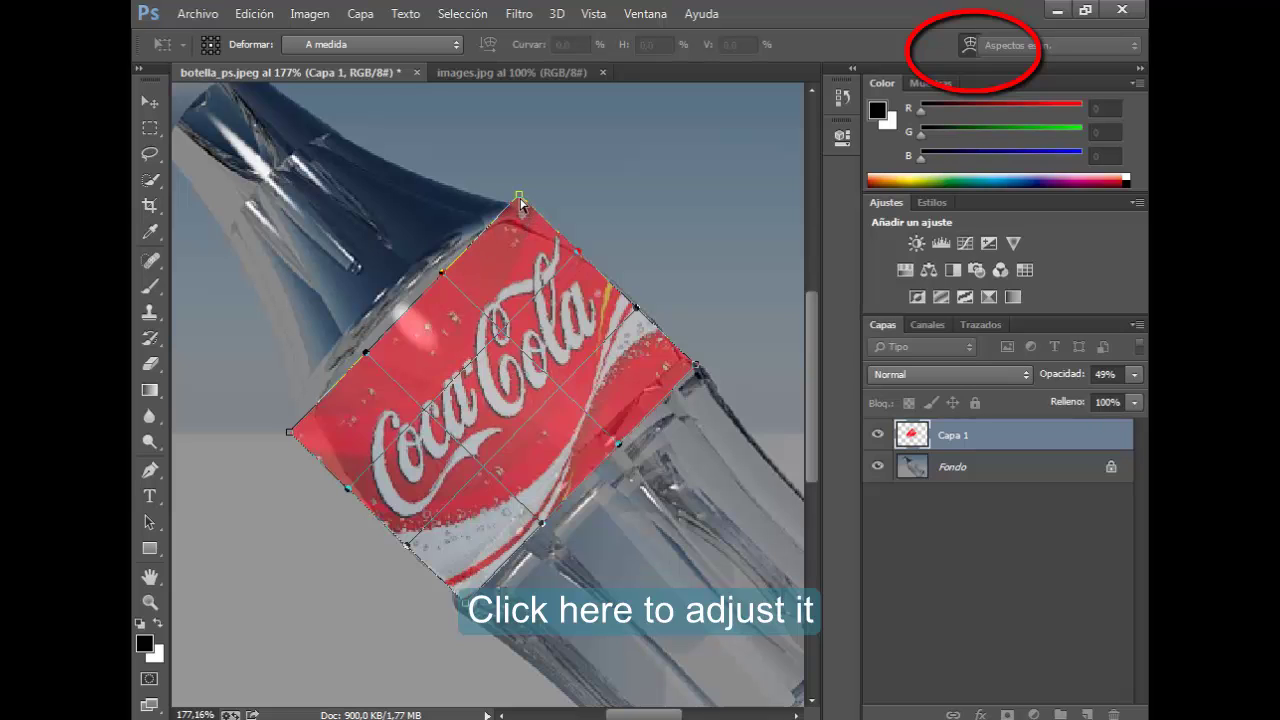
drag(520, 203, 508, 218)
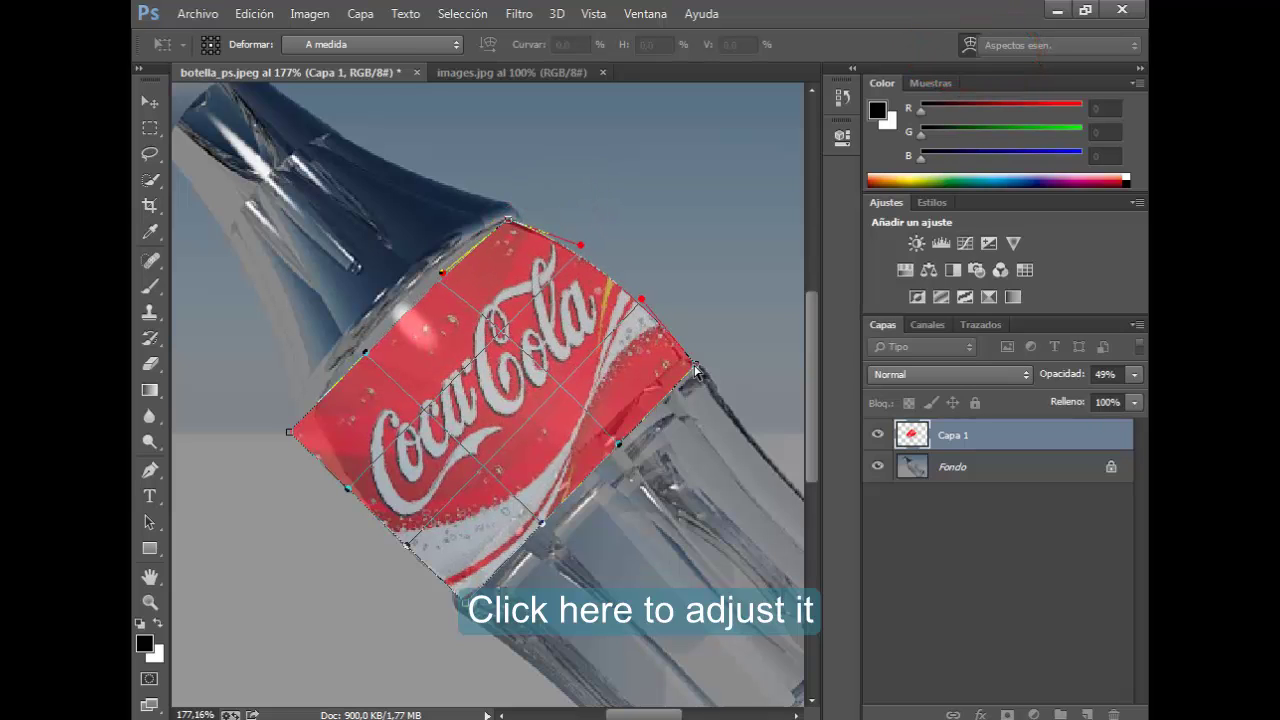
drag(697, 372, 681, 357)
drag(530, 545, 678, 356)
drag(289, 432, 313, 412)
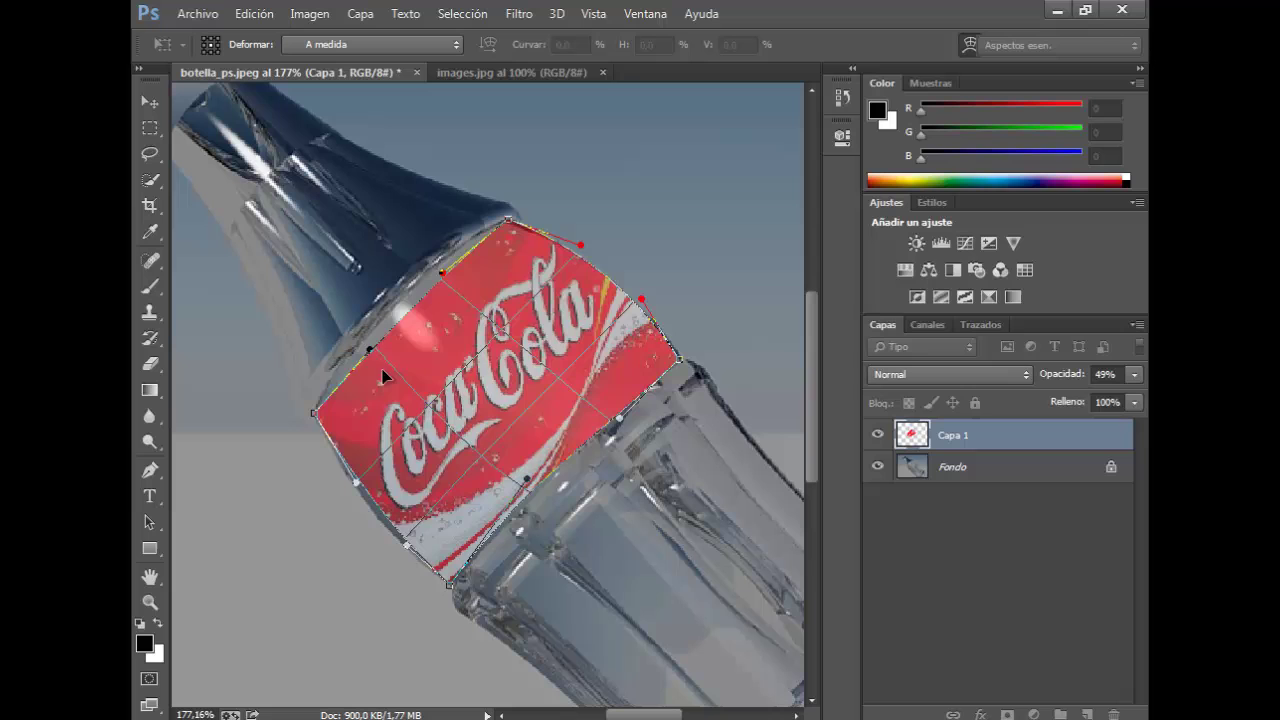
drag(383, 376, 450, 581)
key(Return)
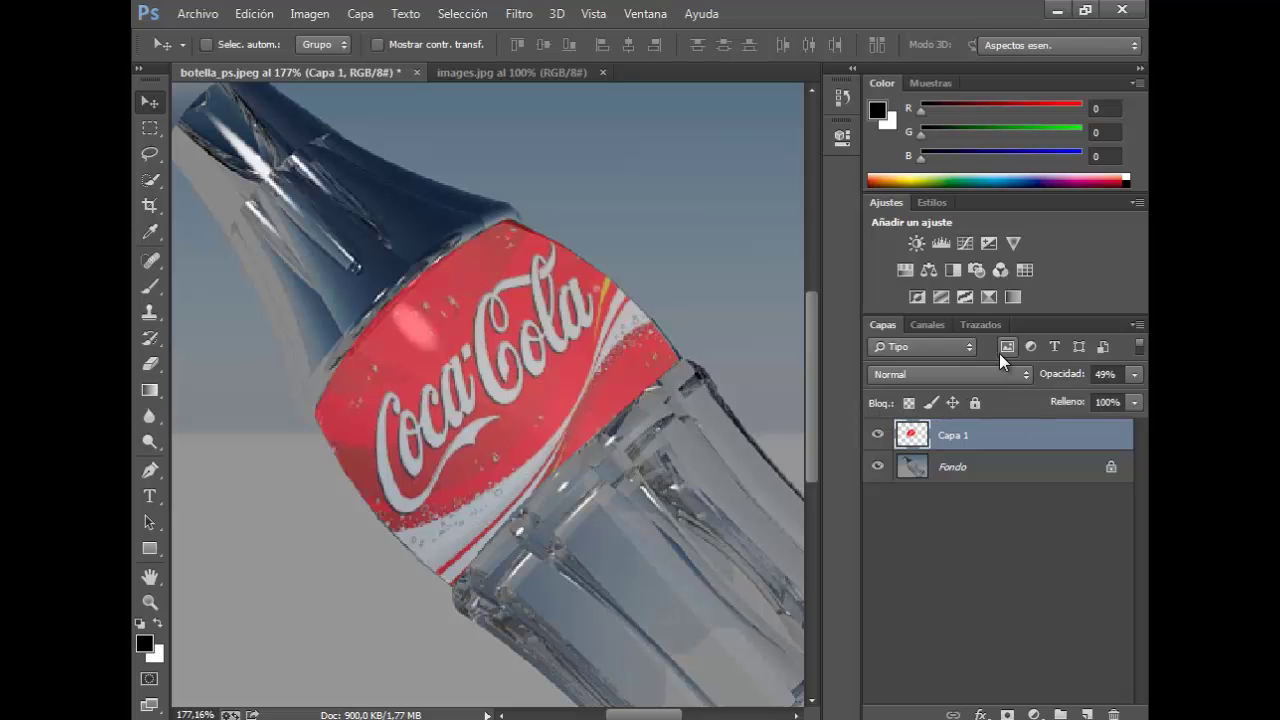
Set the logo layer's blend mode to Multiplicar and merge it down into the bottle image
click(1026, 375)
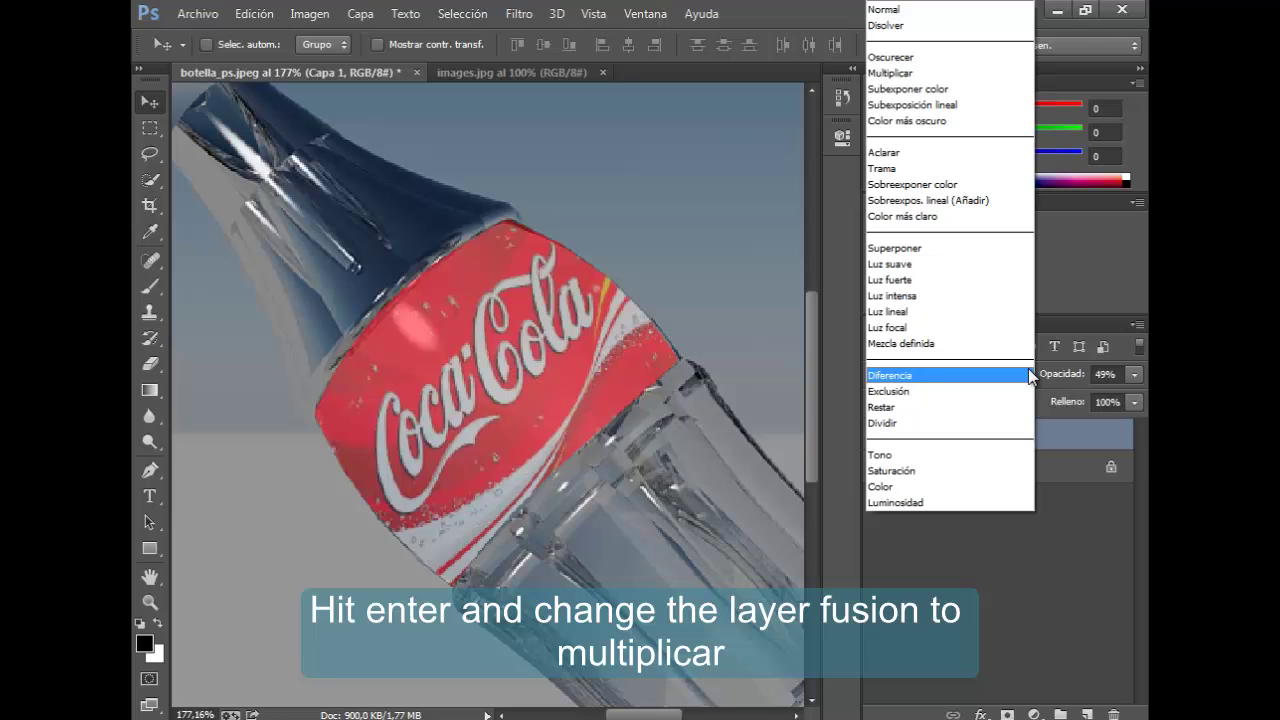
click(895, 74)
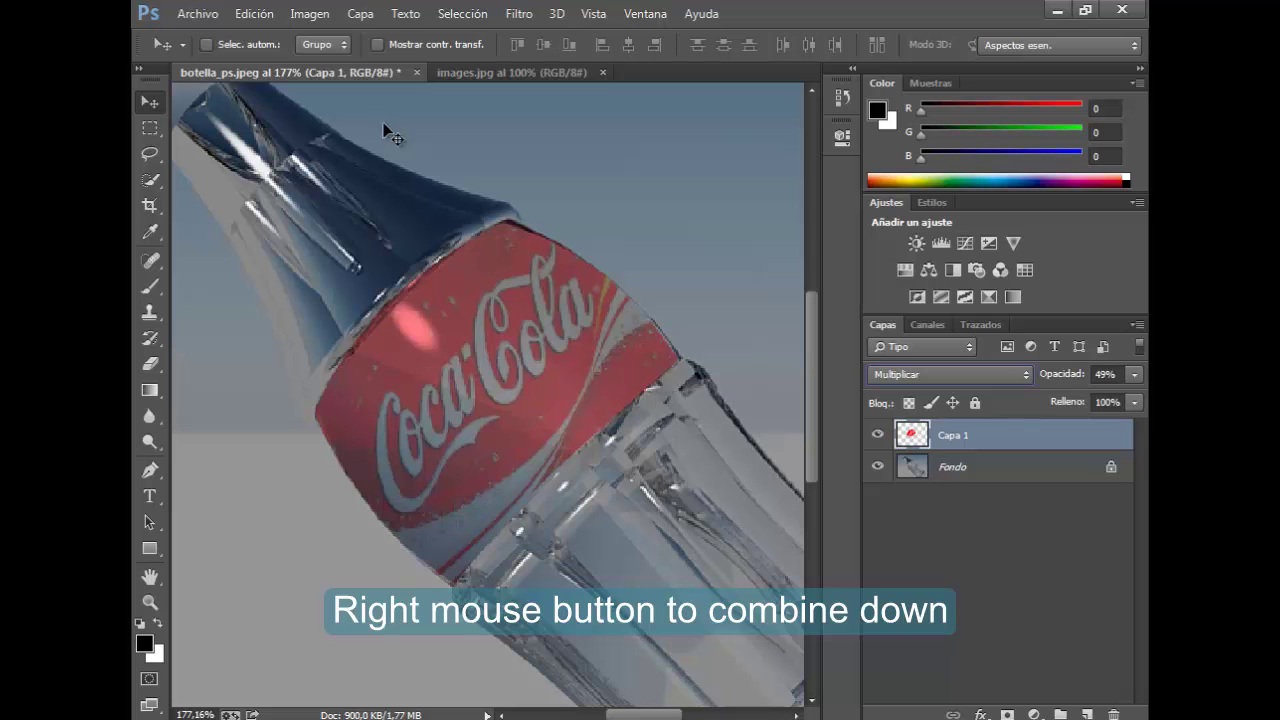
right_click(963, 445)
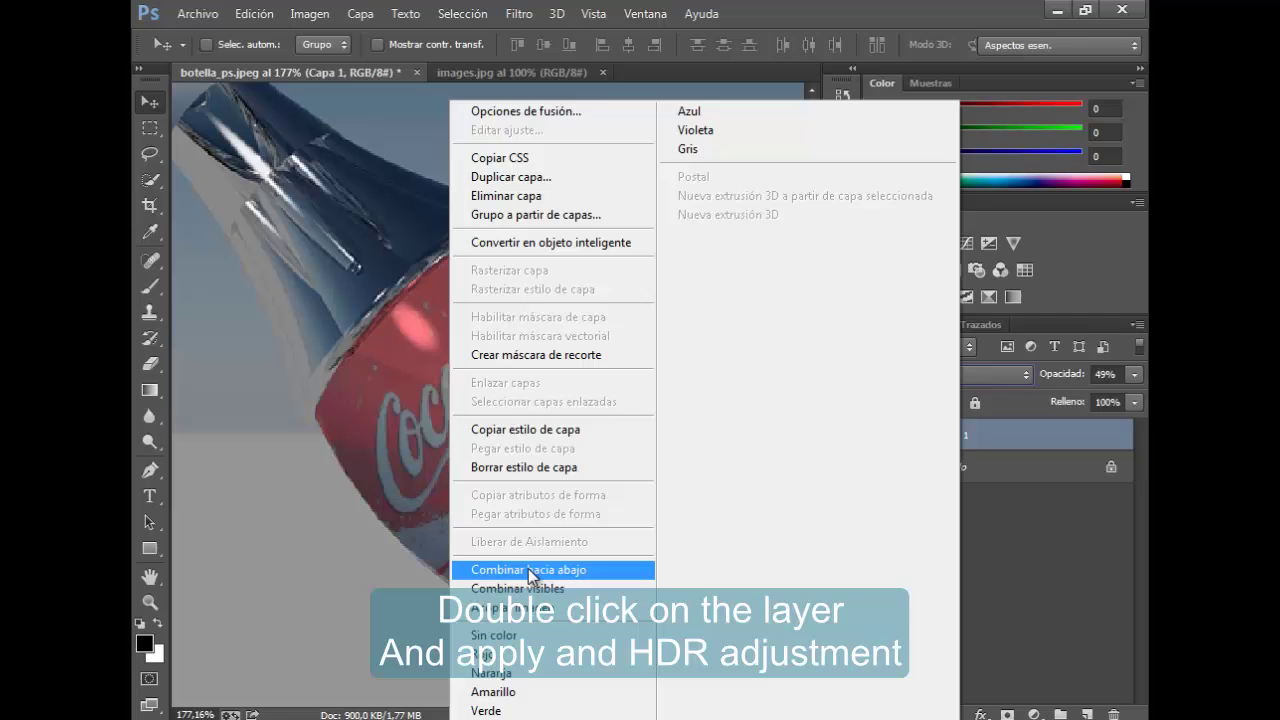
click(528, 569)
Convert the merged background into a regular layer named Capa 0
double_click(967, 437)
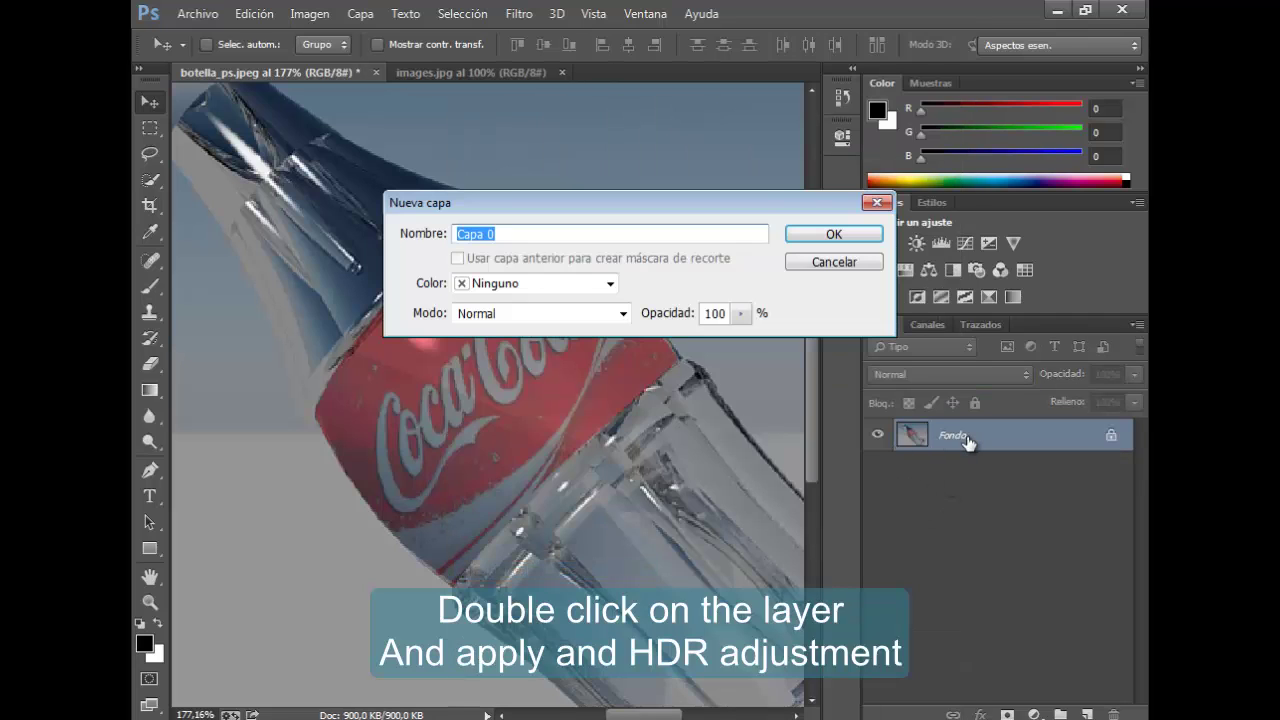
click(815, 235)
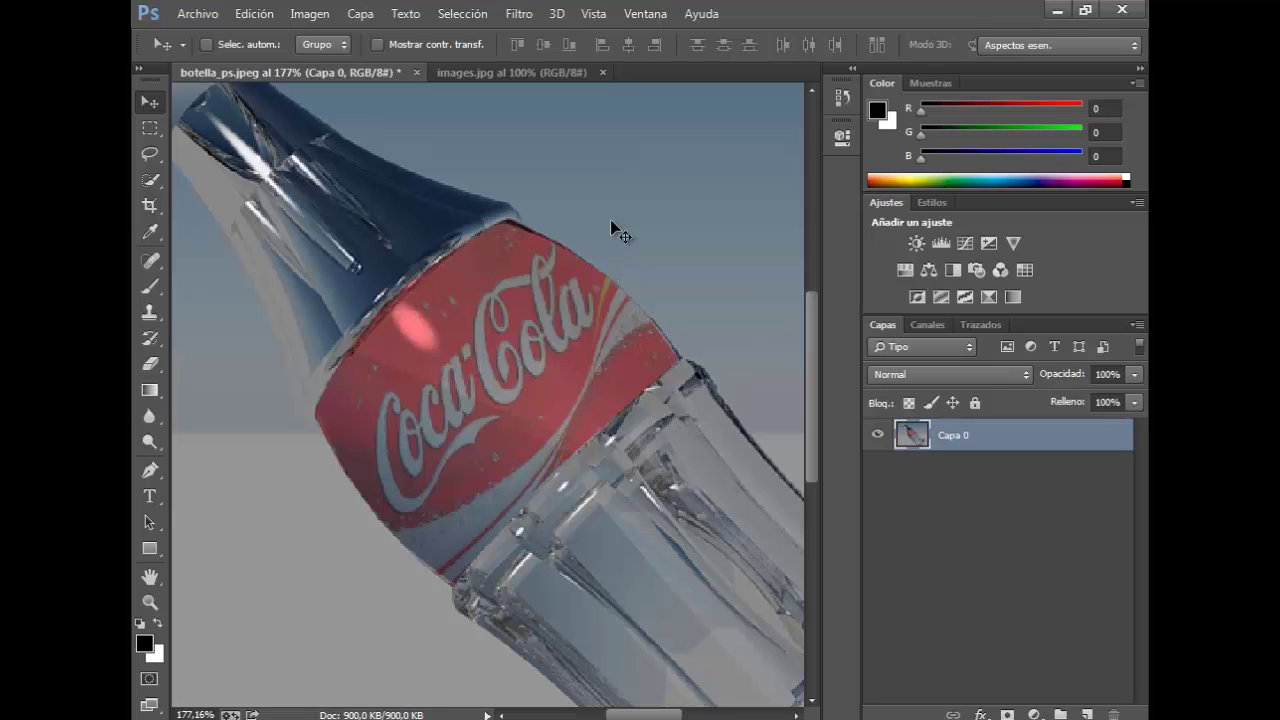
key(ctrl+0)
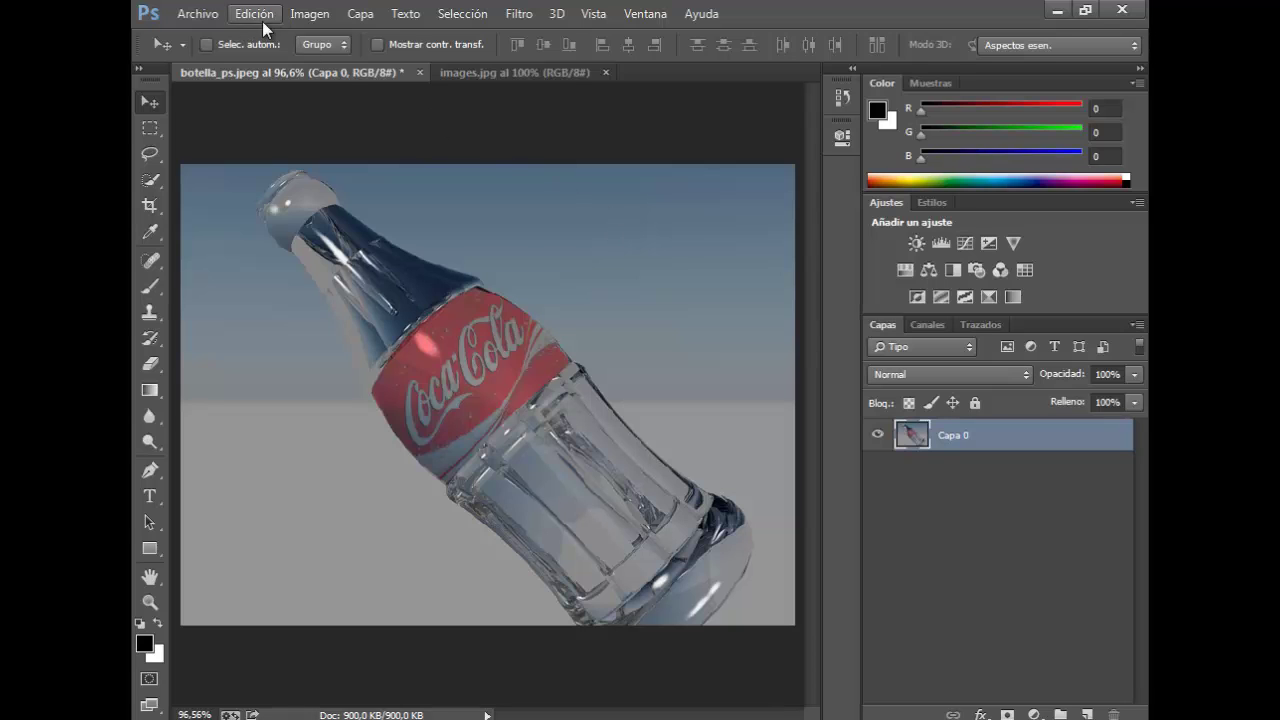
Apply Tonos HDR to the bottle image, accepting the flattening, with radius 81 px, intensity 0,77, Bordes suavizados enabled and detail +1%
click(309, 13)
mouse_move(415, 64)
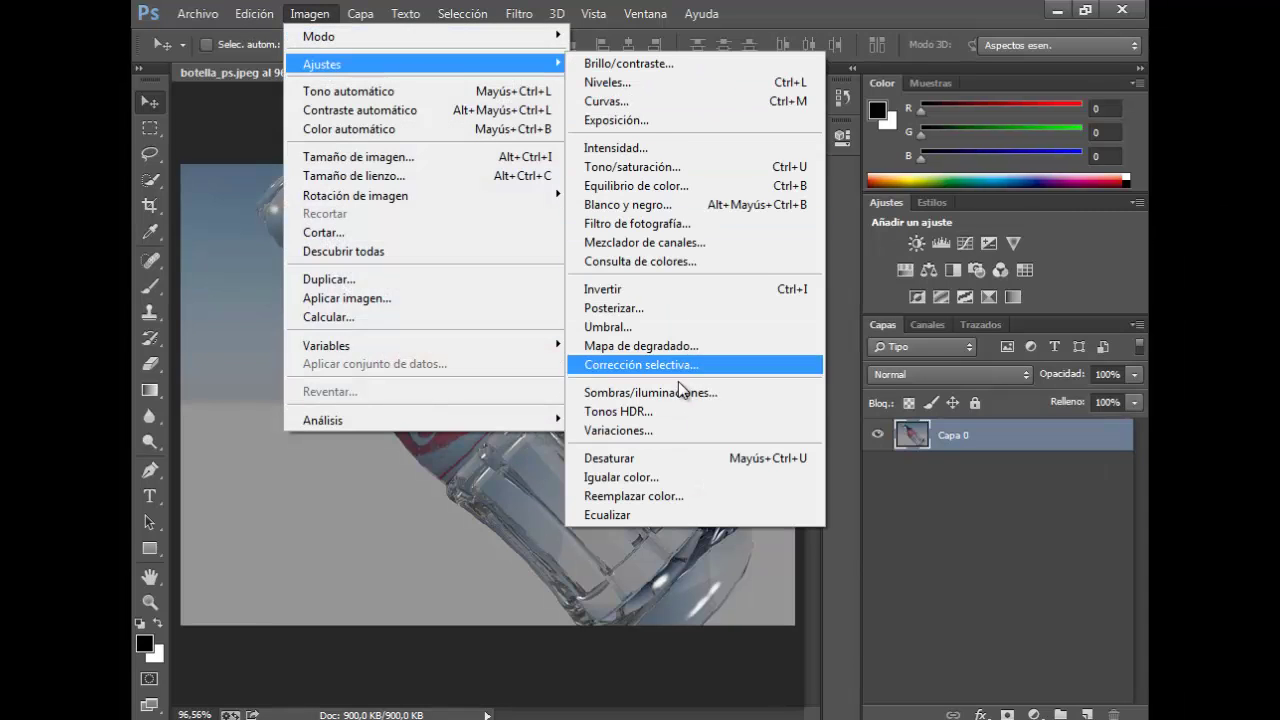
click(664, 411)
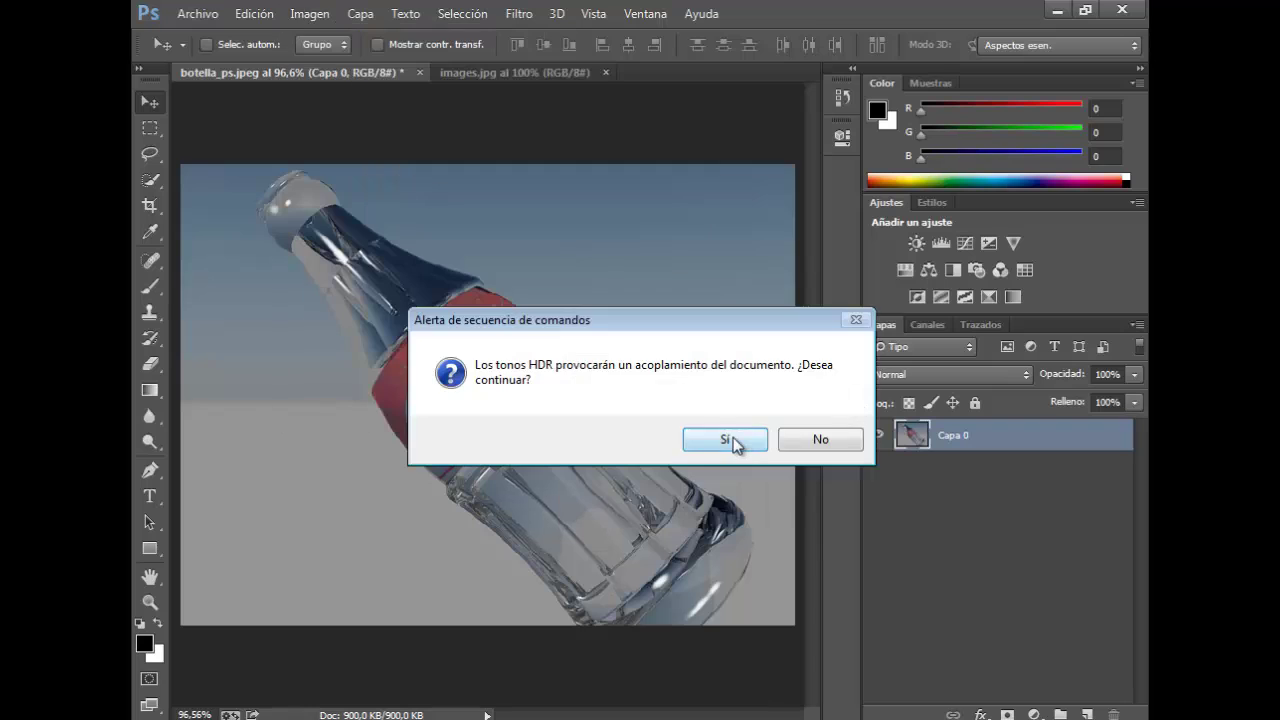
click(729, 440)
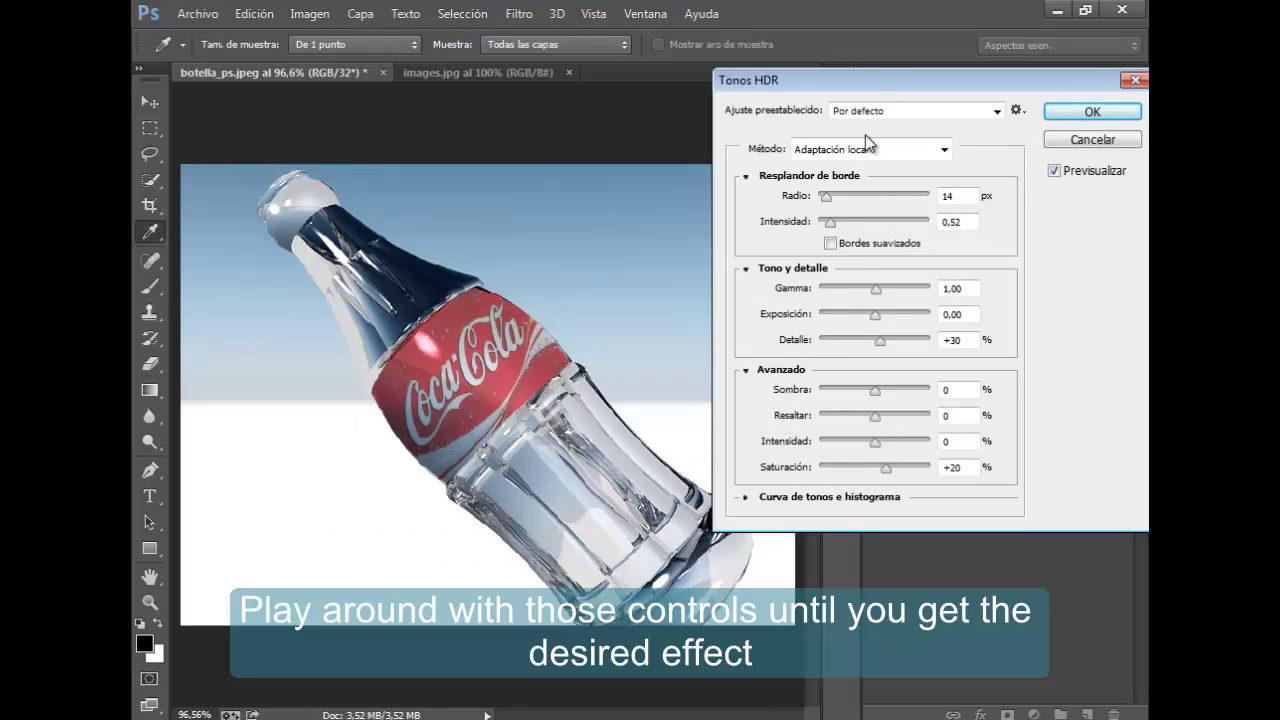
drag(869, 80, 877, 22)
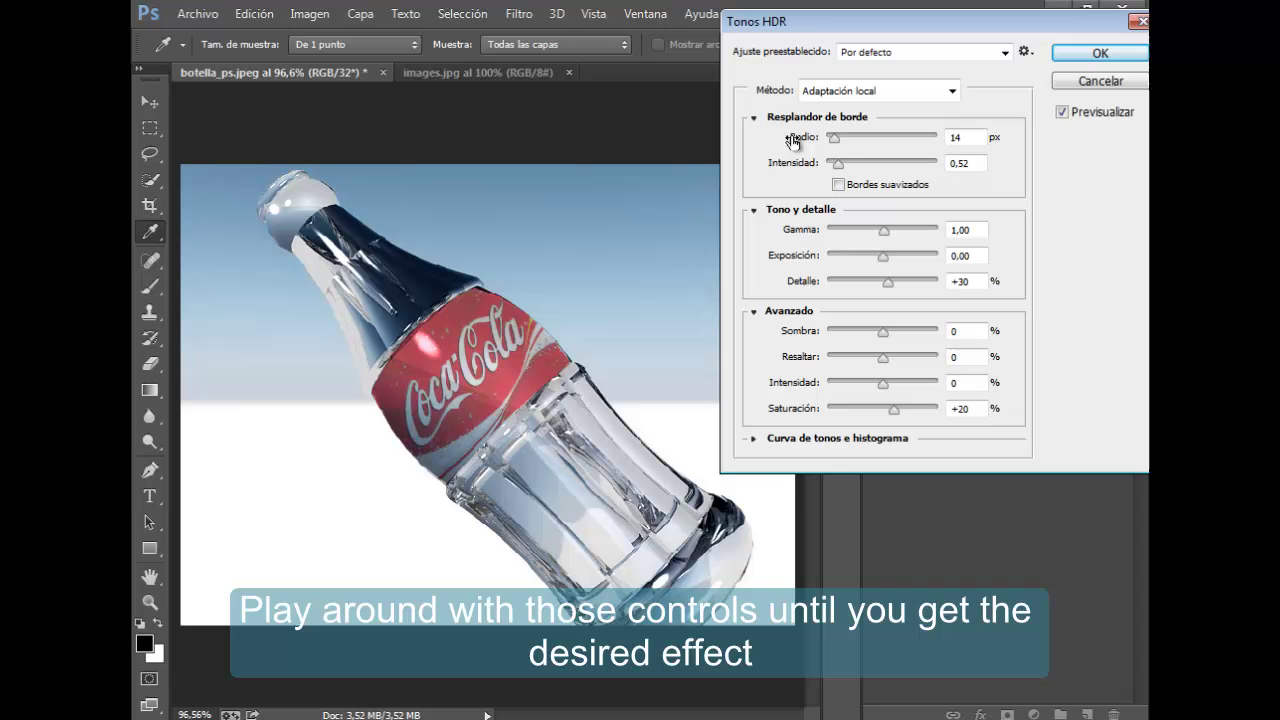
drag(838, 138, 845, 164)
click(838, 184)
click(883, 230)
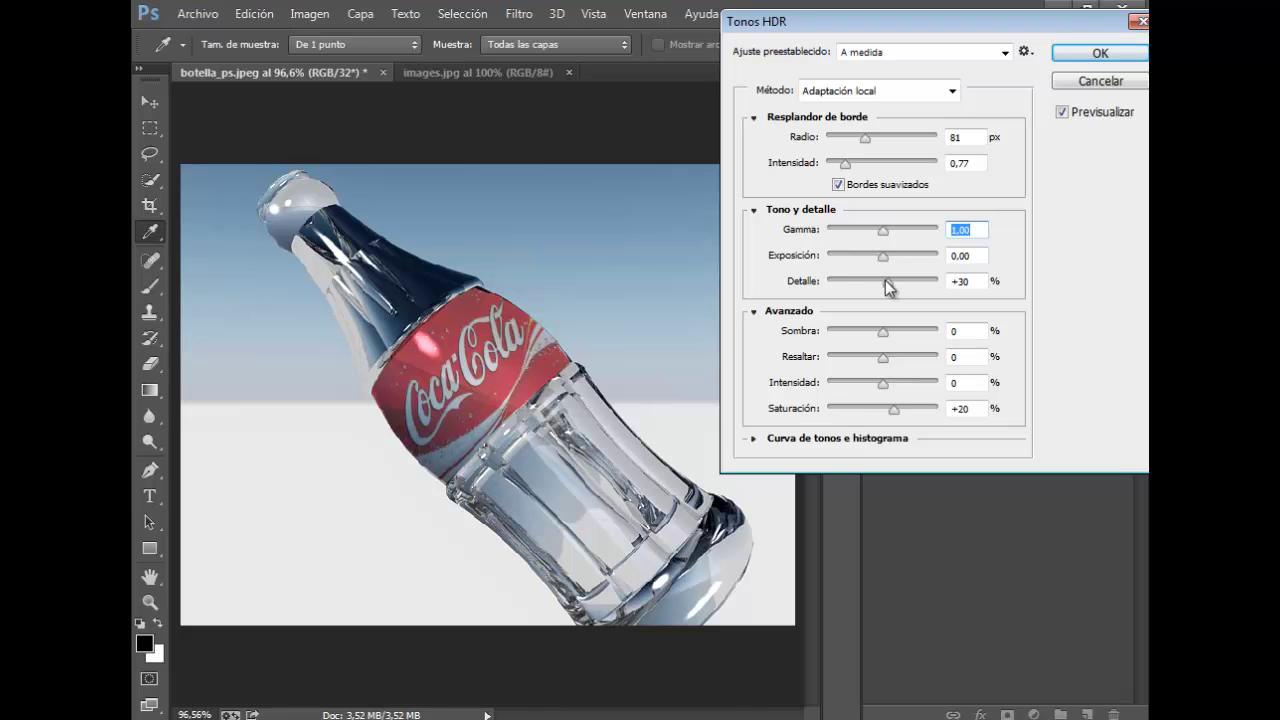
drag(888, 283, 887, 288)
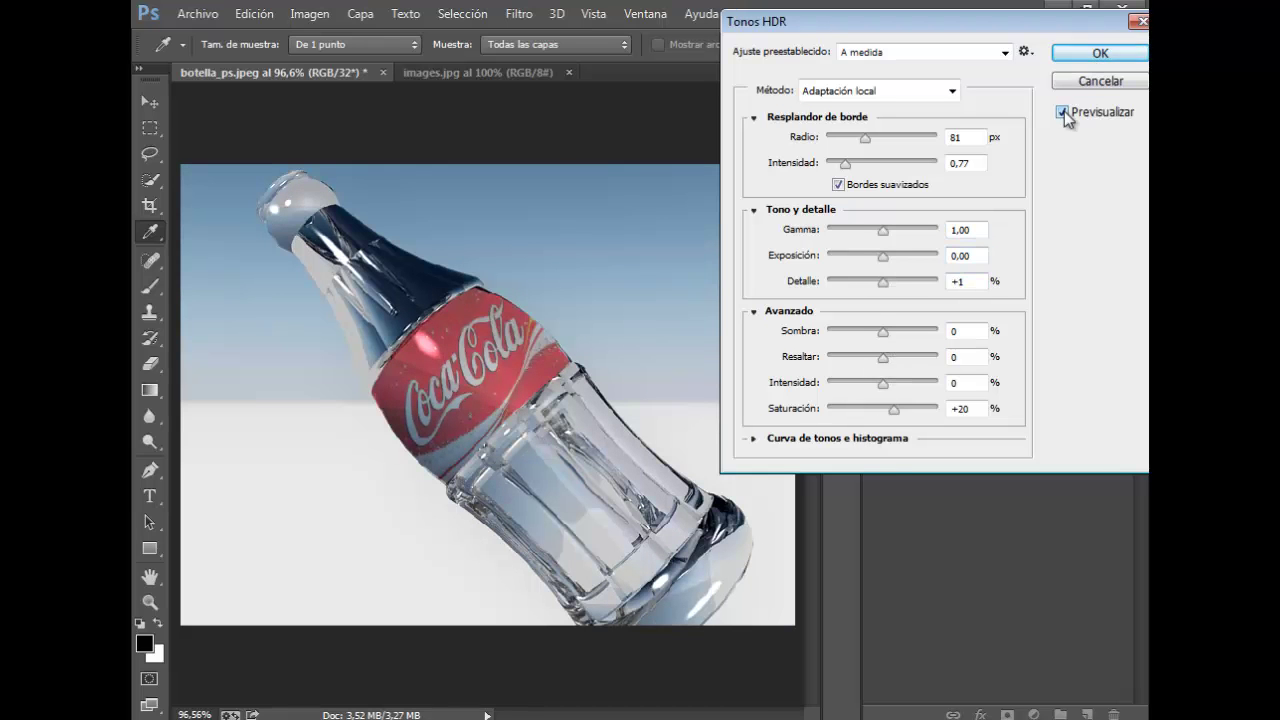
click(1100, 53)
Export the image for web as a maximum-quality JPEG to the desktop, naming it botella_ps
click(197, 13)
click(230, 286)
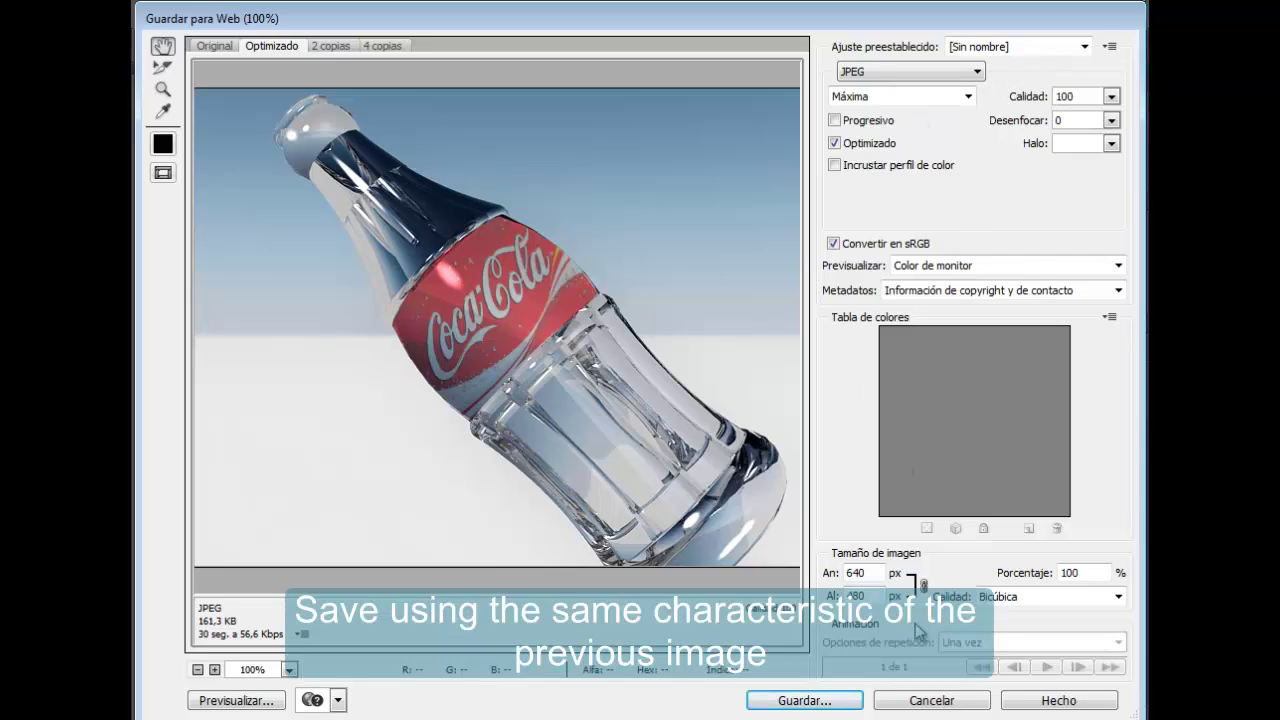
click(805, 700)
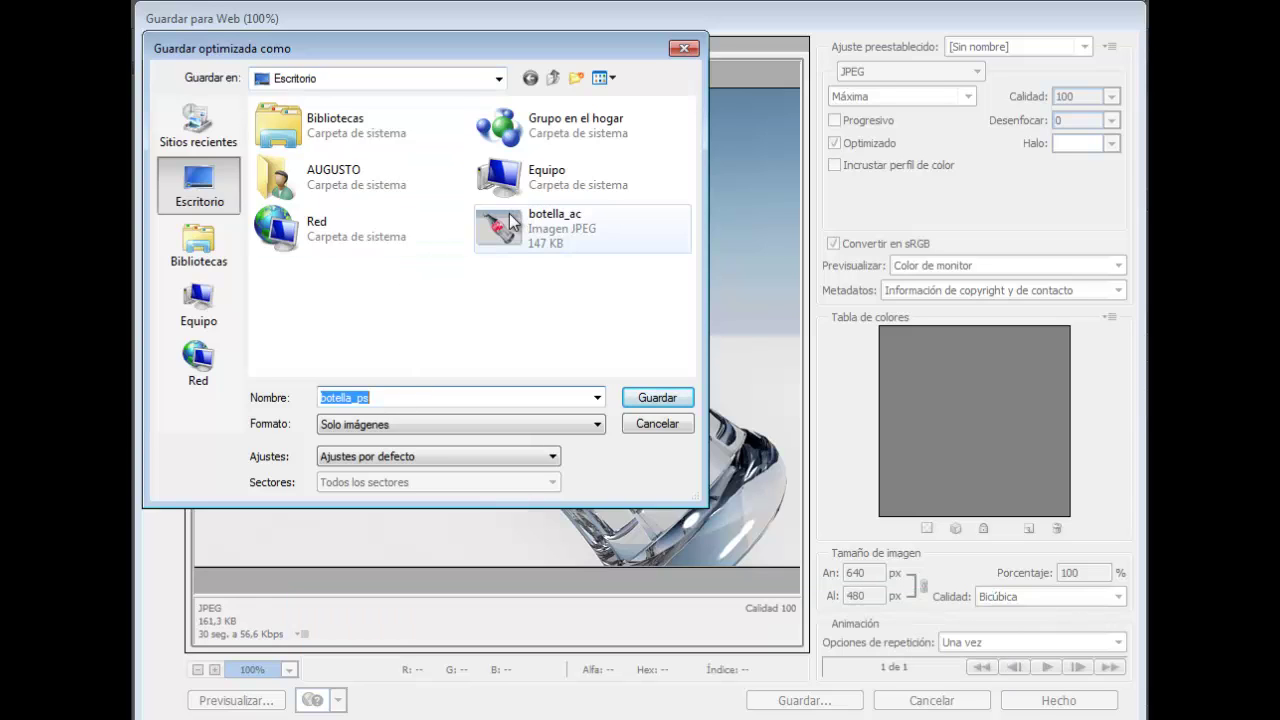
click(550, 228)
double_click(358, 398)
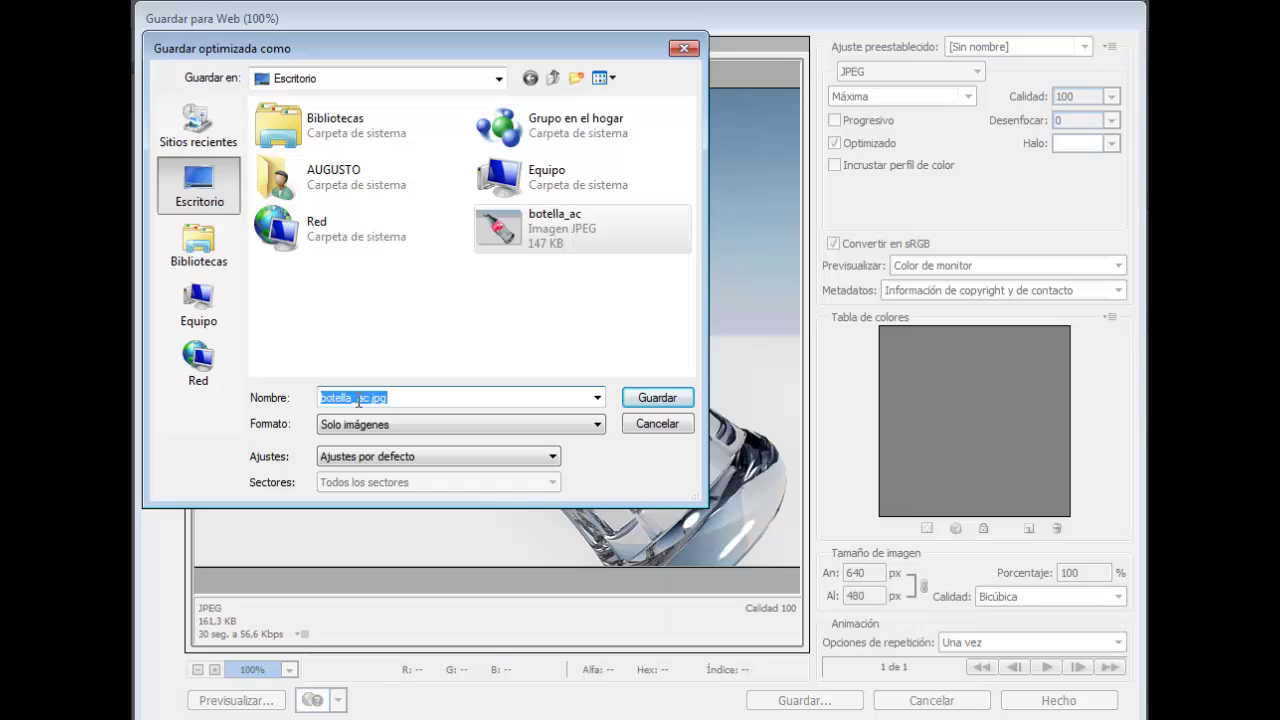
double_click(362, 399)
drag(358, 398, 369, 394)
text(pq)
click(632, 395)
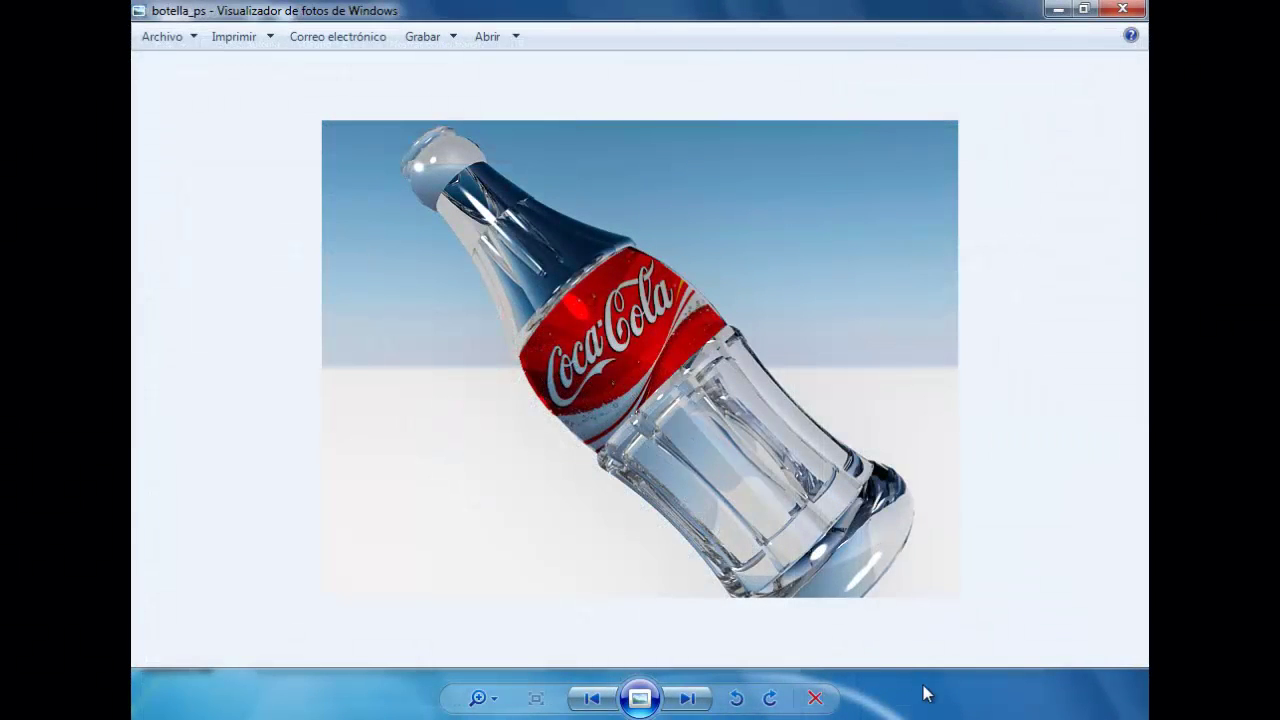
Compare the exported botella_ps and botella_ac images by alternating between them in the Windows photo viewer
click(695, 702)
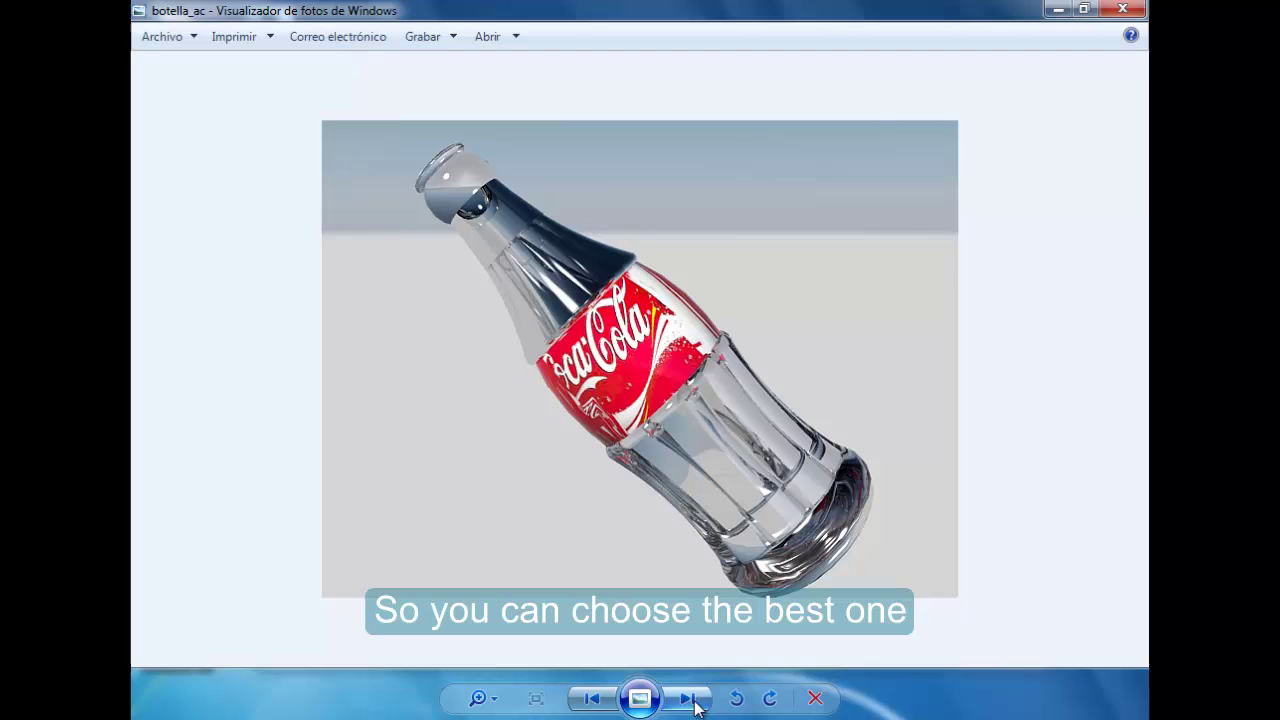
click(690, 699)
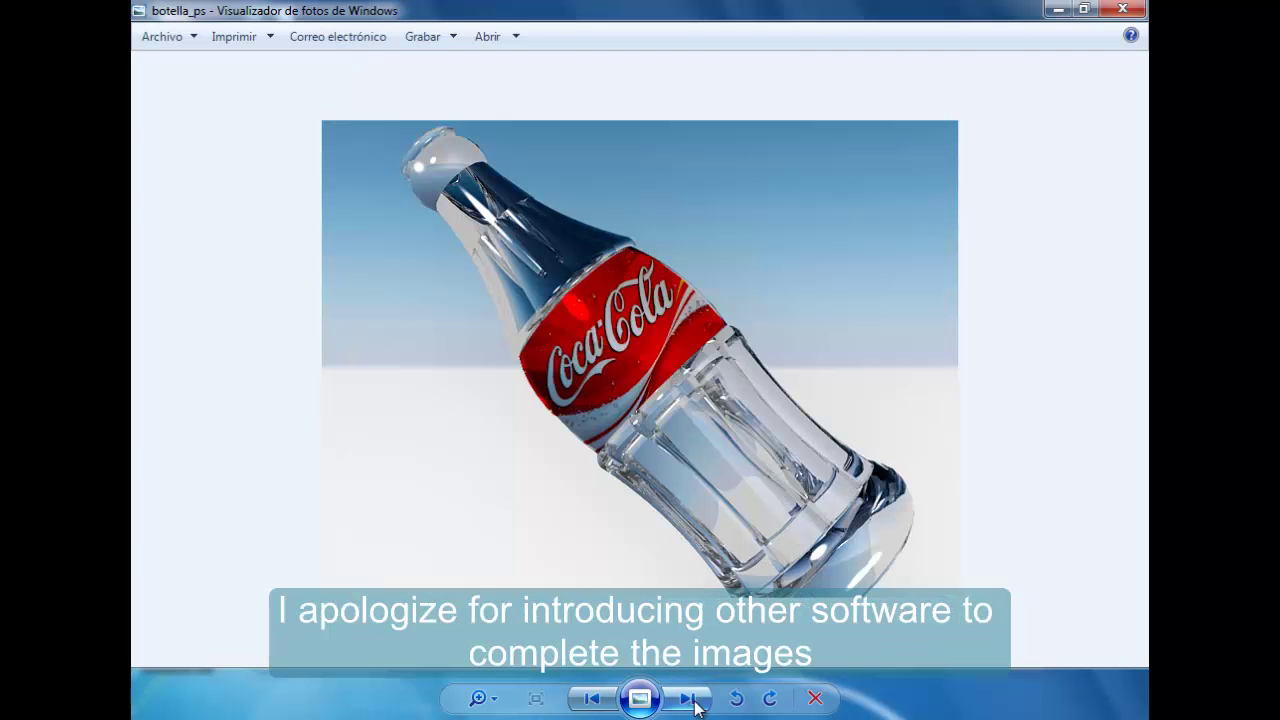
click(697, 705)
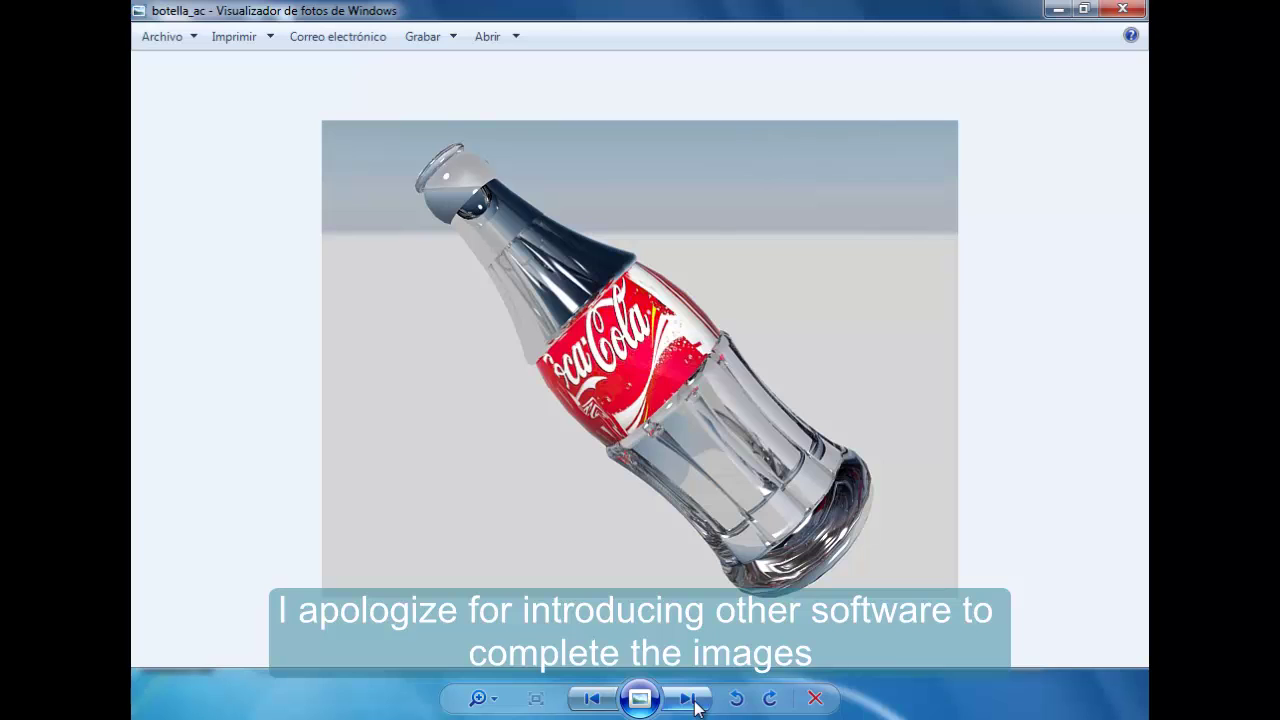
click(697, 705)
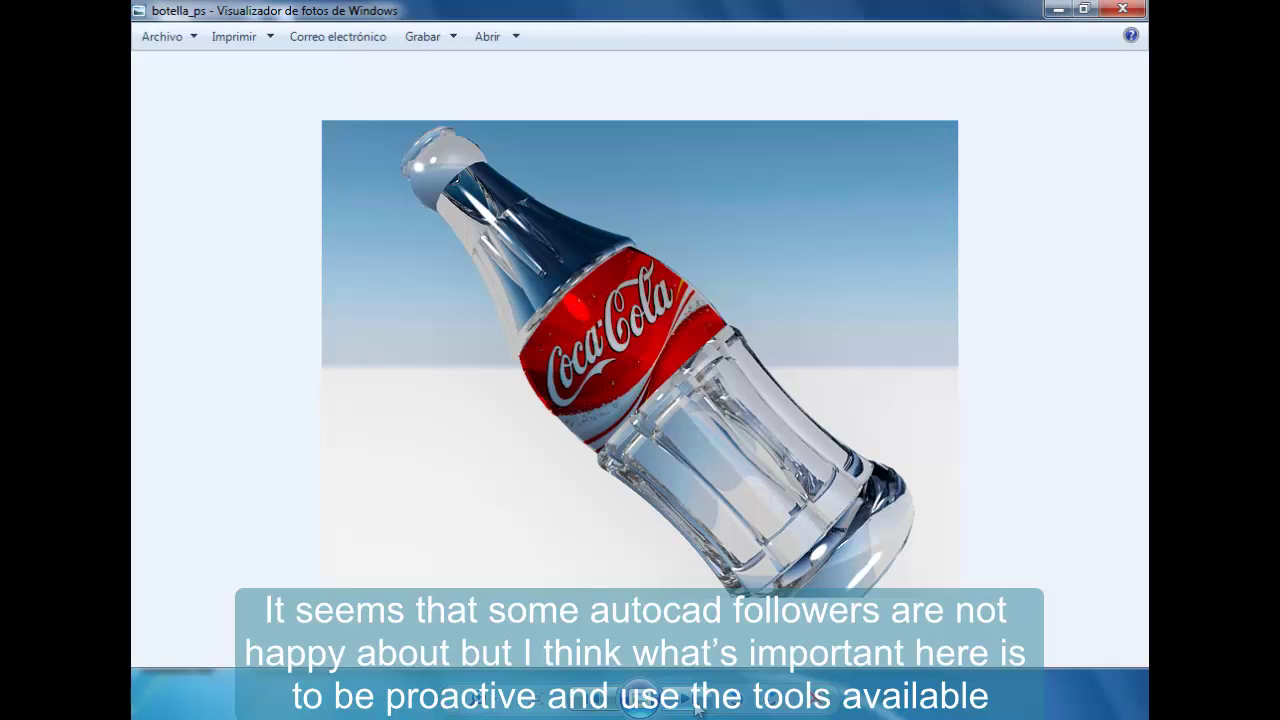
click(697, 705)
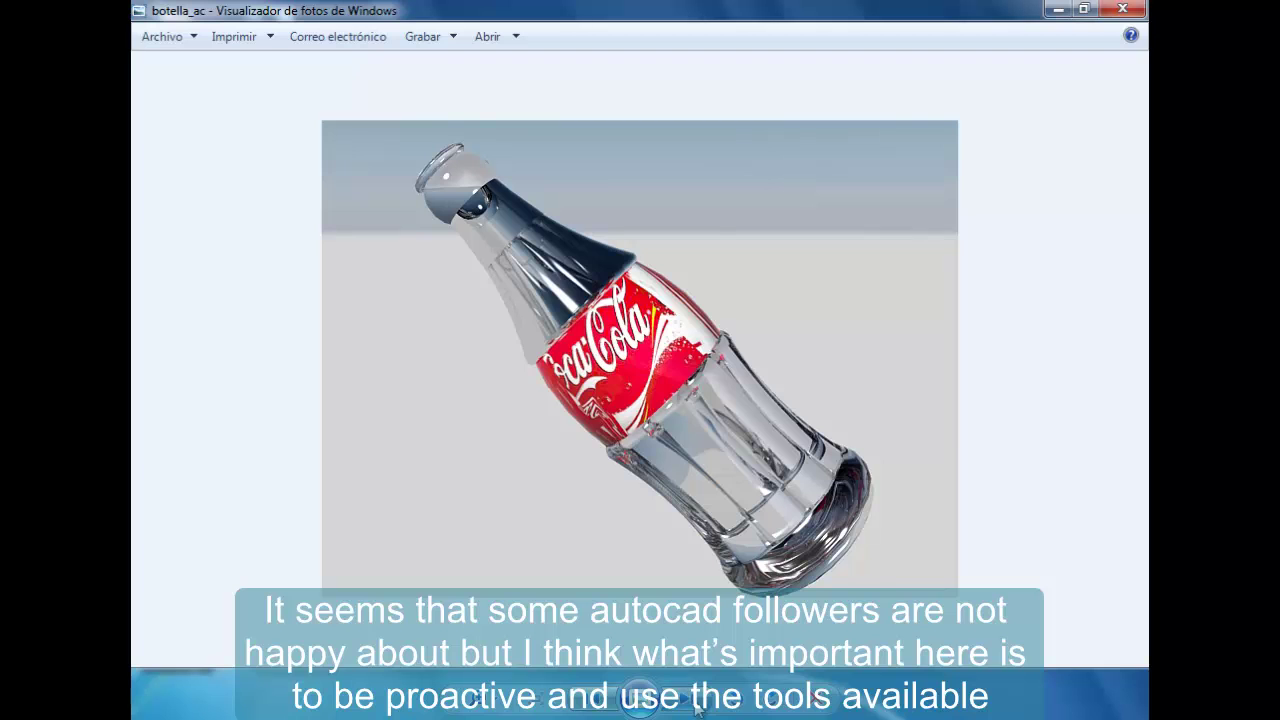
click(697, 705)
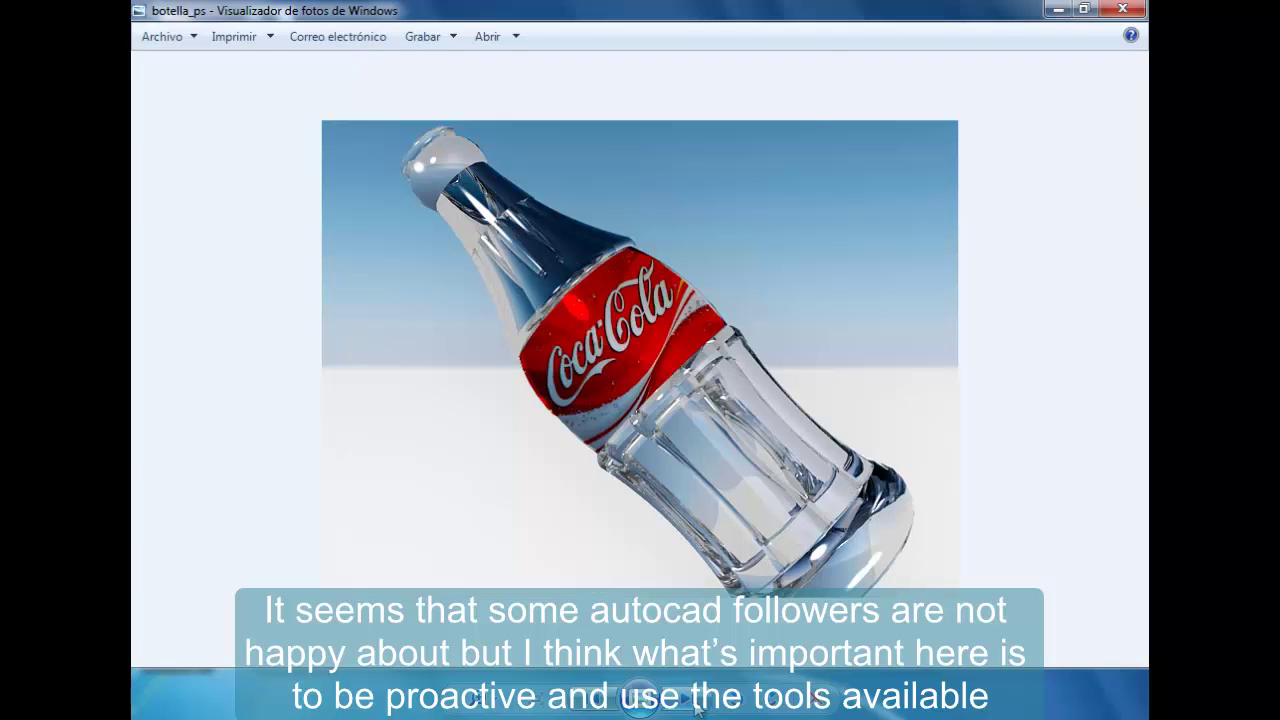
click(697, 705)
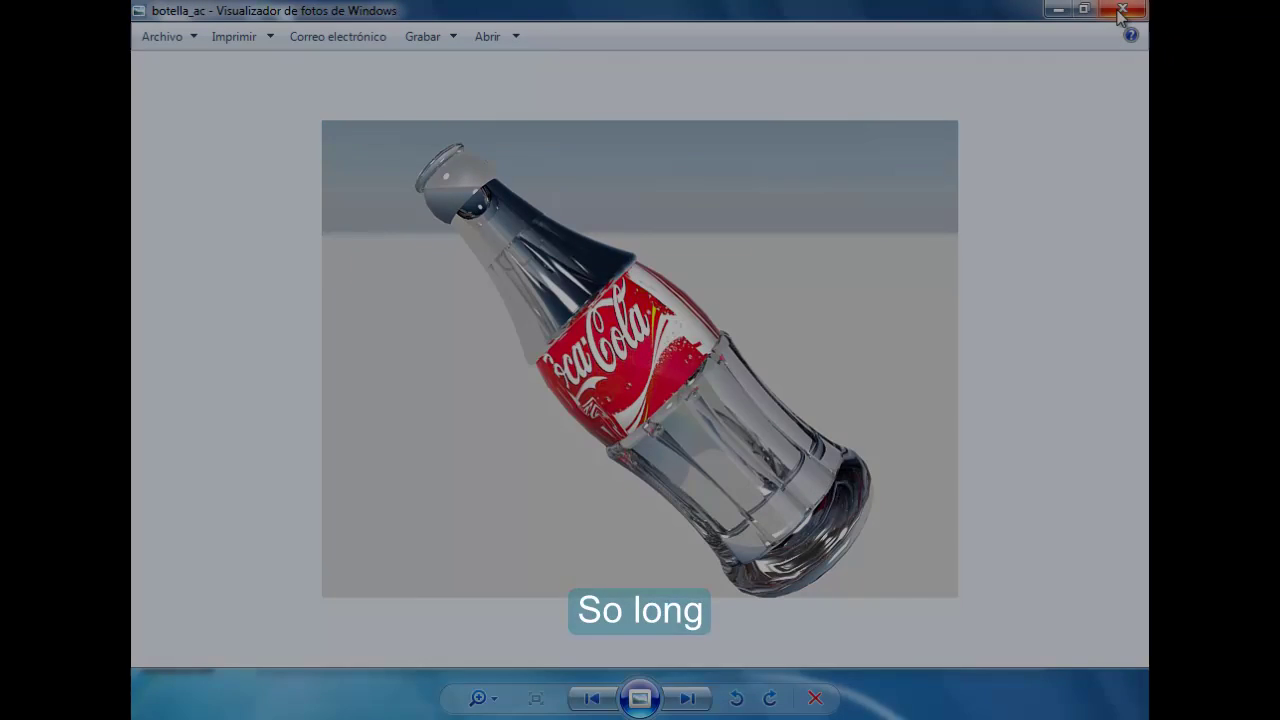